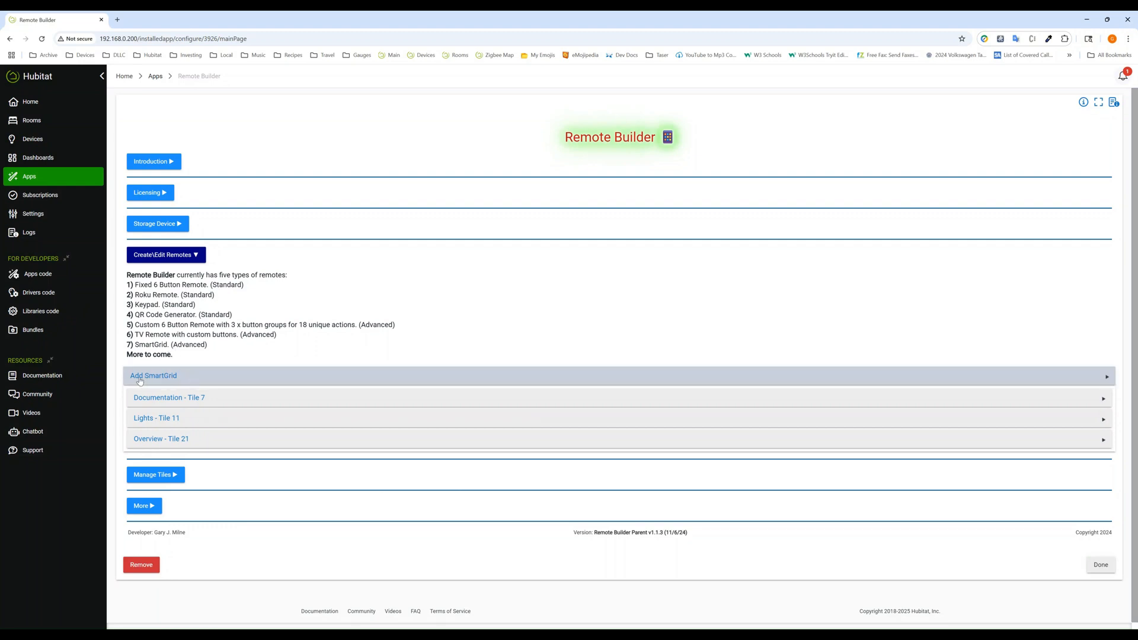
Add a SmartGrid and select Garage Left, Garage Right, Patio Left, Patio Right and Porch Light as its controls
click(151, 377)
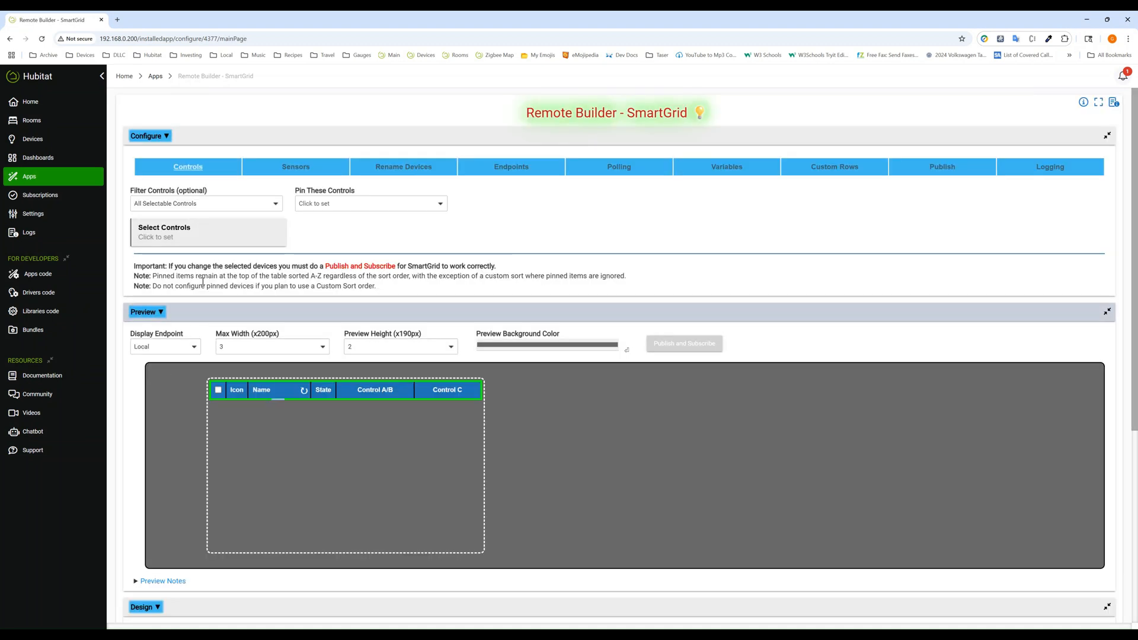
click(180, 237)
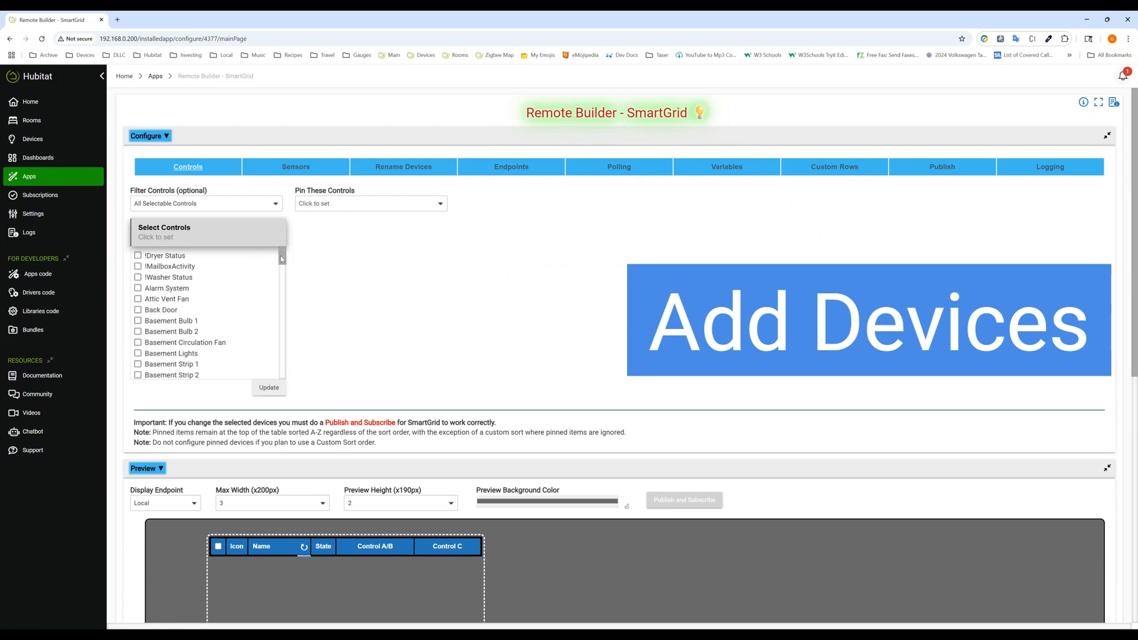
scroll(281, 260, down, 2)
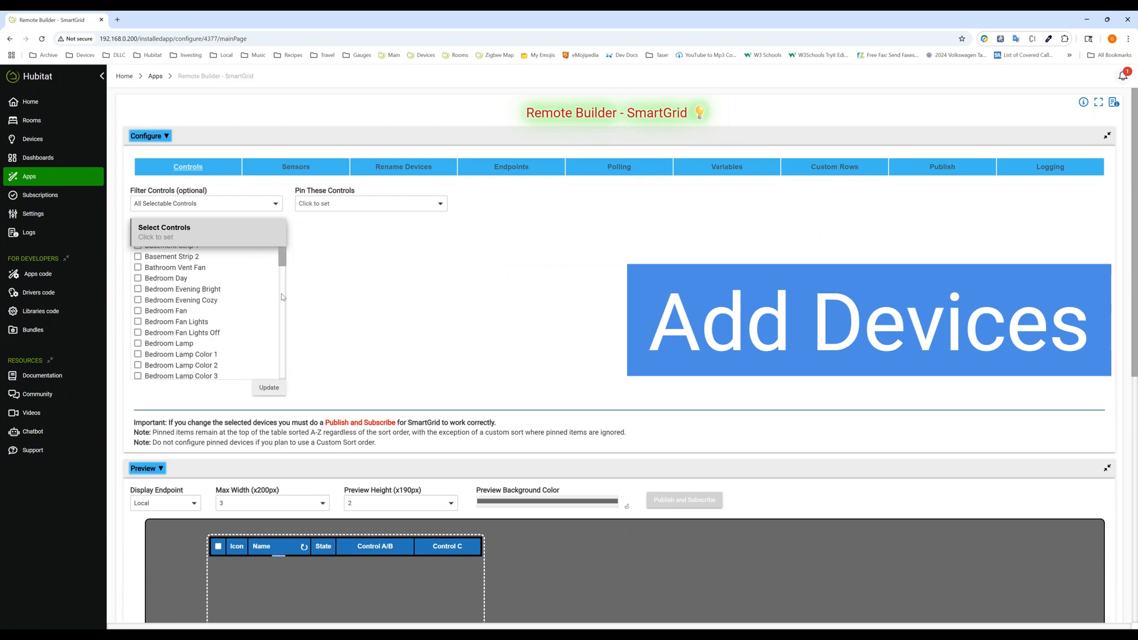
scroll(280, 316, down, 5)
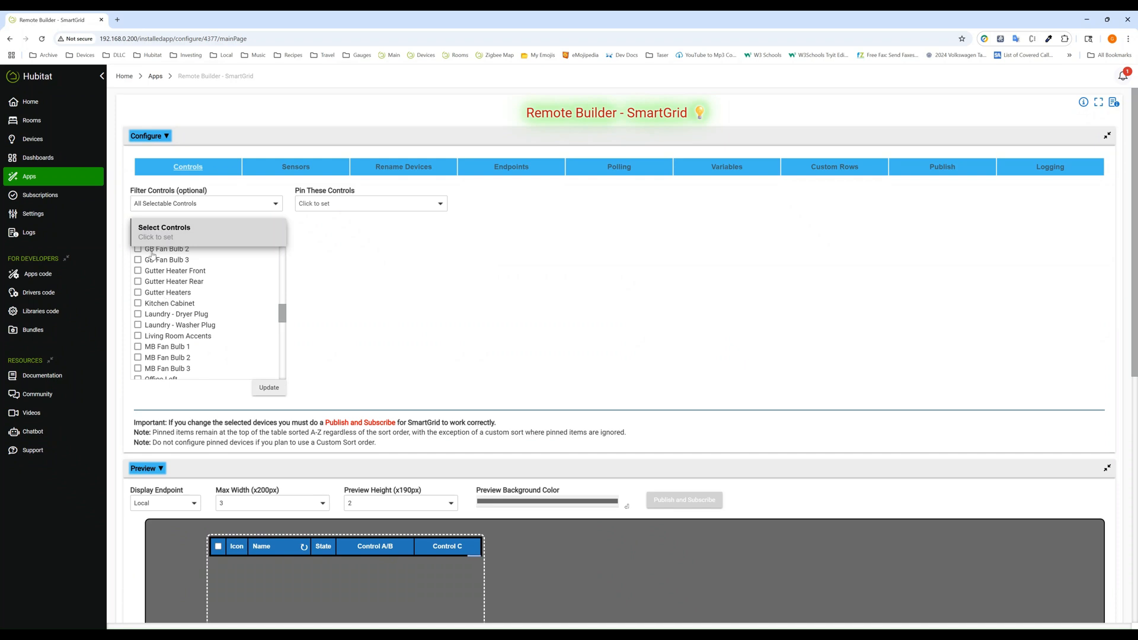
scroll(153, 255, up, 3)
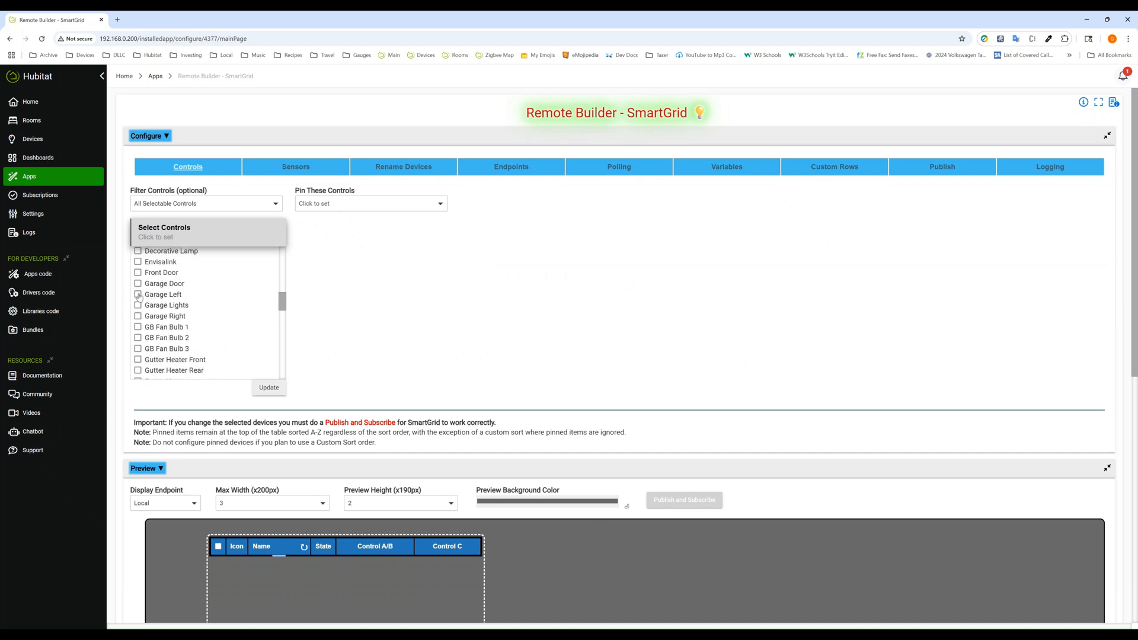
click(138, 294)
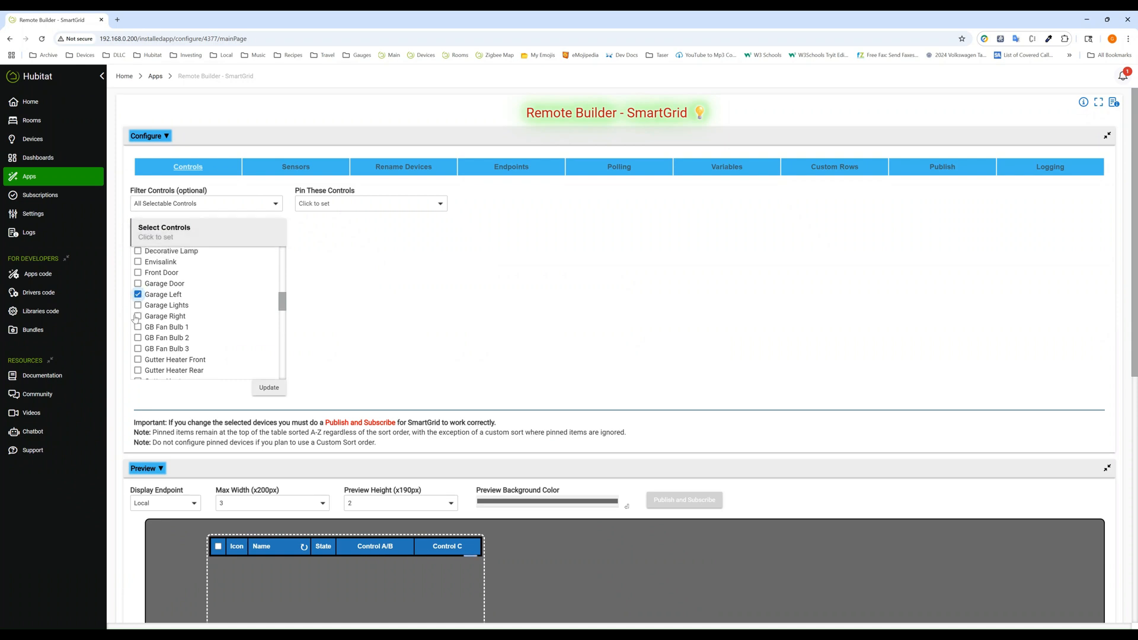
scroll(139, 318, down, 5)
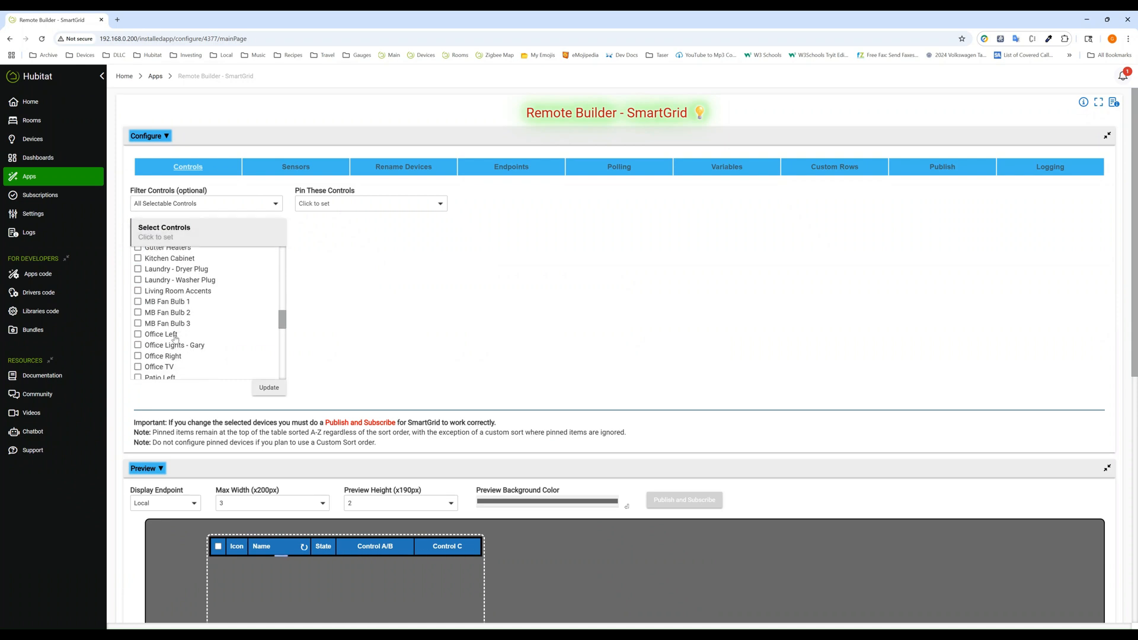
click(137, 334)
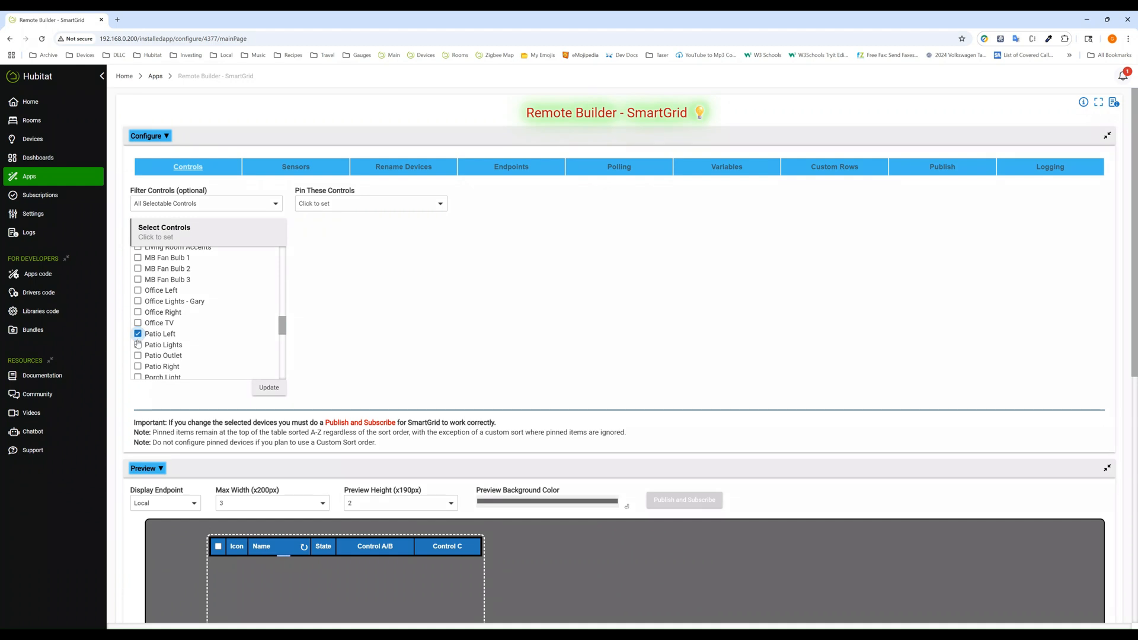
click(137, 367)
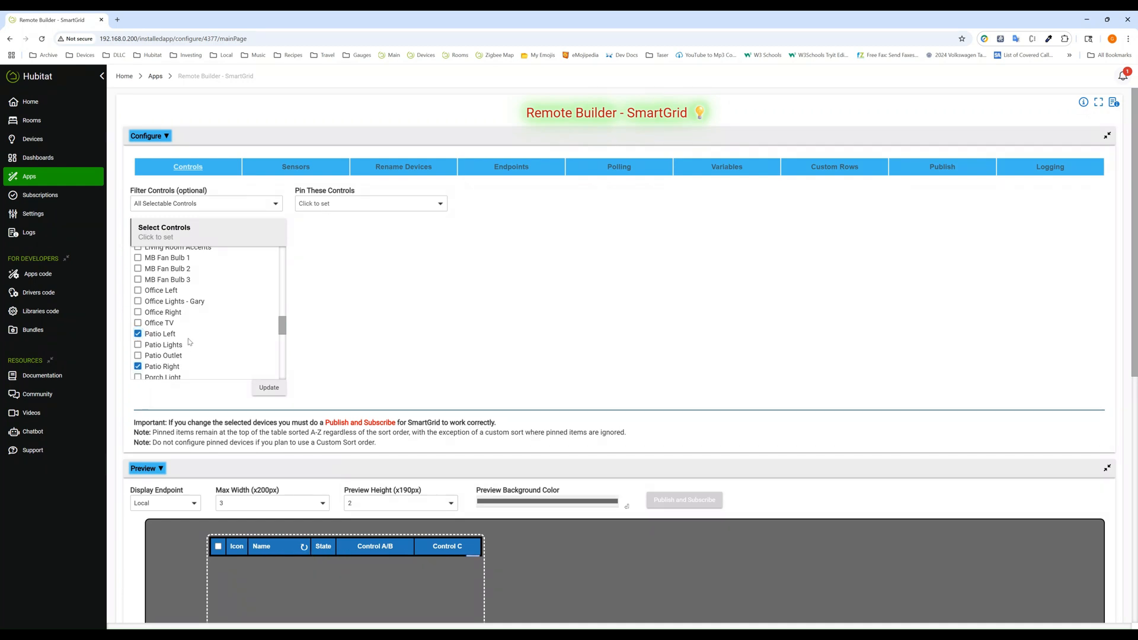
scroll(189, 342, down, 2)
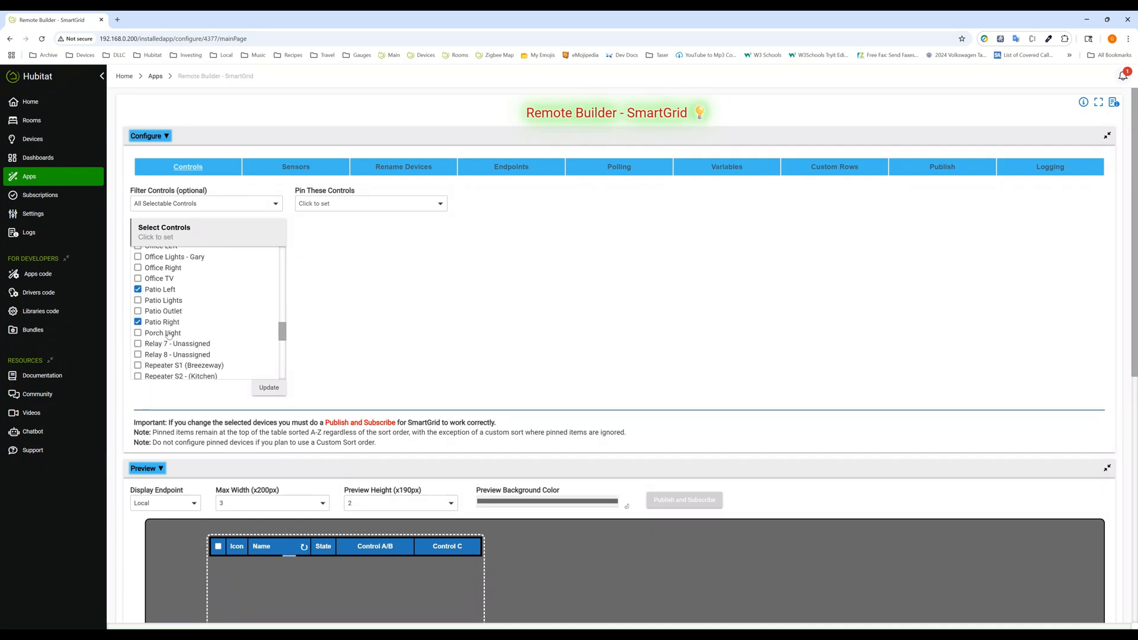
click(169, 333)
click(268, 388)
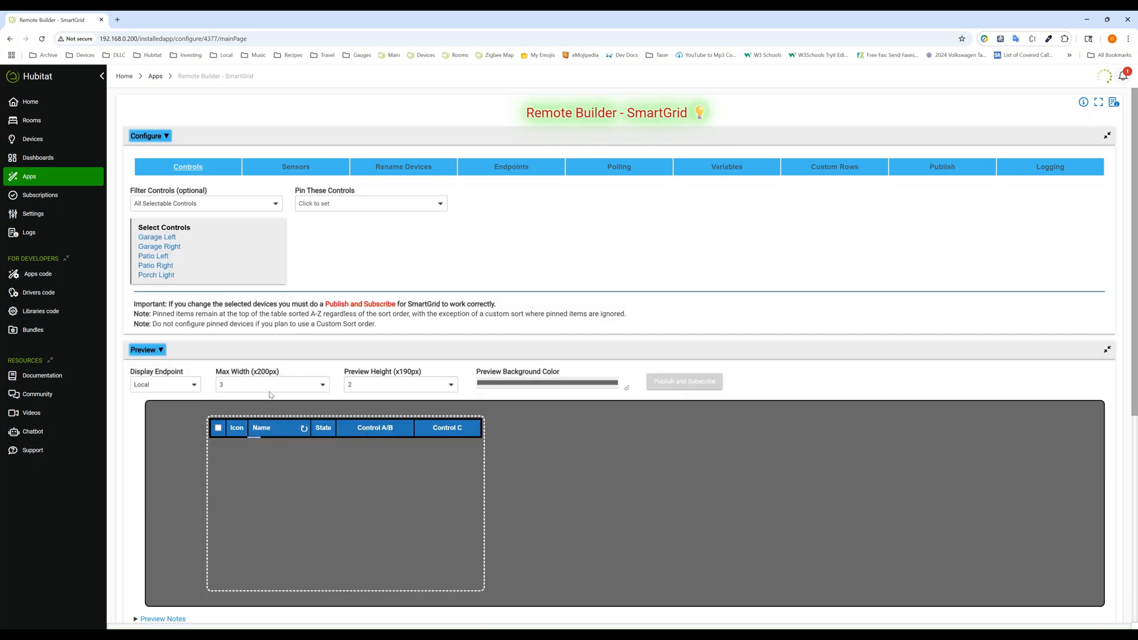
Add Basement Lights, Bedroom Fan, Bedroom Fan Lights, Bedroom Lamp, Bedside Lamp, Living Room Accents, Office Left and Office Right to the selected controls
click(173, 261)
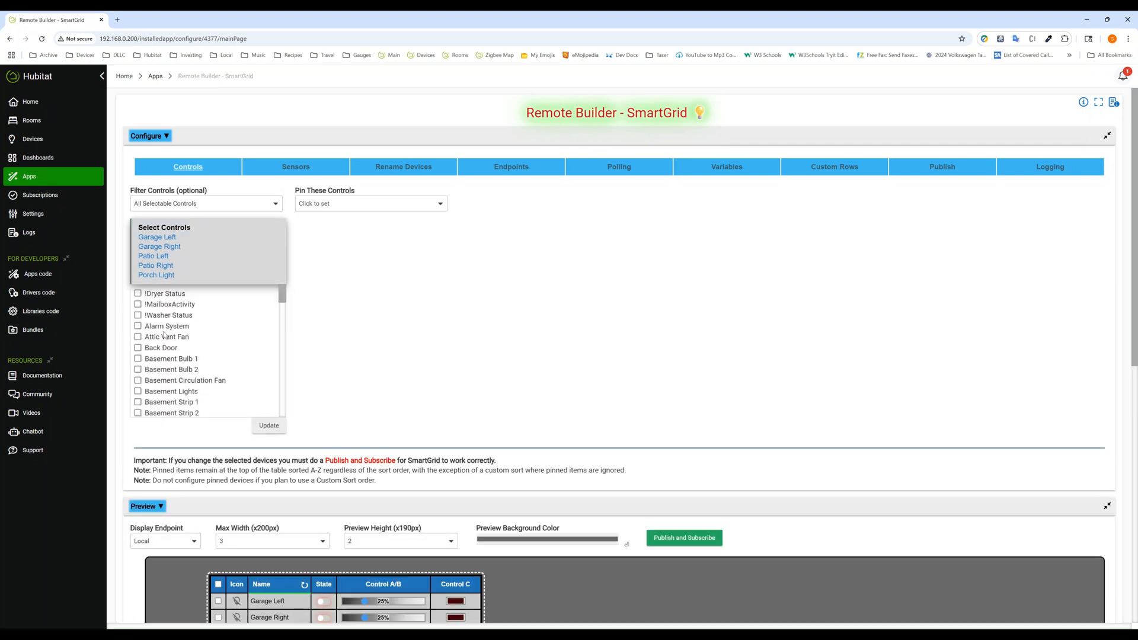
scroll(165, 335, down, 5)
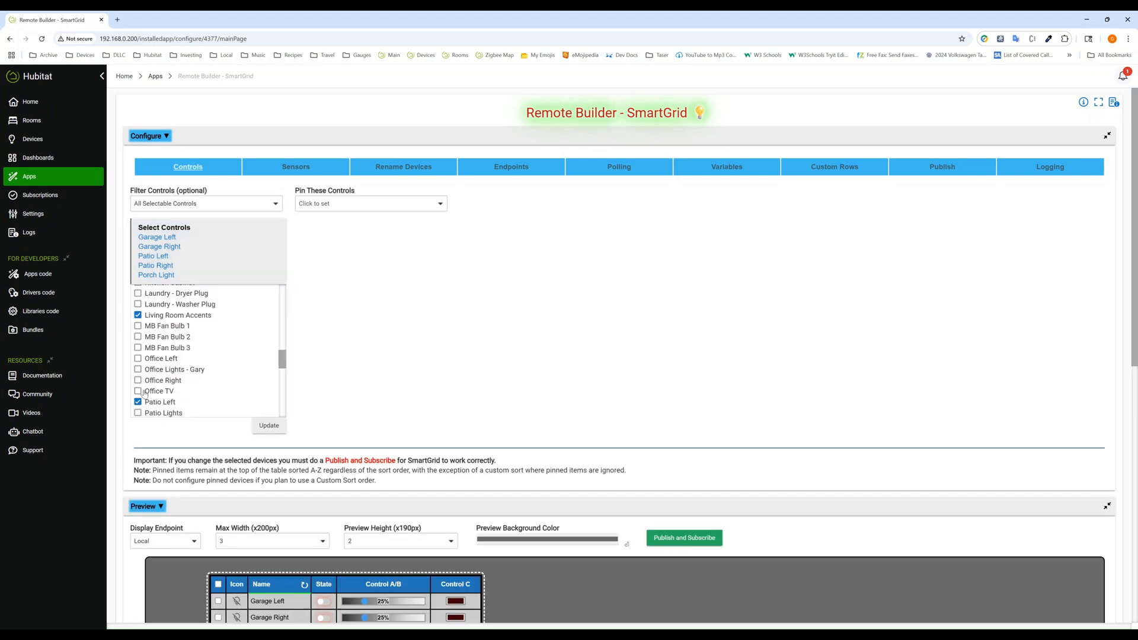
click(138, 359)
click(138, 380)
click(268, 432)
Look through the device rows in the preview table and set the preview height to 3
scroll(452, 318, down, 2)
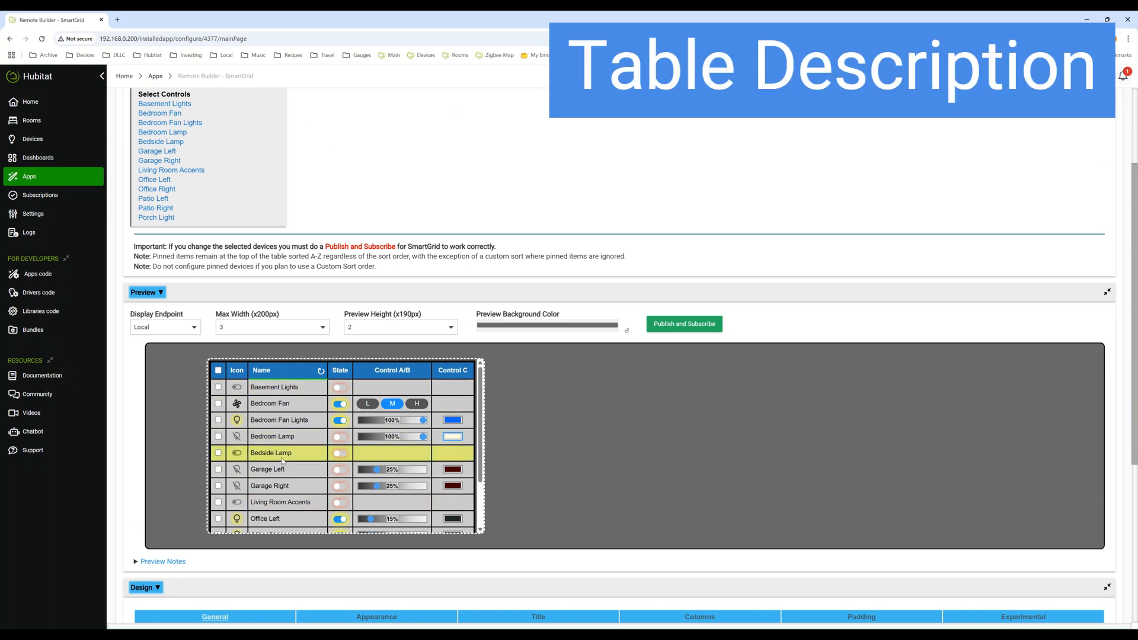
scroll(278, 480, down, 2)
scroll(283, 469, up, 2)
scroll(283, 464, down, 2)
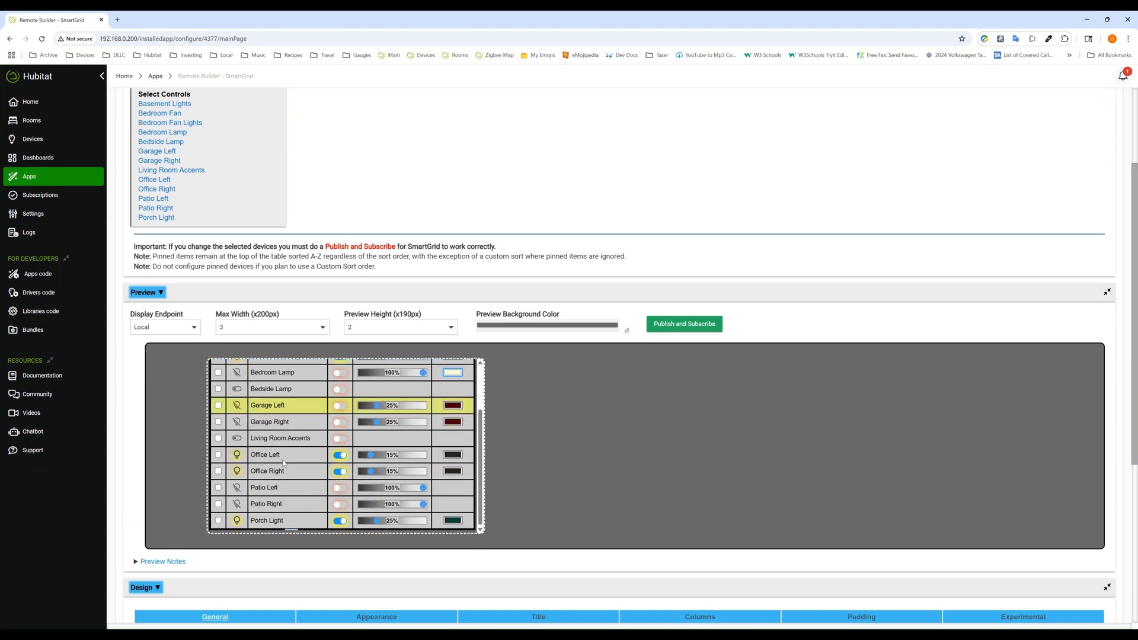
scroll(288, 454, up, 2)
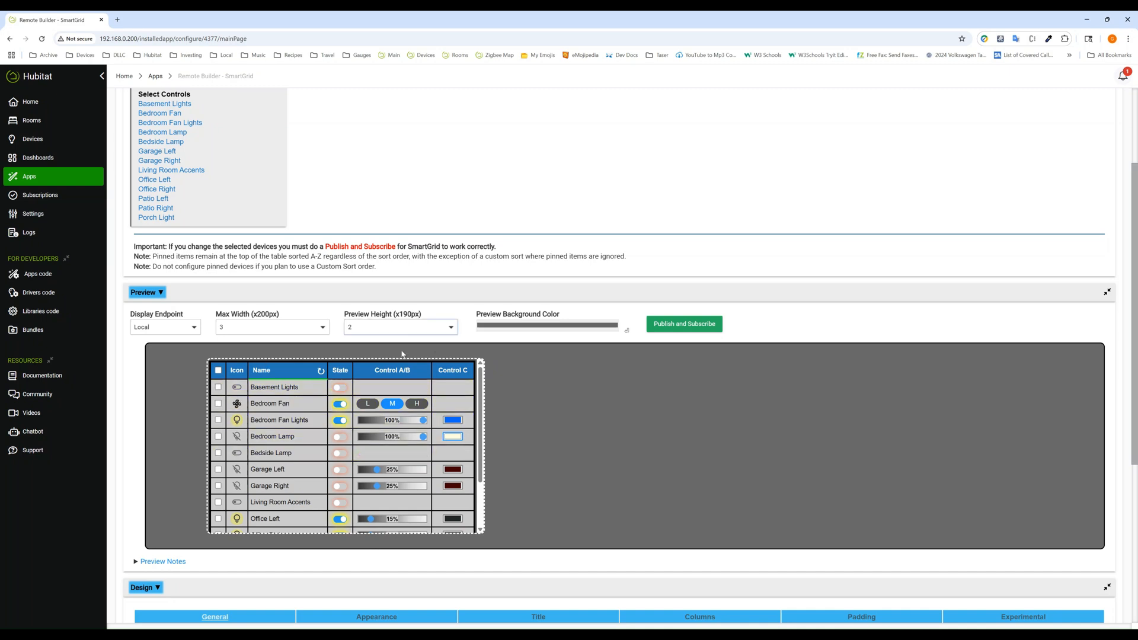
click(400, 327)
click(360, 420)
Select and deselect all device rows in the preview, and switch Control A/B to color temperature and back to level
scroll(283, 386, down, 2)
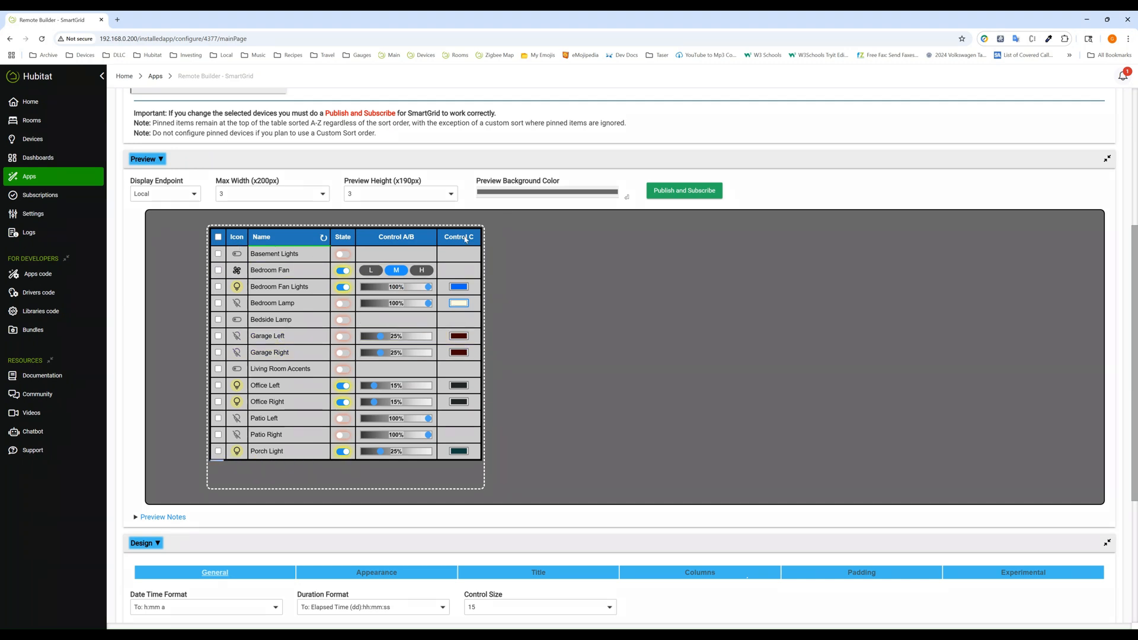
click(218, 237)
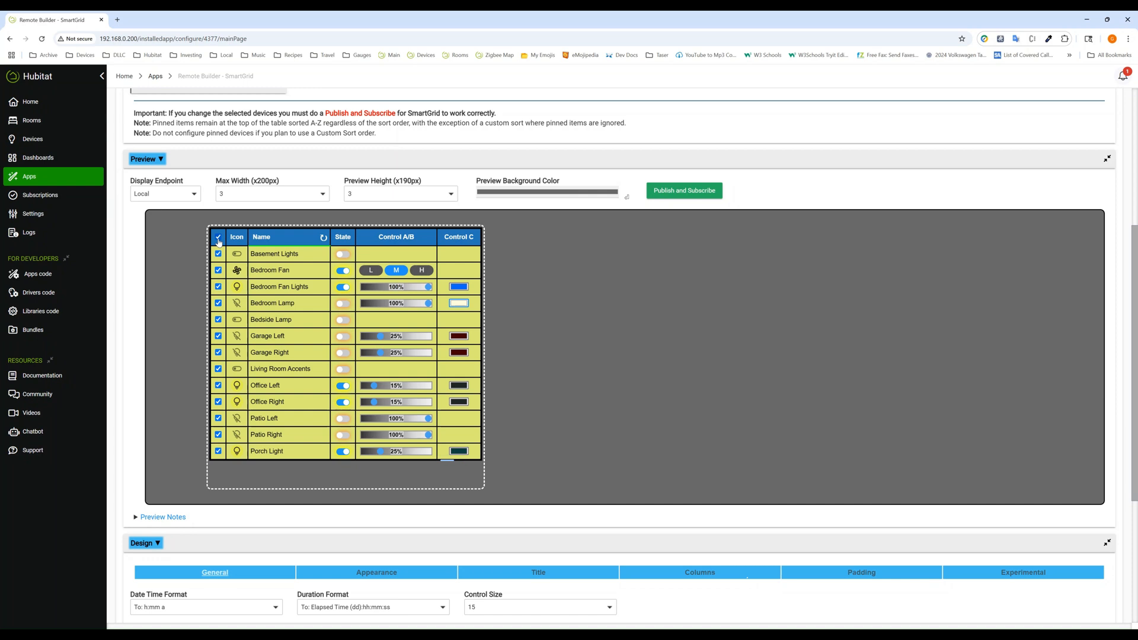
click(219, 238)
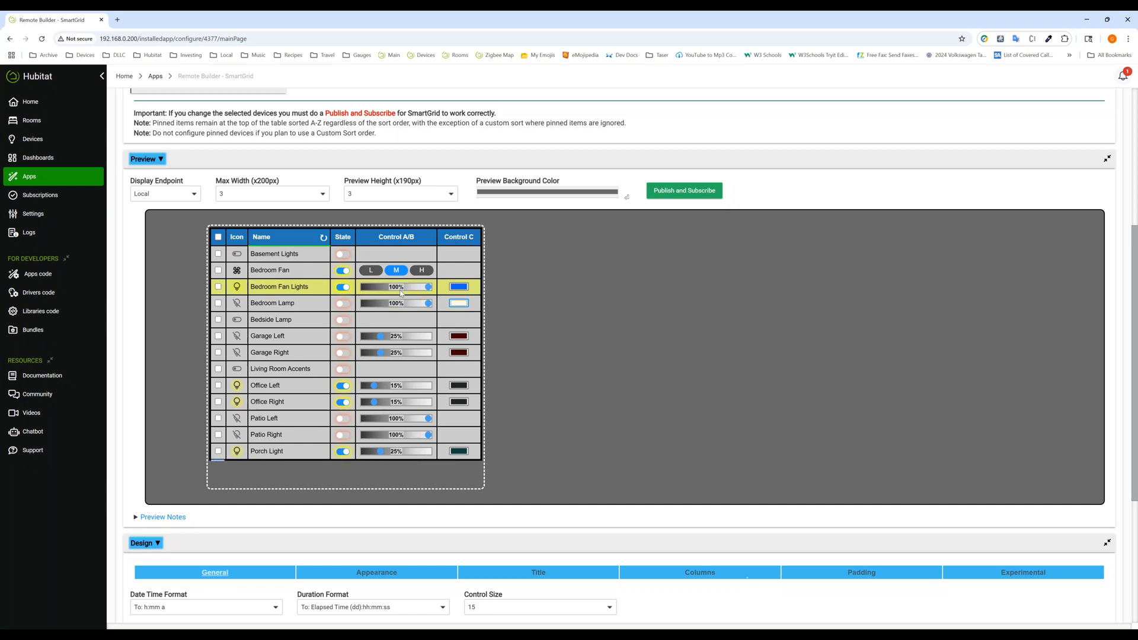
click(404, 238)
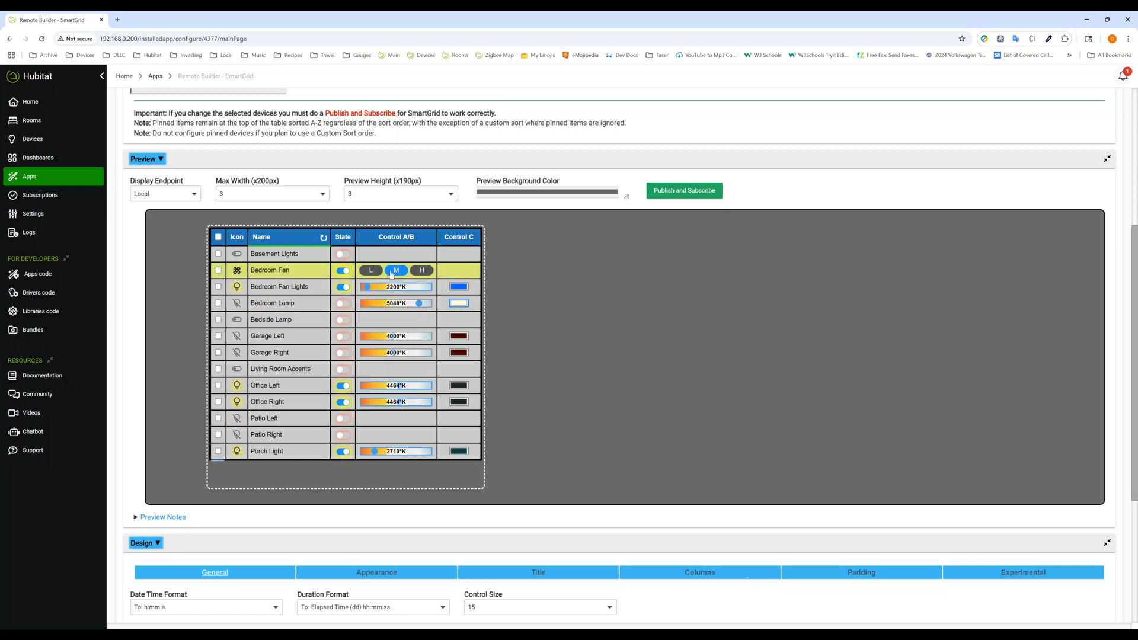
click(397, 240)
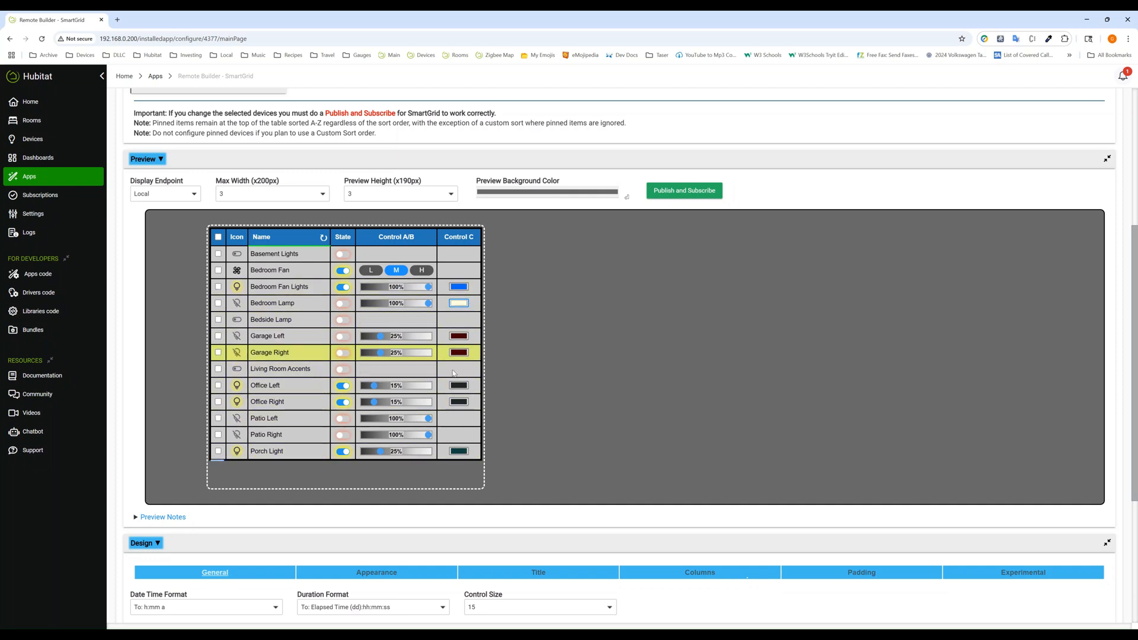
Publish and subscribe the remote under the name Demo, stored in the Remote10 attribute
scroll(751, 326, up, 5)
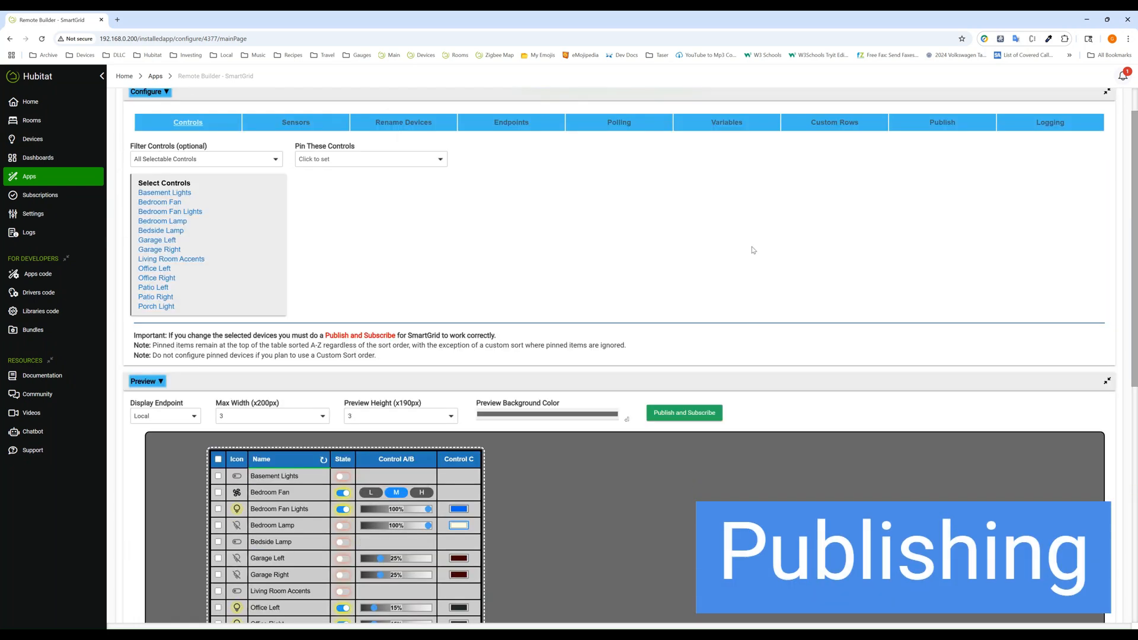
click(944, 124)
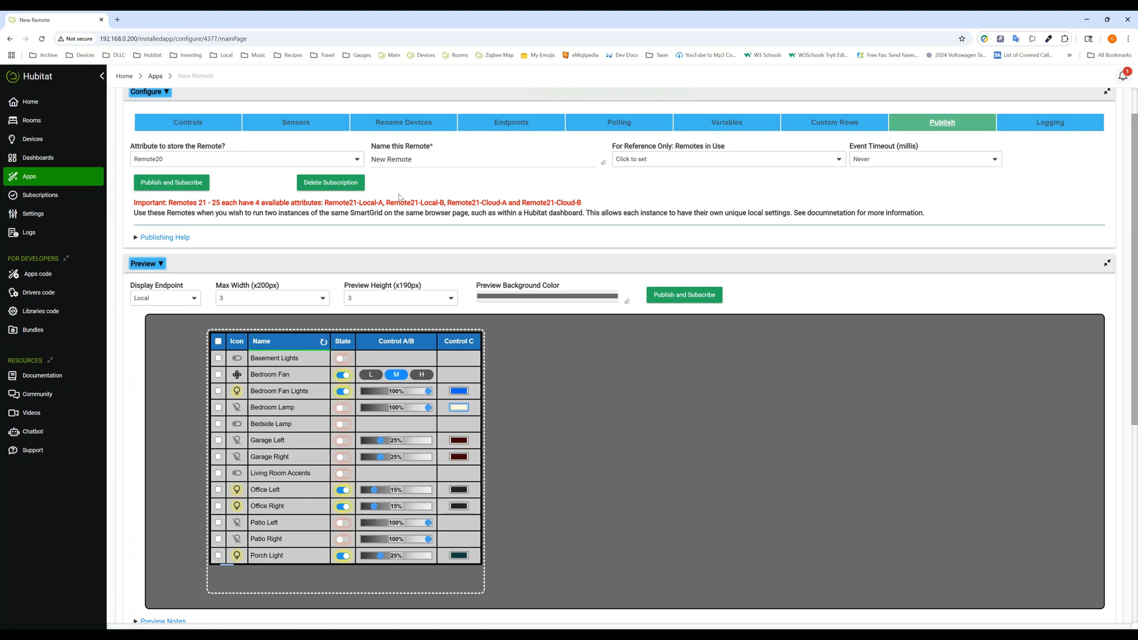
click(291, 164)
click(184, 319)
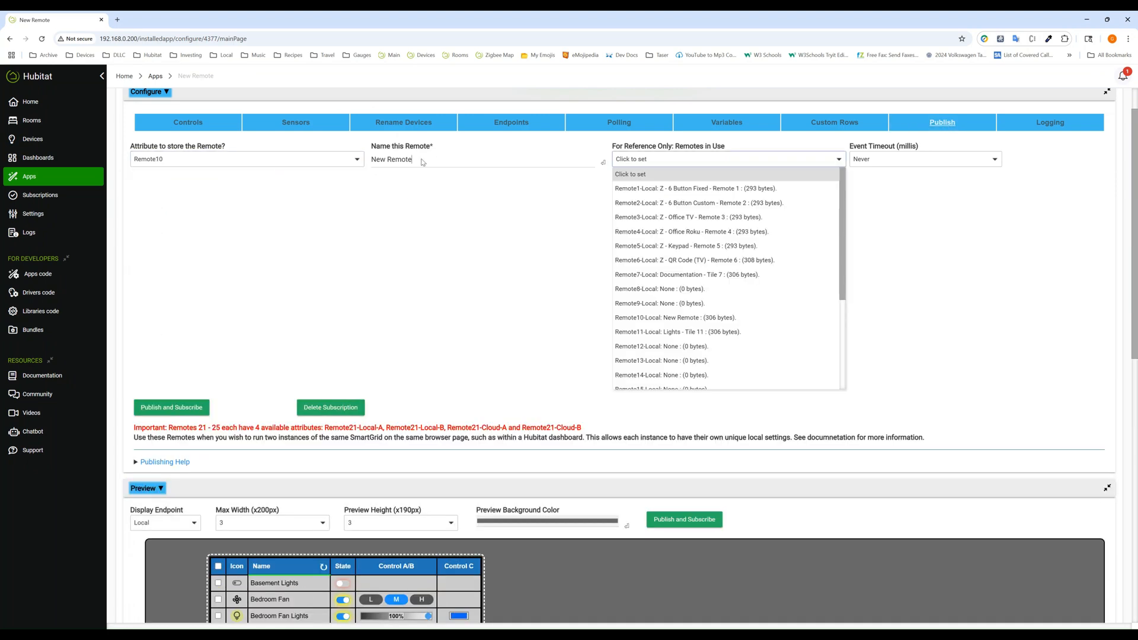
triple_click(417, 158)
text(Dem)
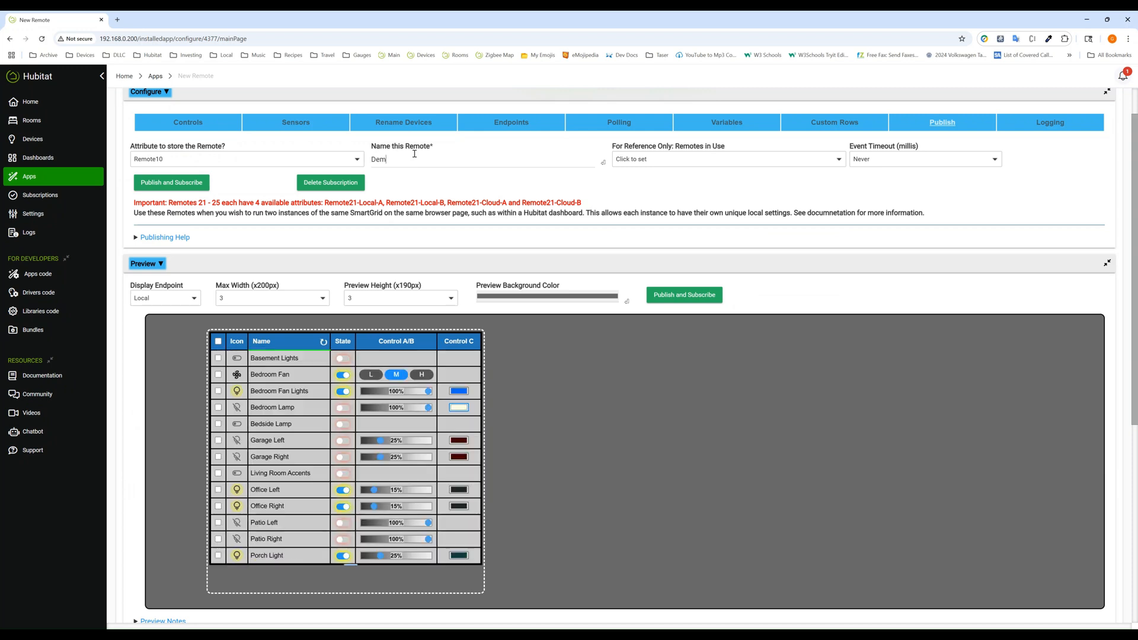
text(o)
key(Return)
click(160, 184)
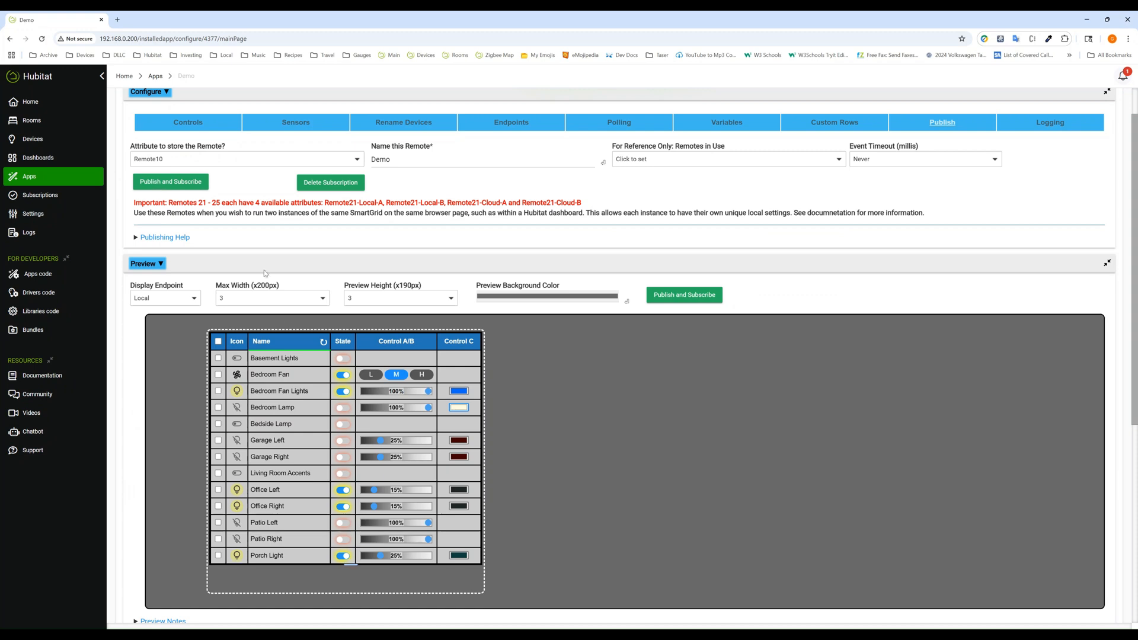
Sort the preview table by icon in both directions and by device state
scroll(291, 355, down, 2)
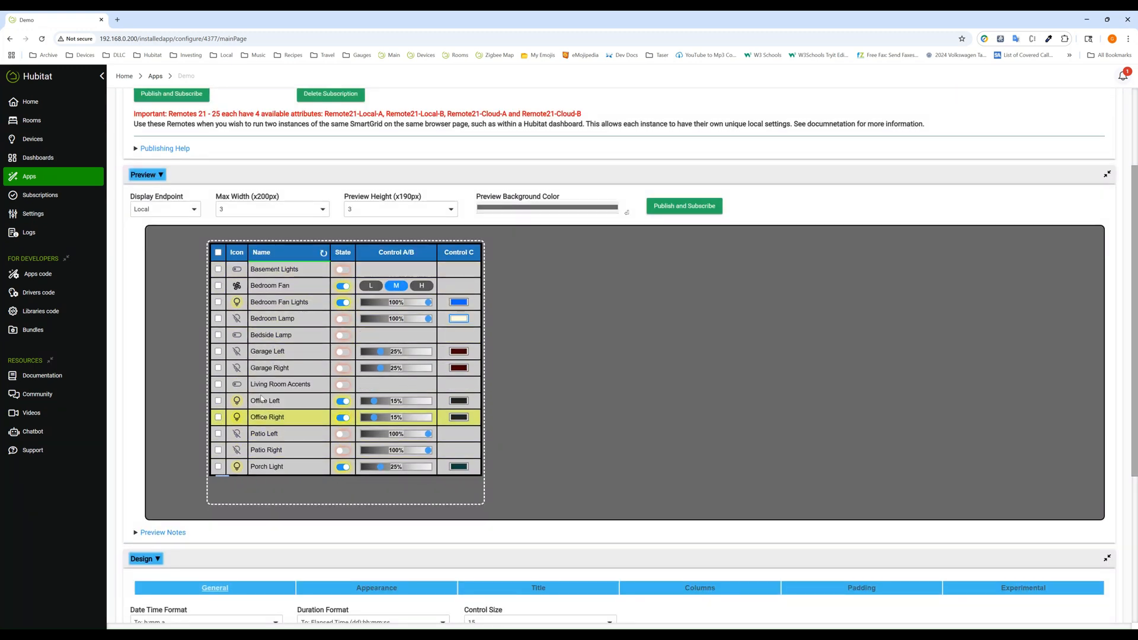
click(241, 256)
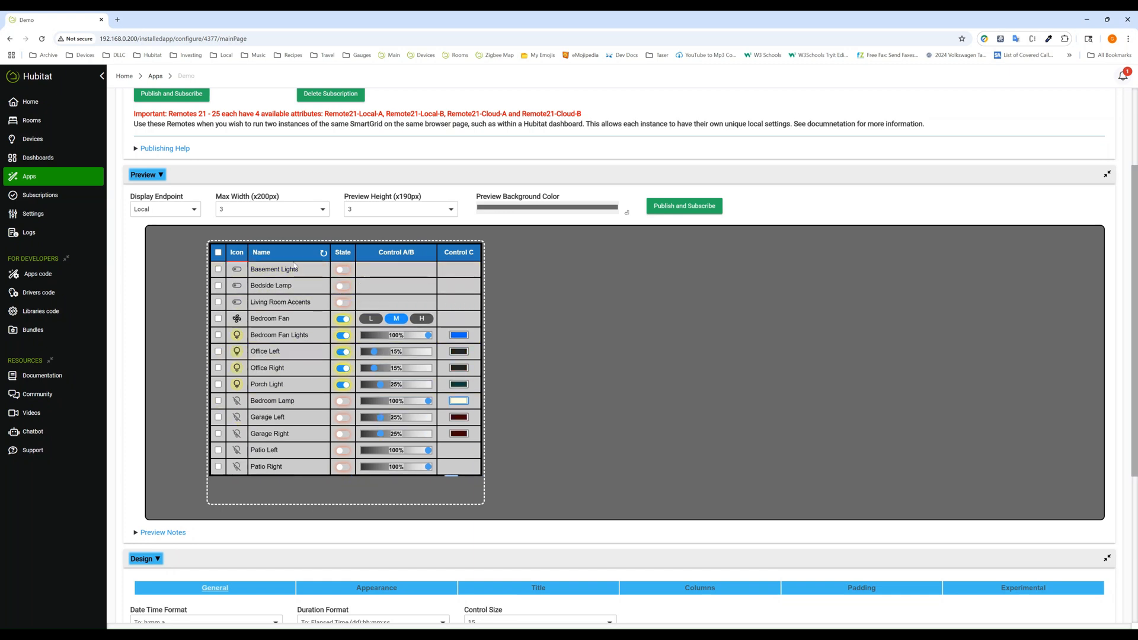
click(237, 255)
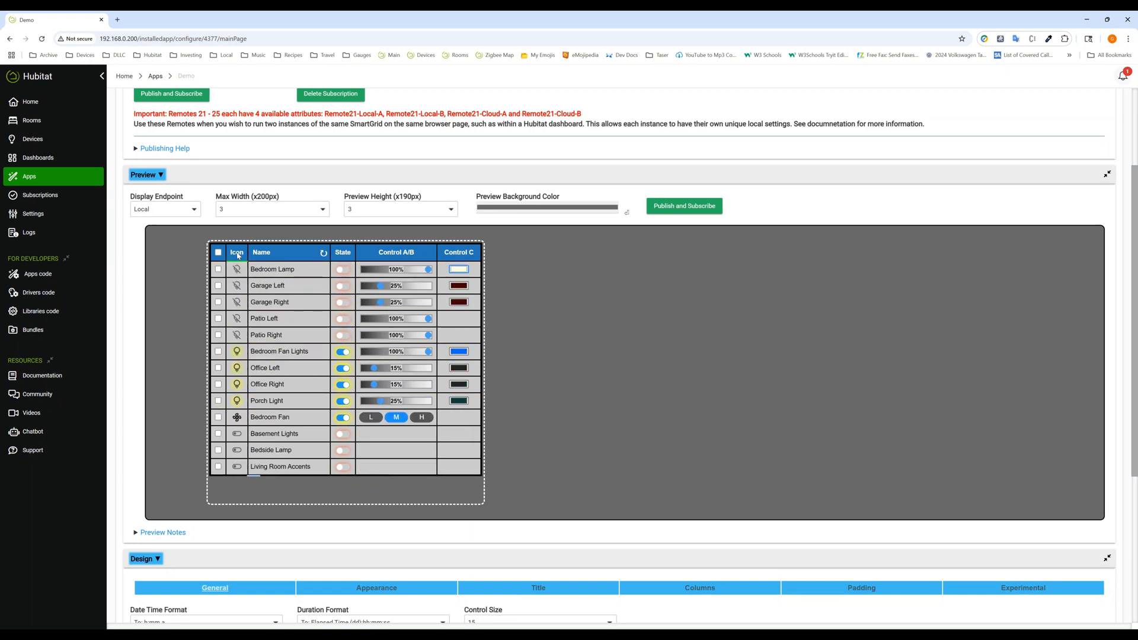
click(345, 253)
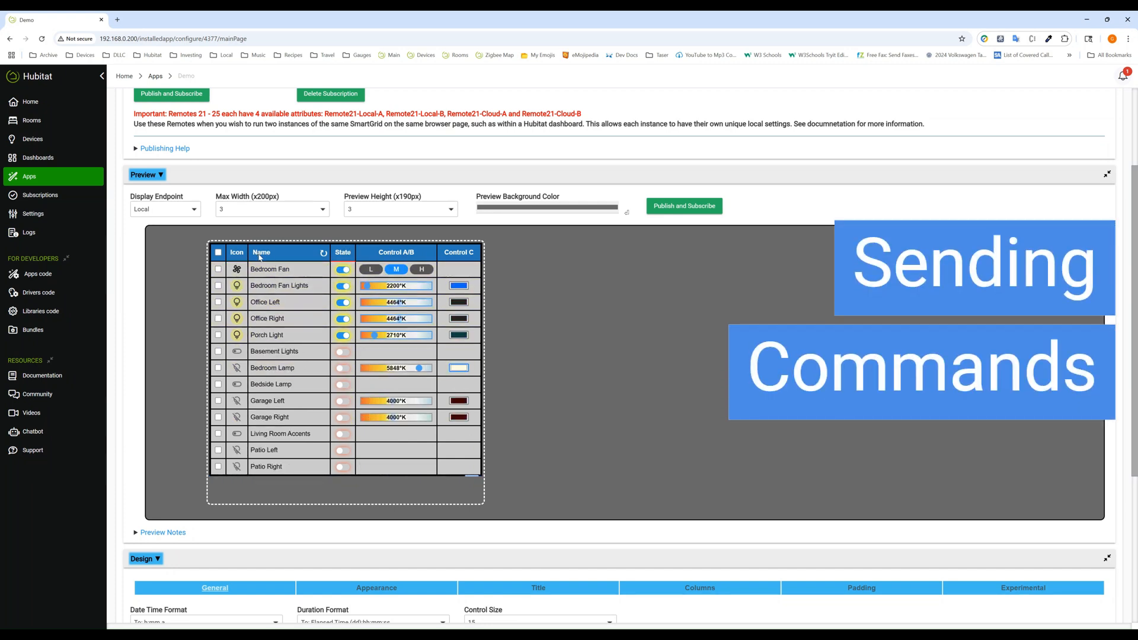
Sort the preview table by device name and turn off the Office Left light
click(259, 256)
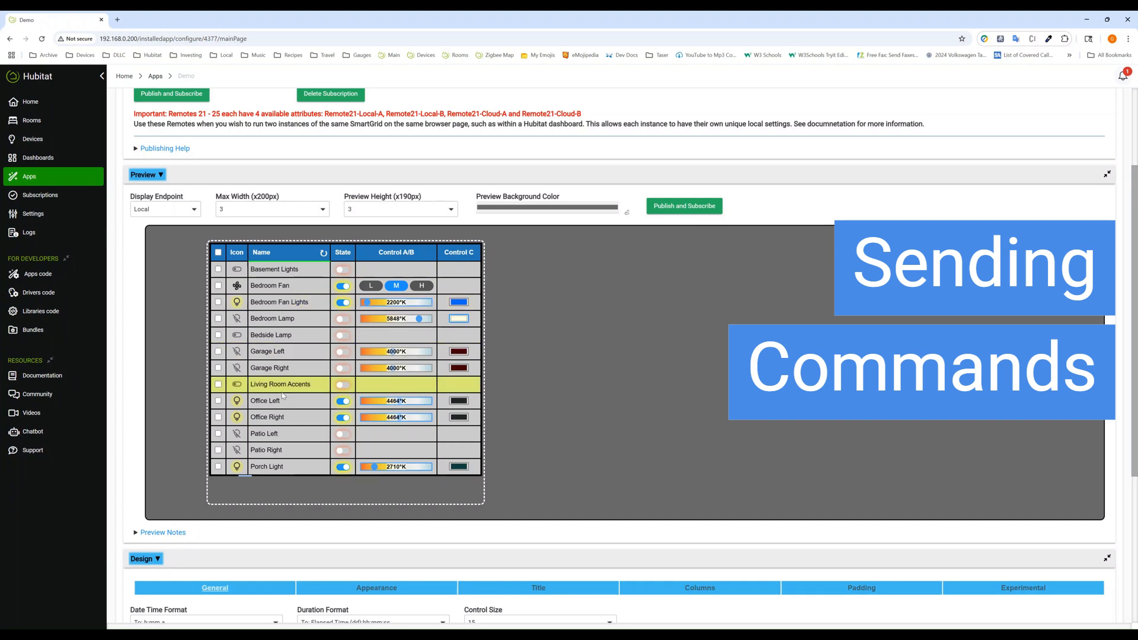
click(341, 403)
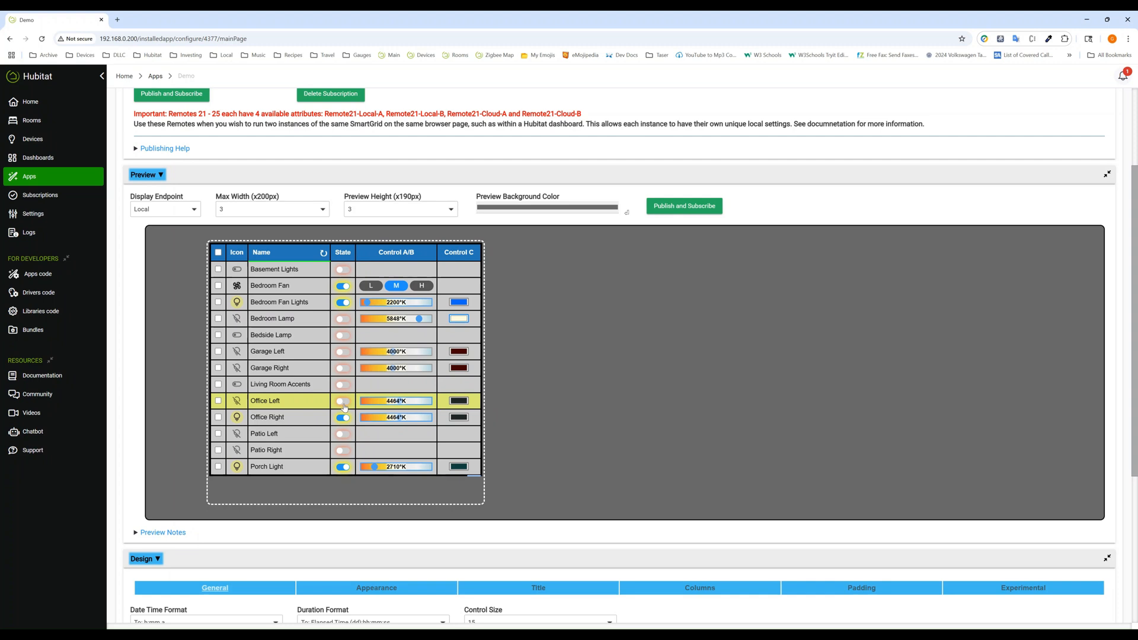
Apply the Green color theme to the SmartGrid in the appearance settings
scroll(344, 407, down, 3)
scroll(335, 467, down, 1)
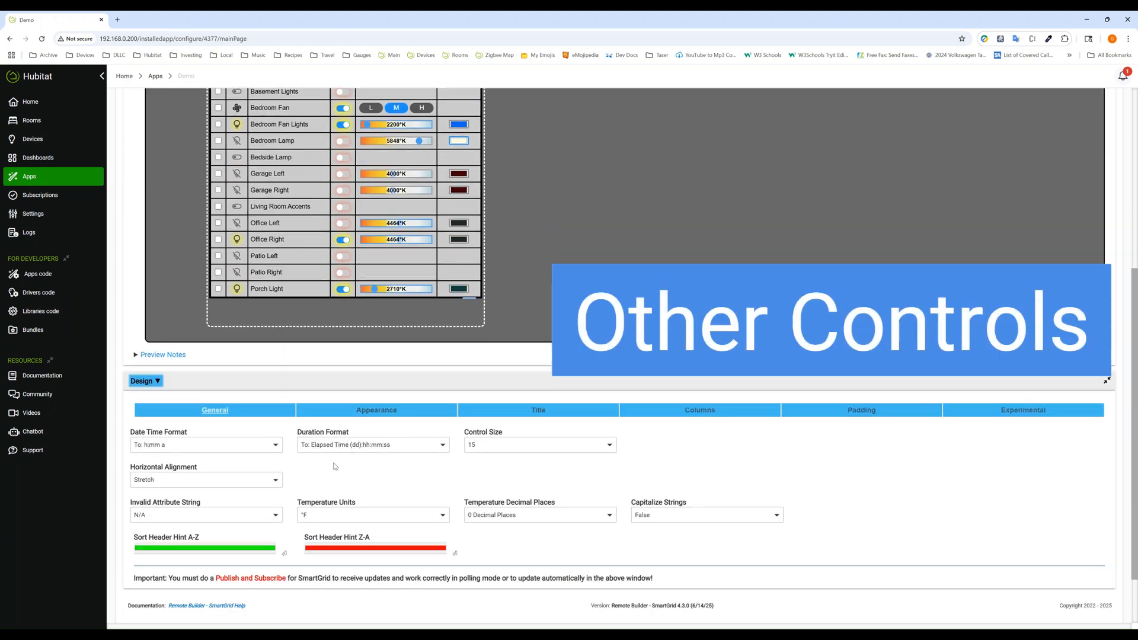
click(376, 410)
scroll(415, 385, down, 3)
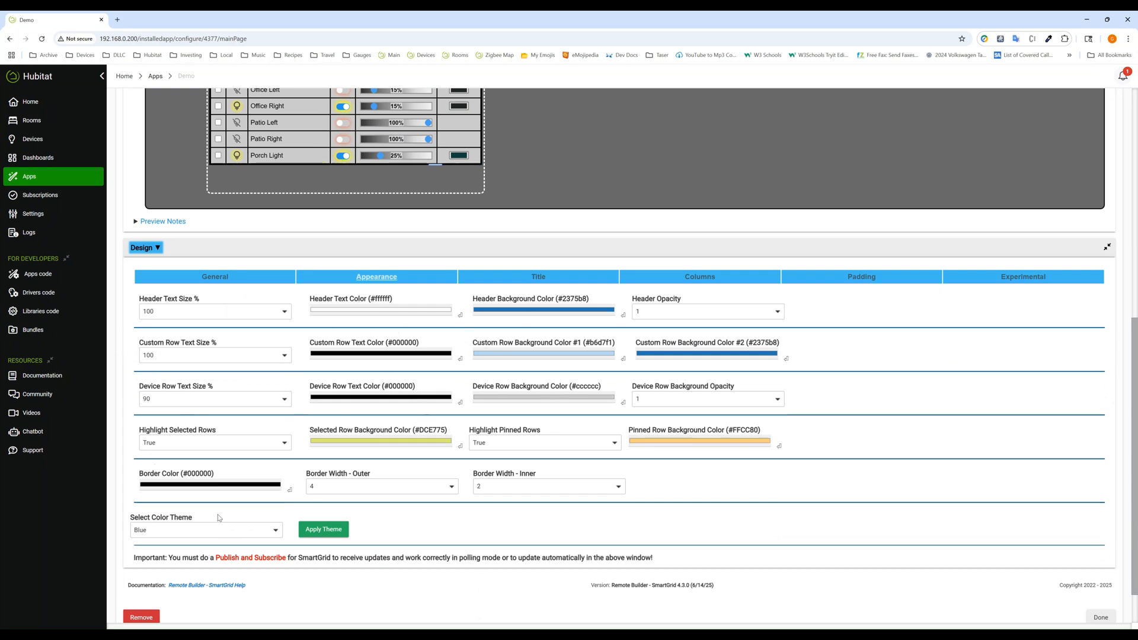
scroll(218, 518, down, 1)
click(196, 475)
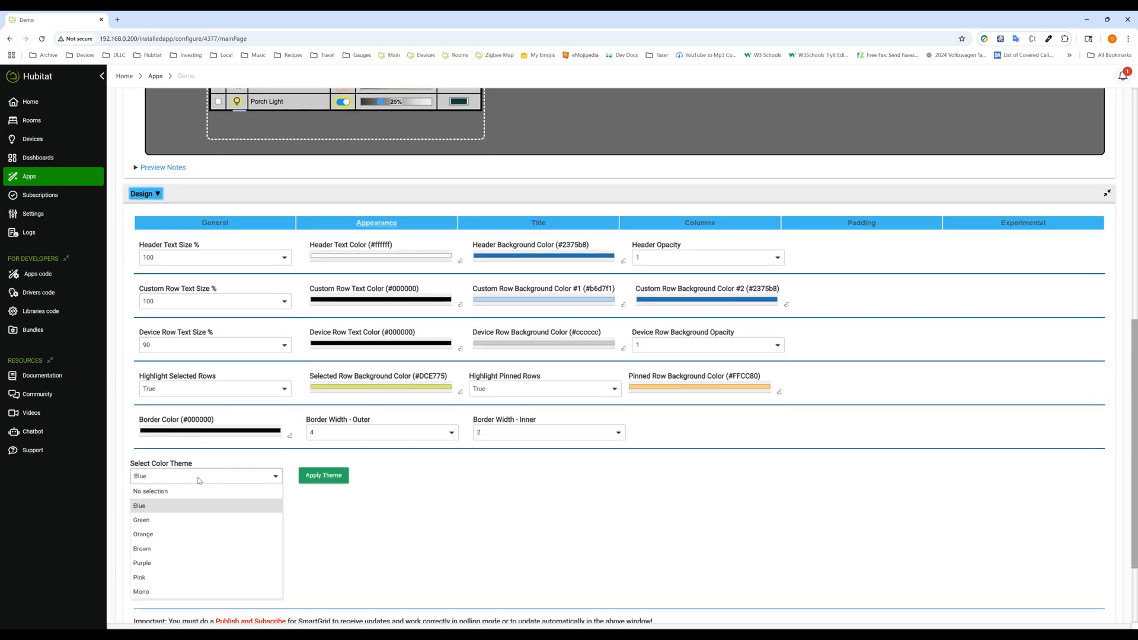
click(142, 521)
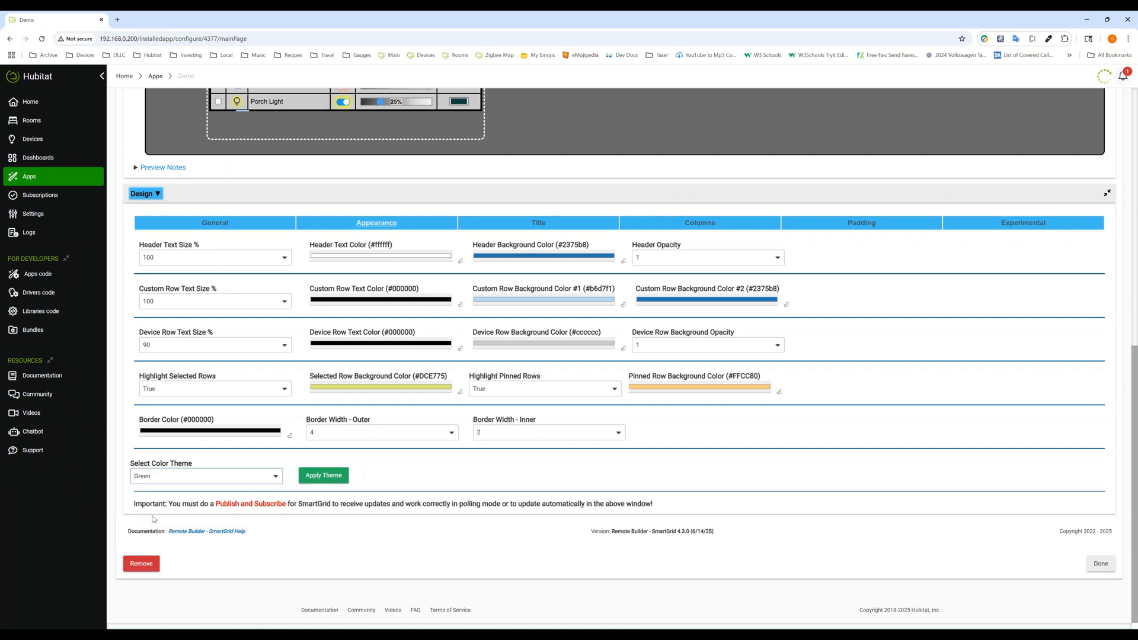
click(318, 475)
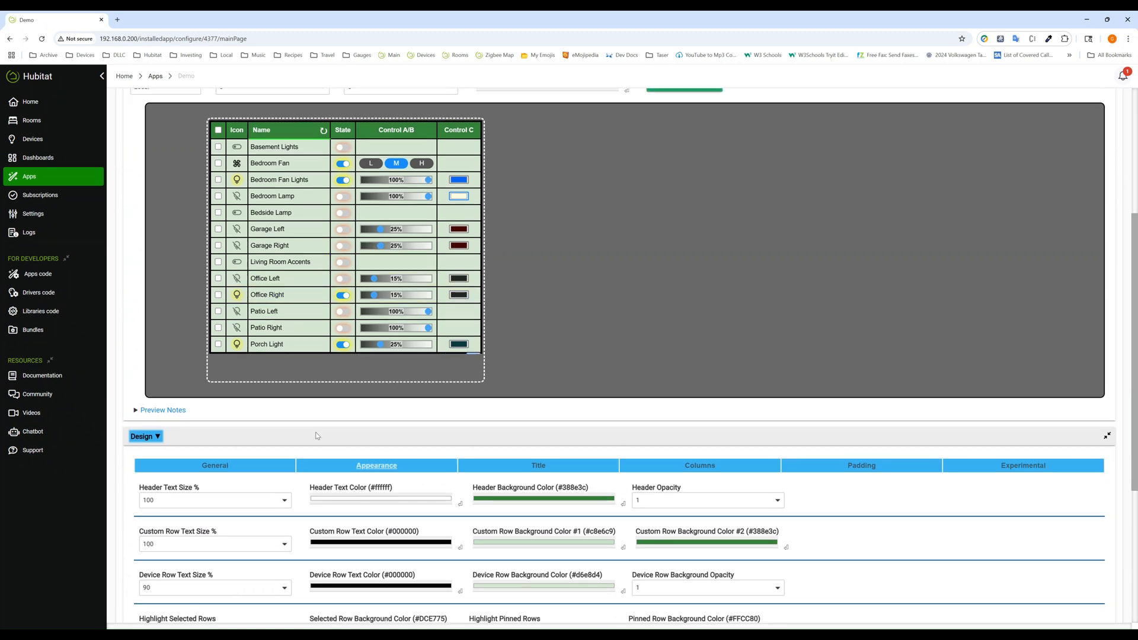
Set the grid's title text to "O V E R V I E W" in the title design settings
scroll(318, 436, down, 2)
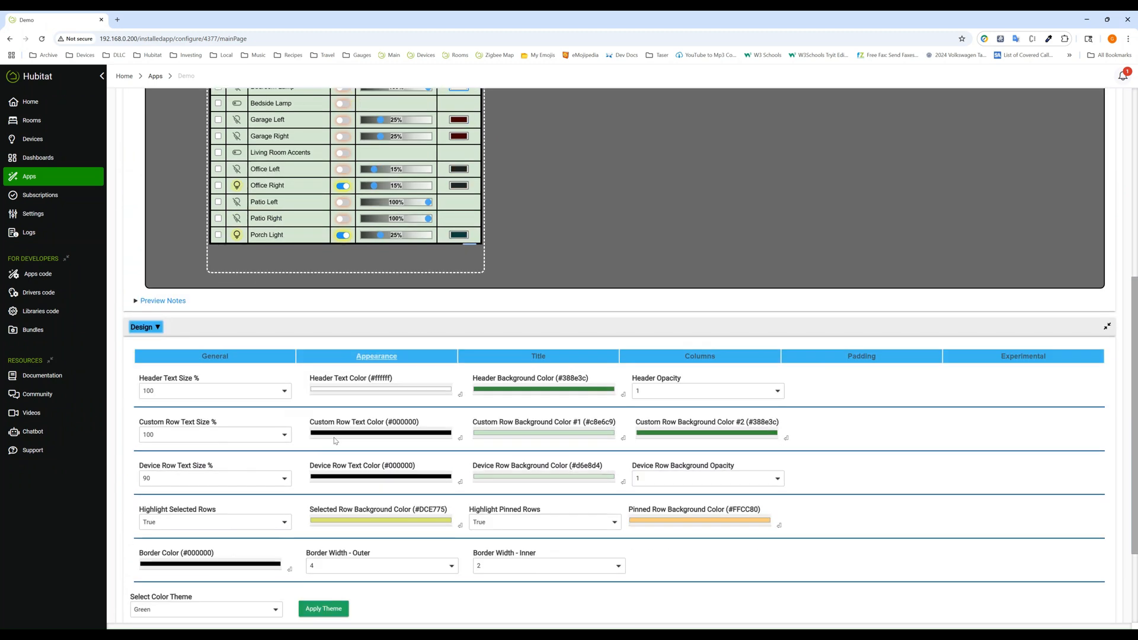
click(538, 357)
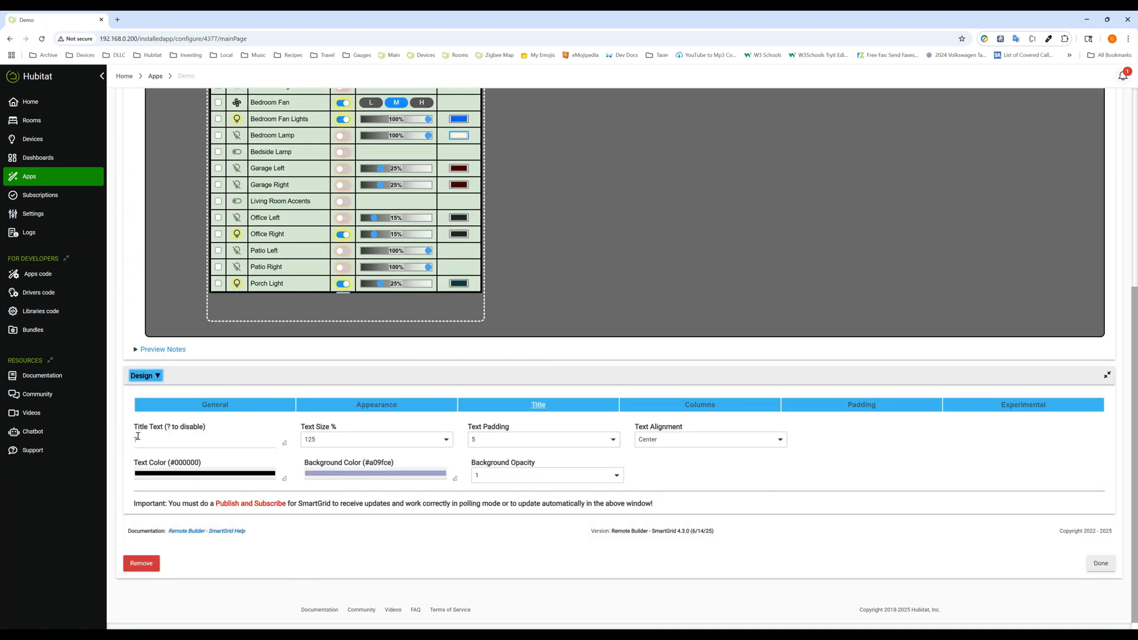
key(BackSpace)
text(OVERVIEW)
scroll(236, 355, up, 3)
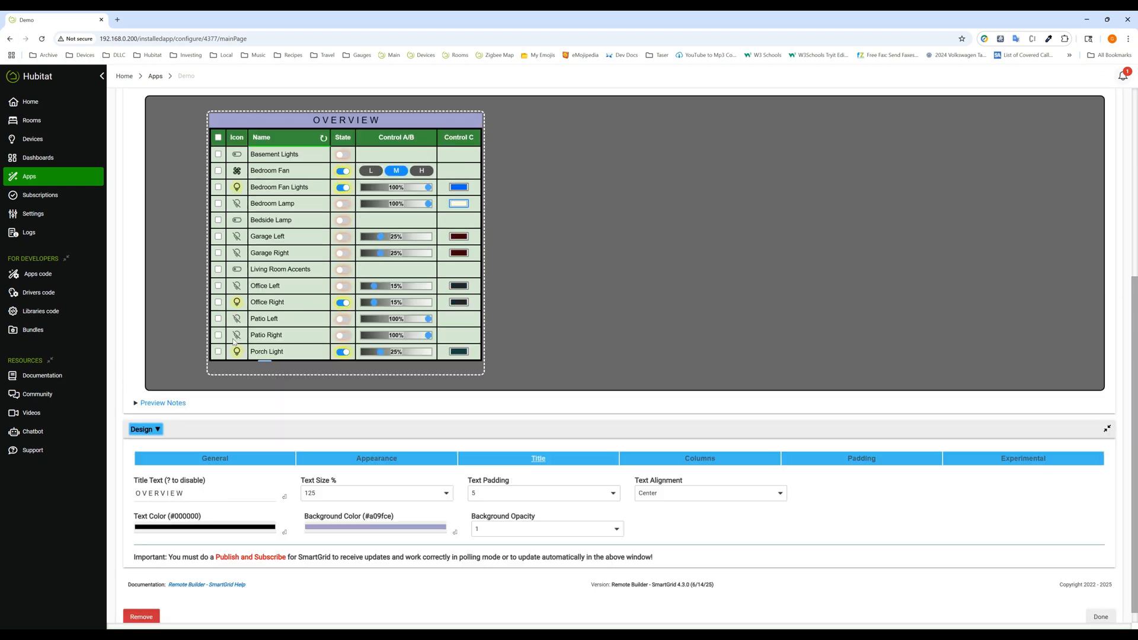
Make the title background fully transparent by setting its opacity to 0
scroll(347, 532, down, 3)
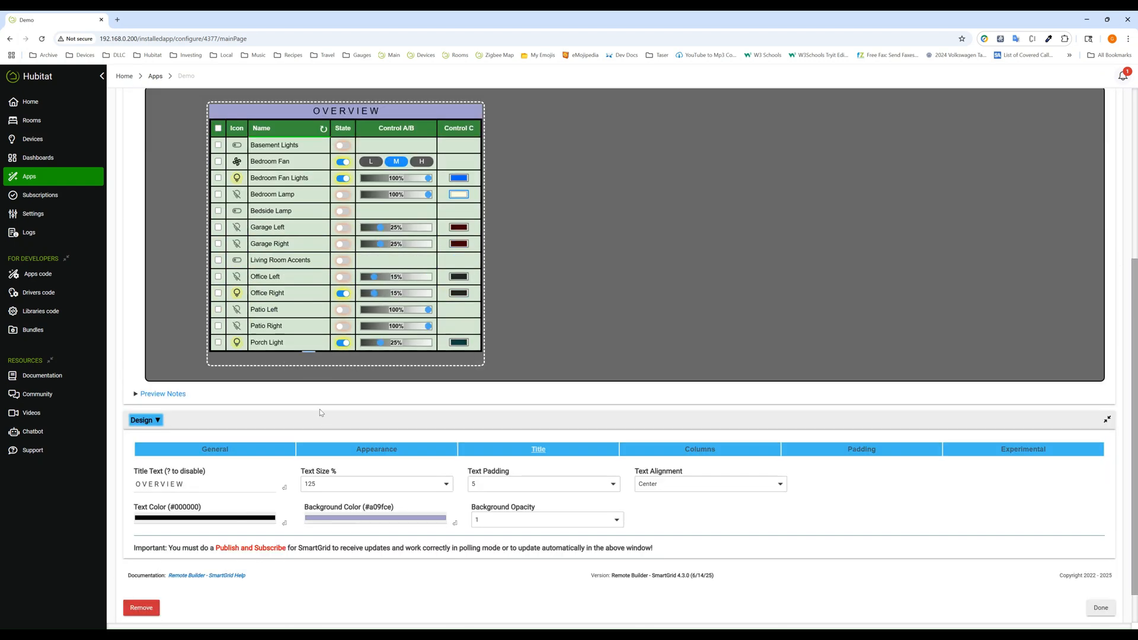
click(499, 522)
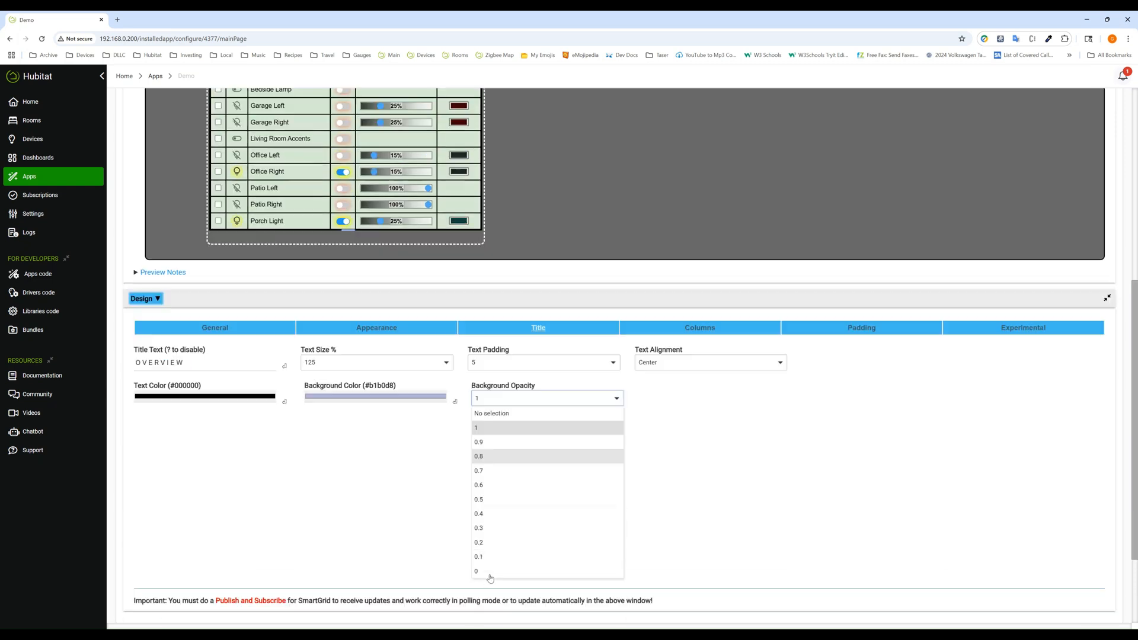
scroll(507, 493, down, 4)
click(492, 474)
scroll(310, 336, up, 5)
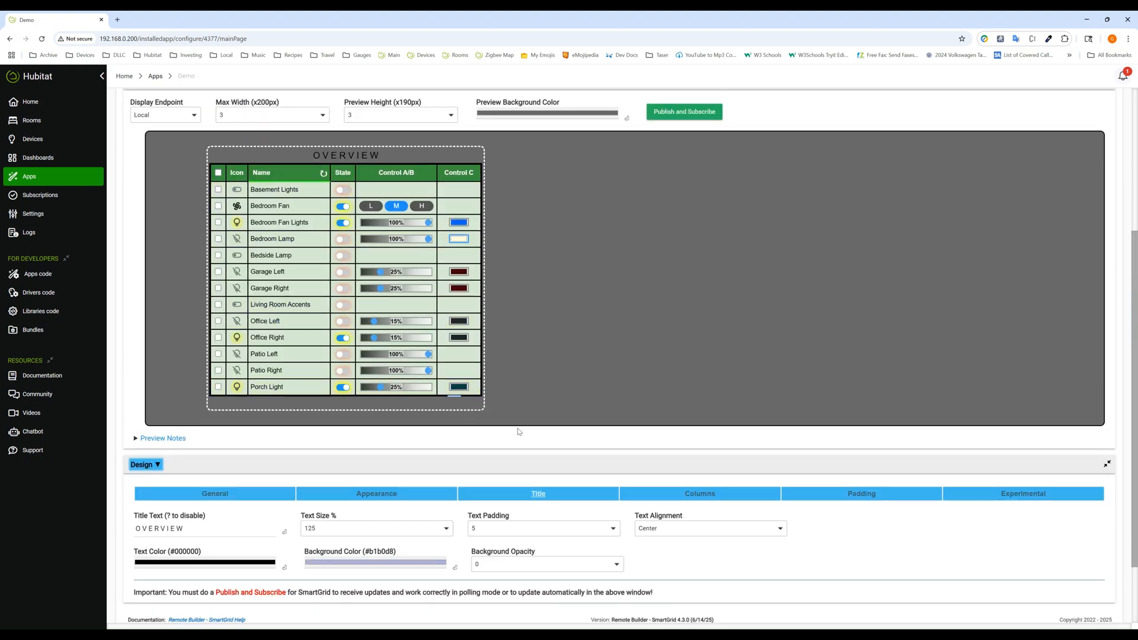
scroll(536, 495, down, 1)
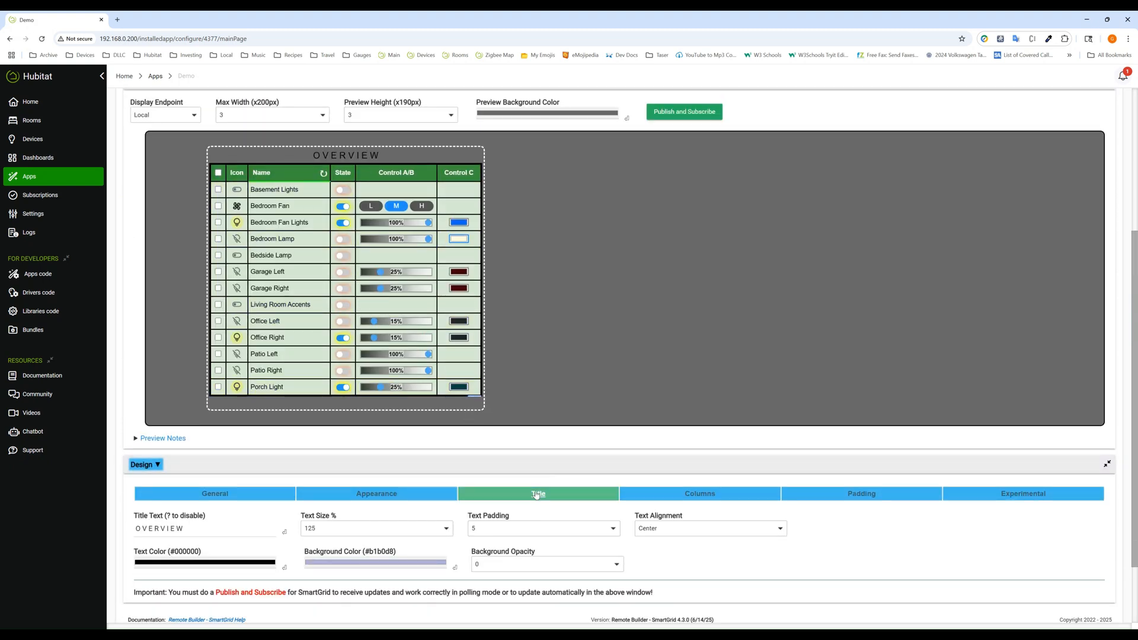
Try hiding Column 1 with the selection boxes and inspect the preview table
click(705, 496)
scroll(660, 464, down, 2)
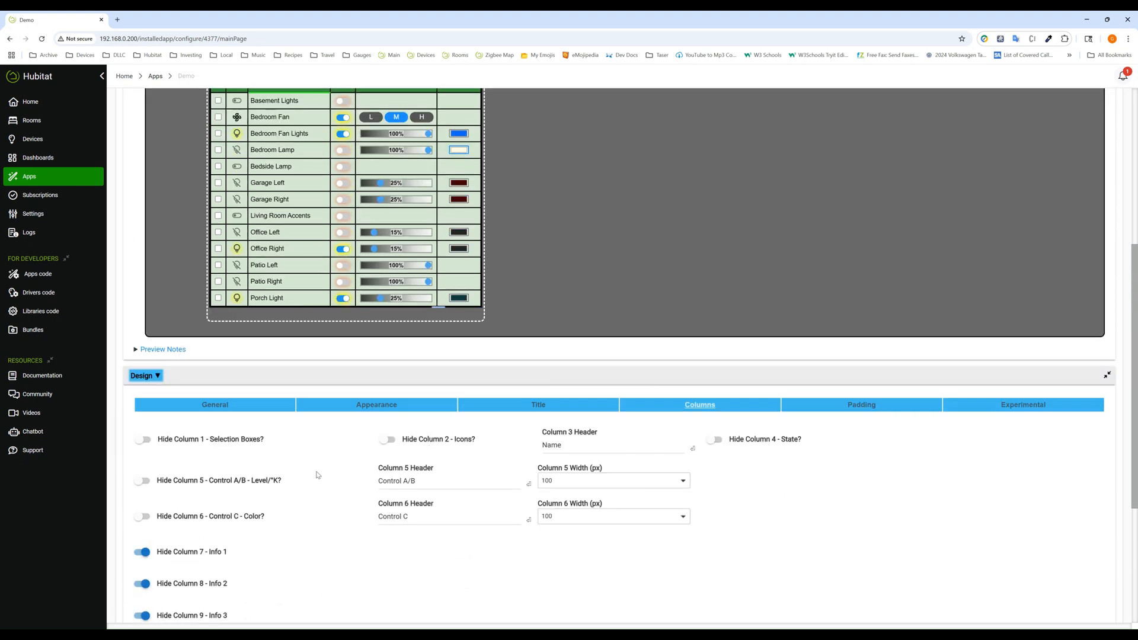
scroll(235, 487, down, 1)
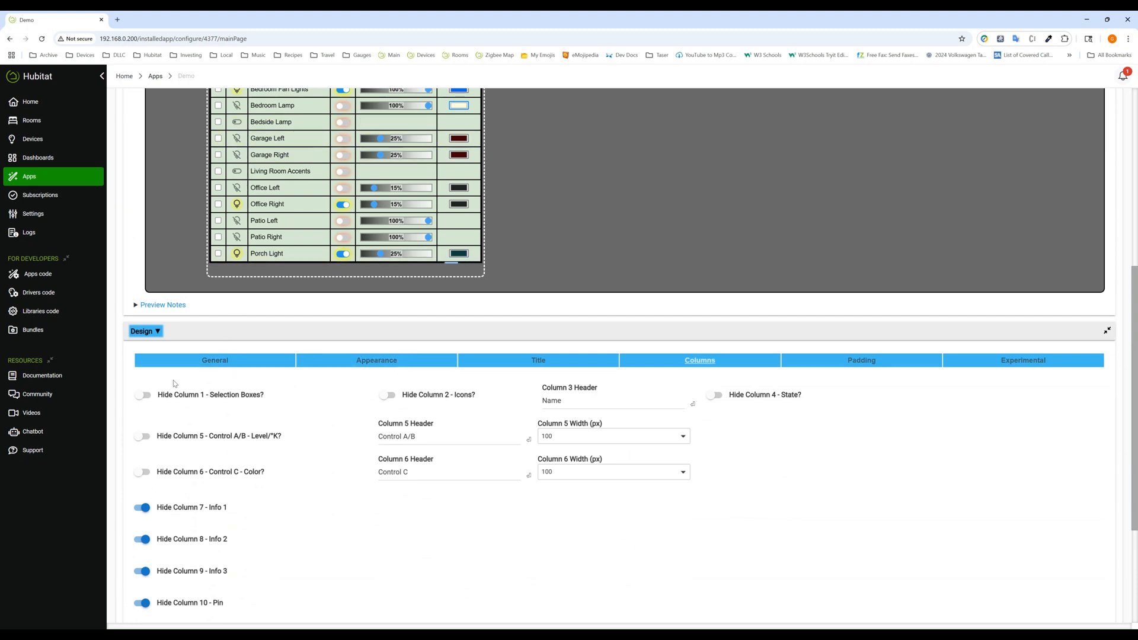
click(148, 395)
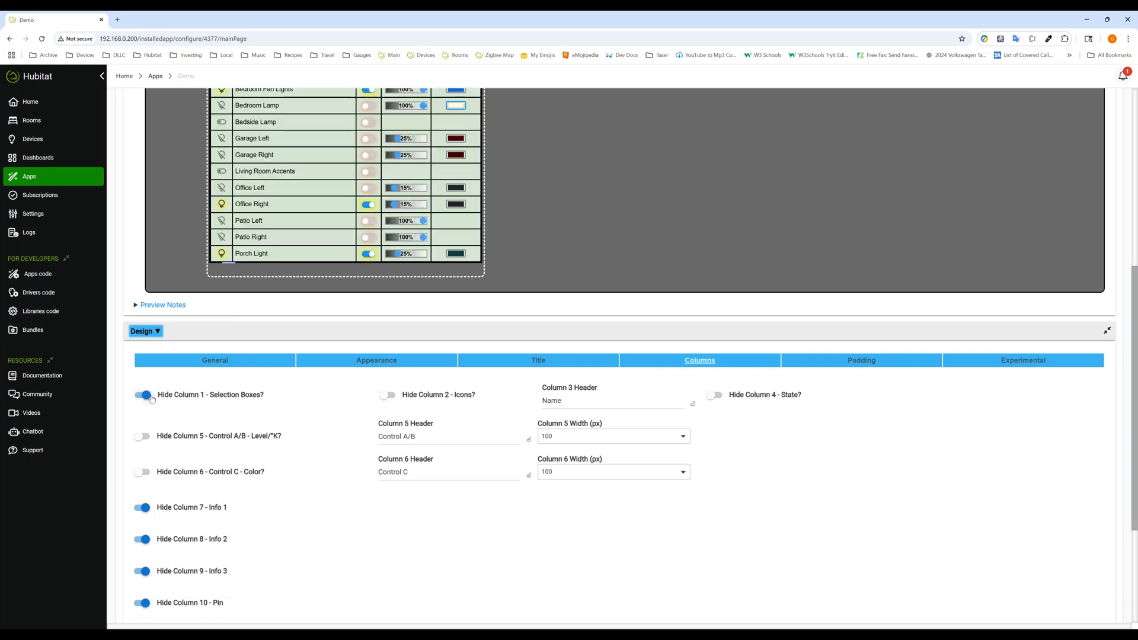
scroll(266, 217, up, 2)
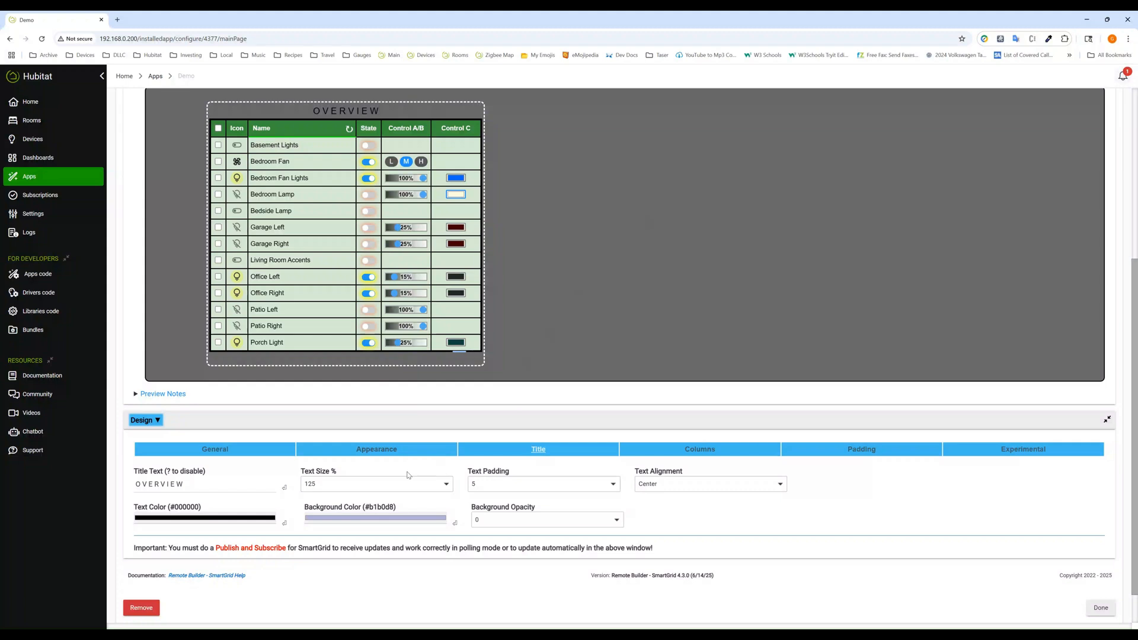
Return to the column settings and hide Column 1 - Selection Boxes
scroll(408, 474, down, 1)
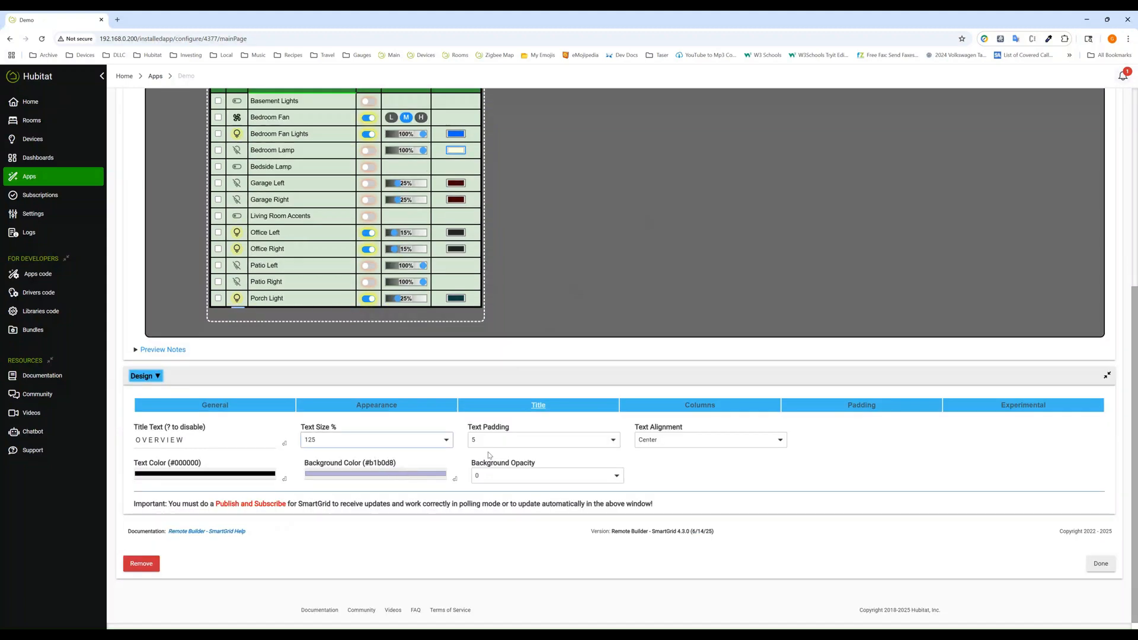
click(695, 408)
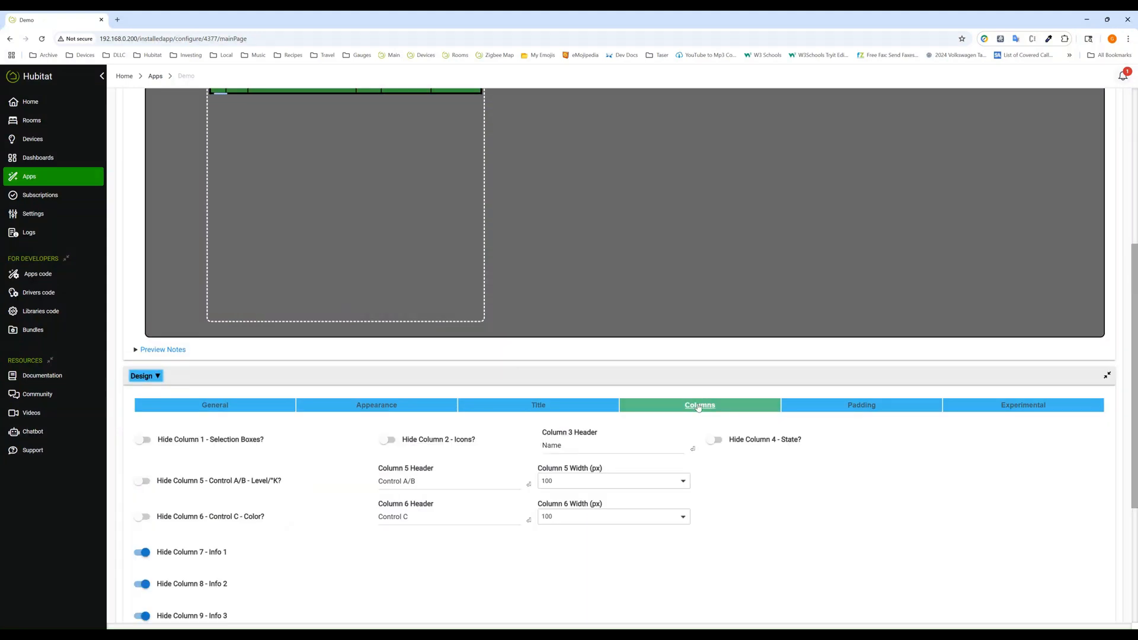
scroll(356, 178, up, 2)
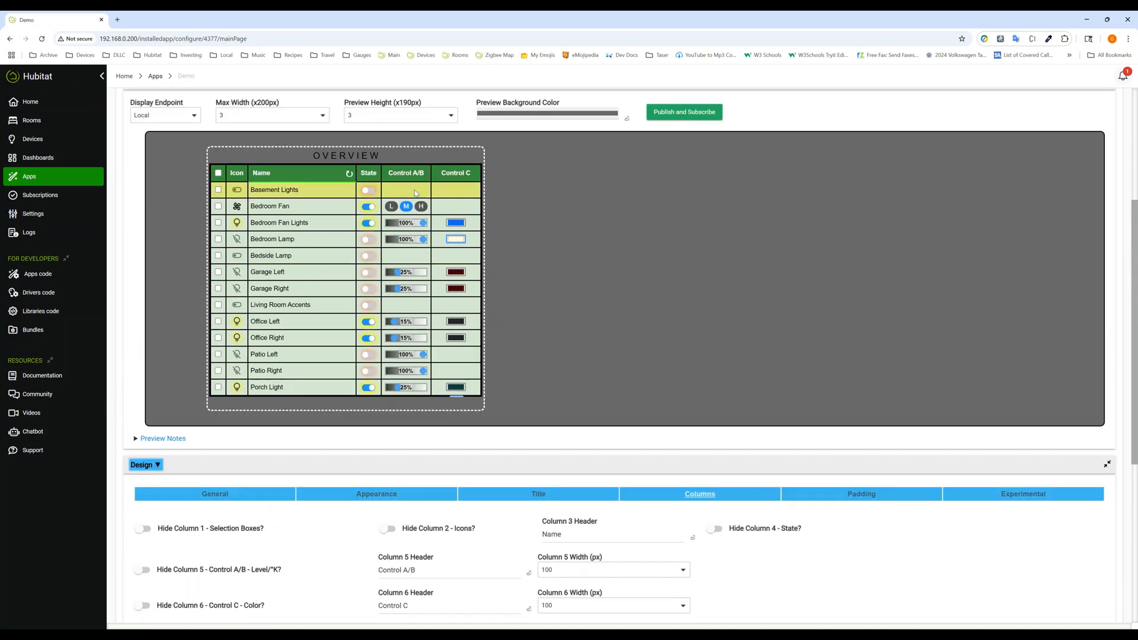
scroll(188, 188, down, 1)
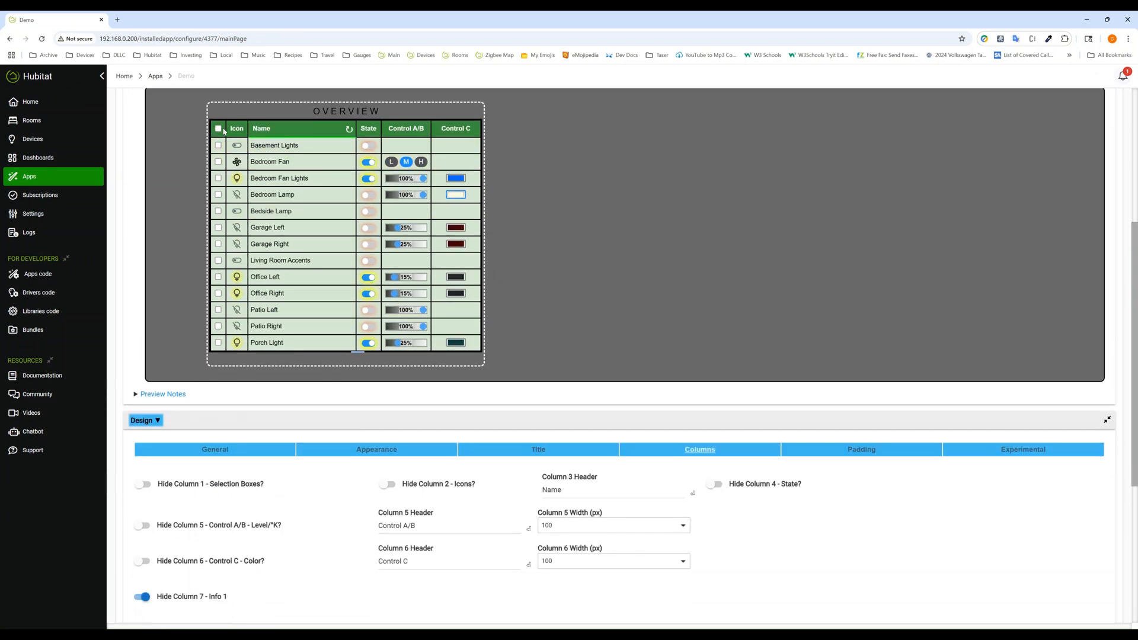
scroll(207, 374, down, 3)
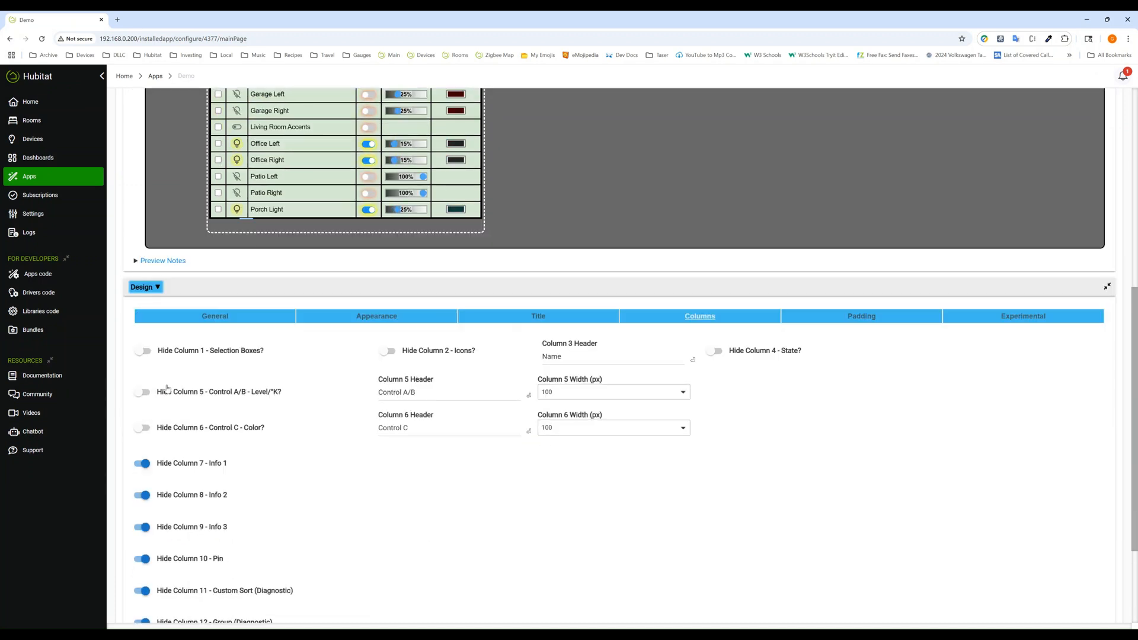
click(144, 351)
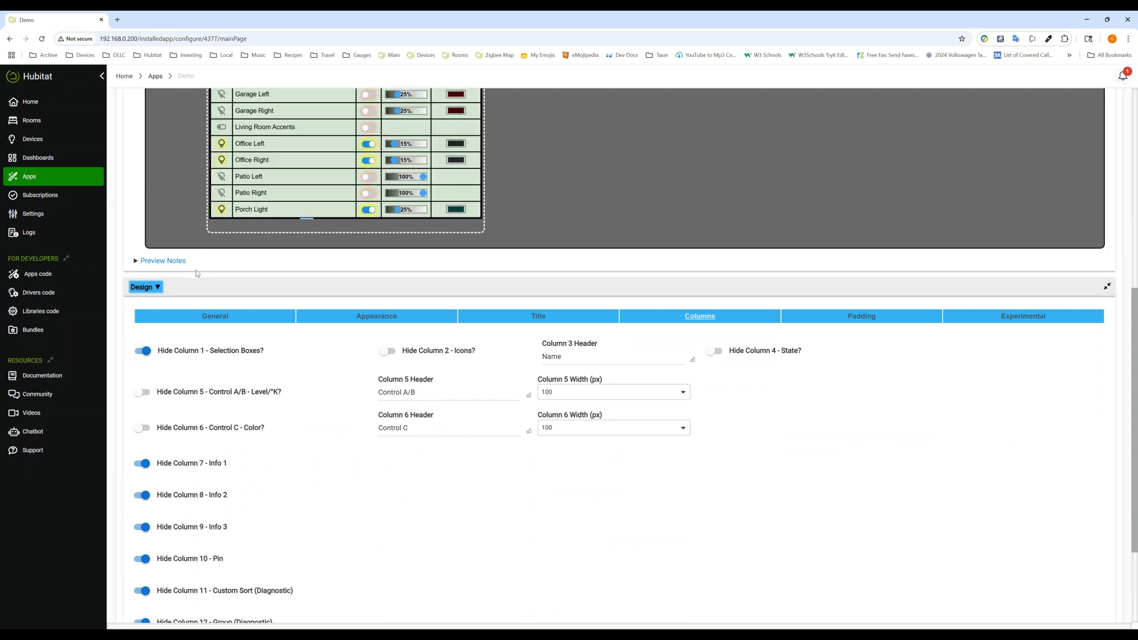
Show the Info 1, Info 2 and Info 3 columns (columns 7 to 9) in the grid
scroll(237, 396, down, 3)
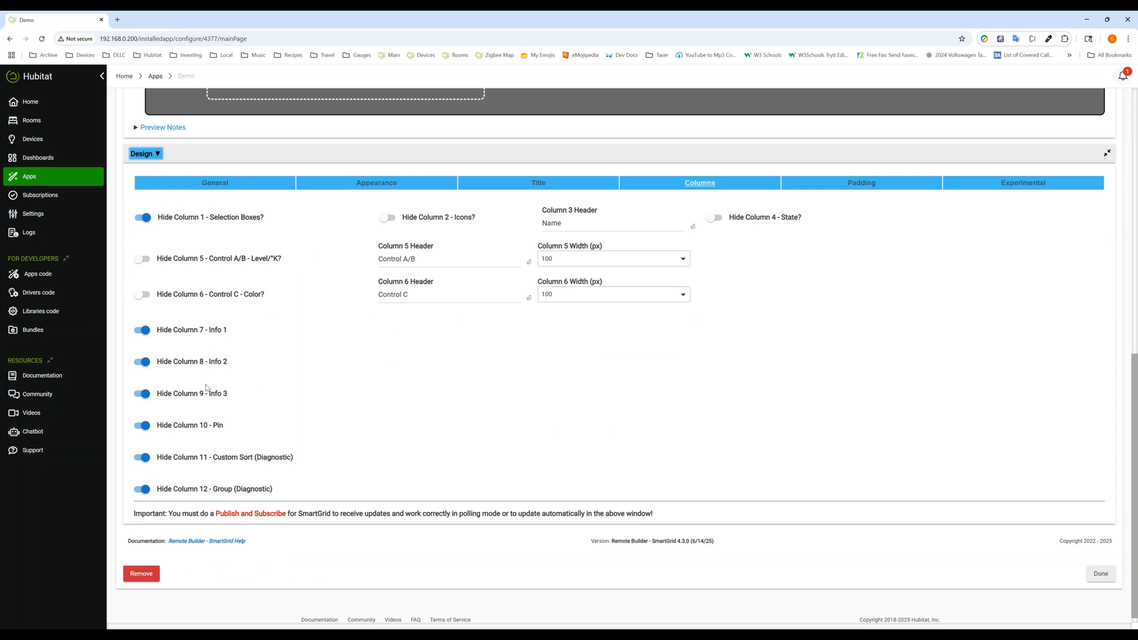
click(141, 331)
click(141, 367)
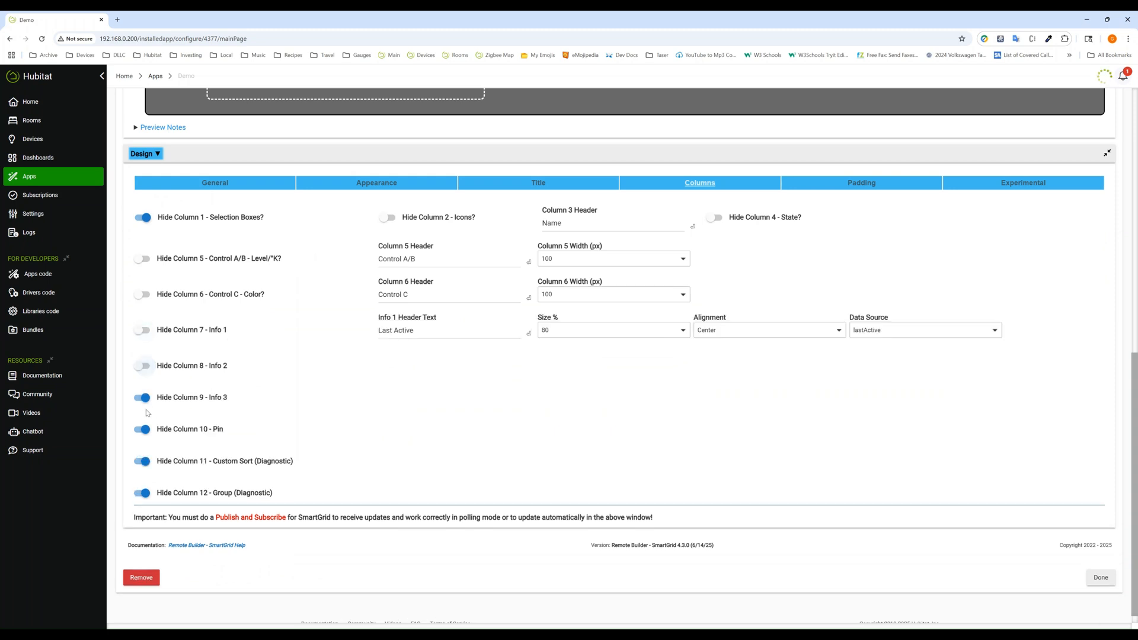
click(140, 405)
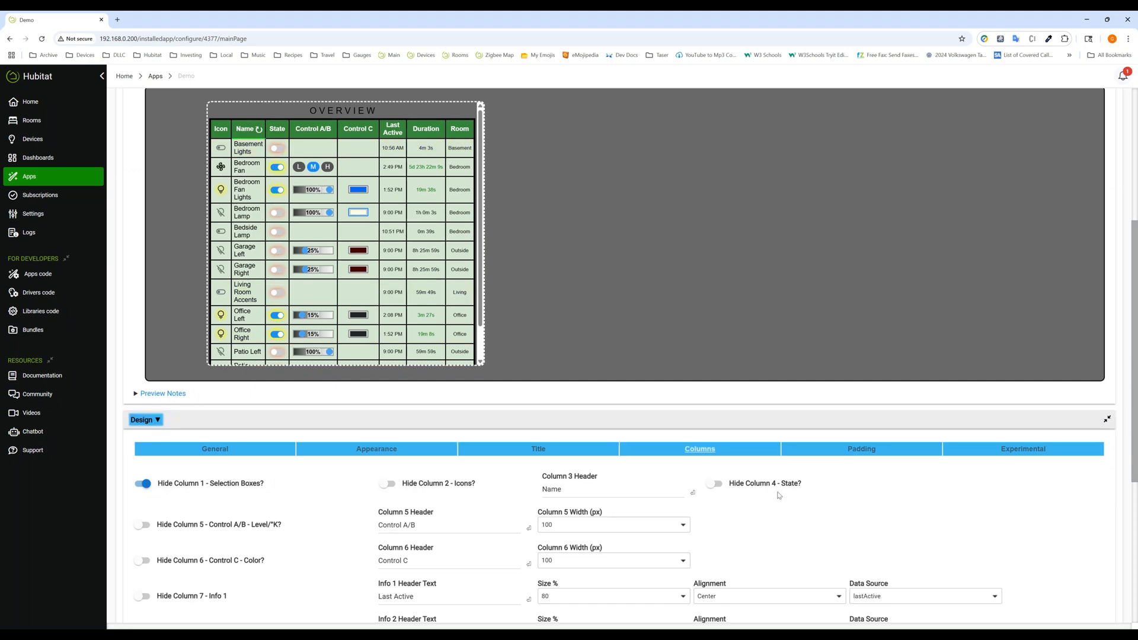
Hide Column 8 - Info 2 and Column 9 - Info 3, leaving only Info 1 shown
scroll(609, 407, down, 4)
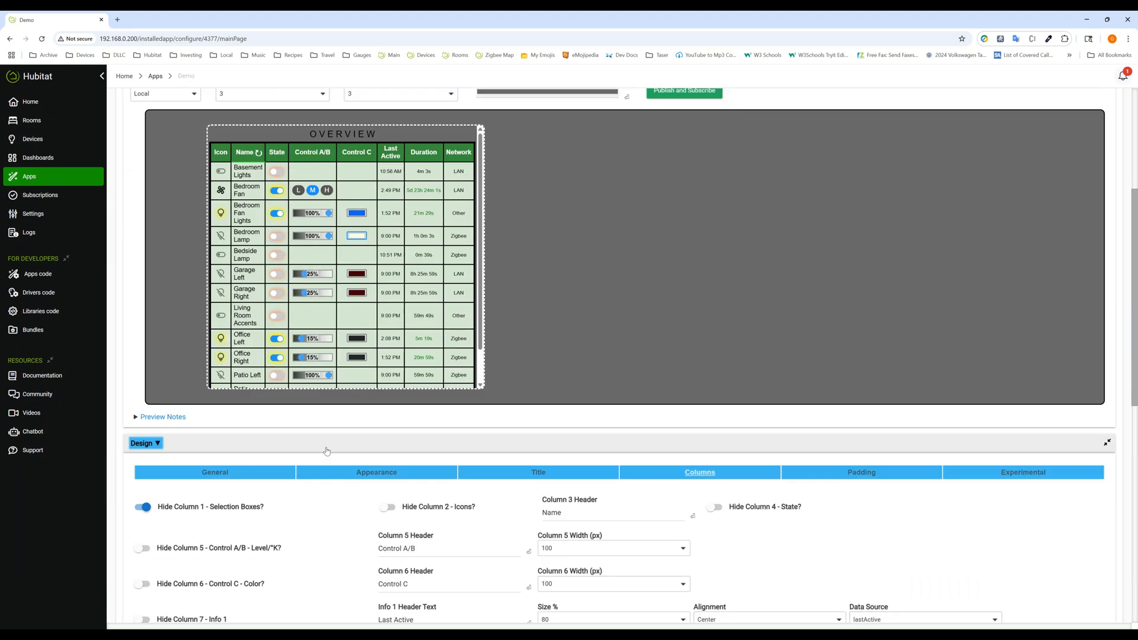
scroll(215, 465, down, 4)
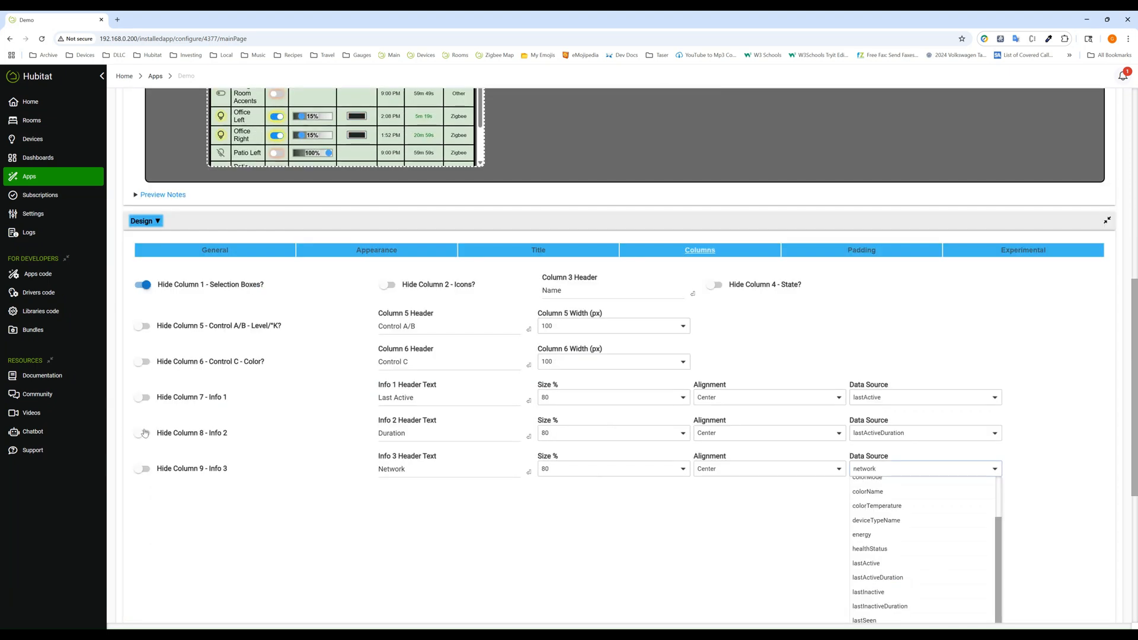
click(143, 433)
click(142, 468)
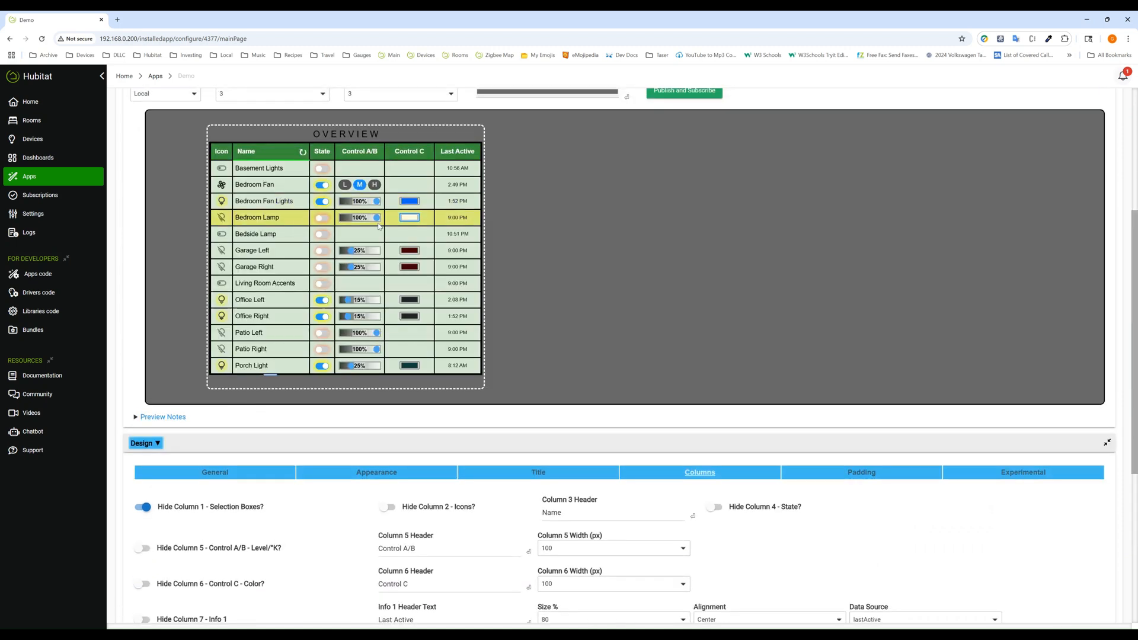
Add Office Door and the eight door and window sensors prefixed with ~ as contact sensors, and view them in the preview
scroll(243, 237, up, 2)
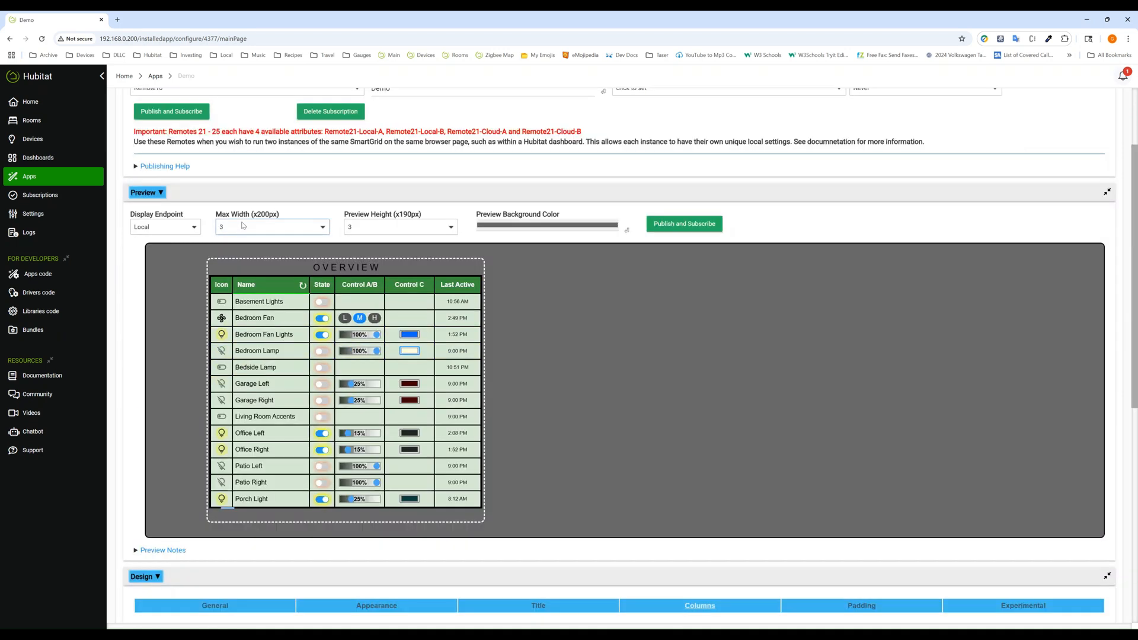
scroll(239, 215, up, 2)
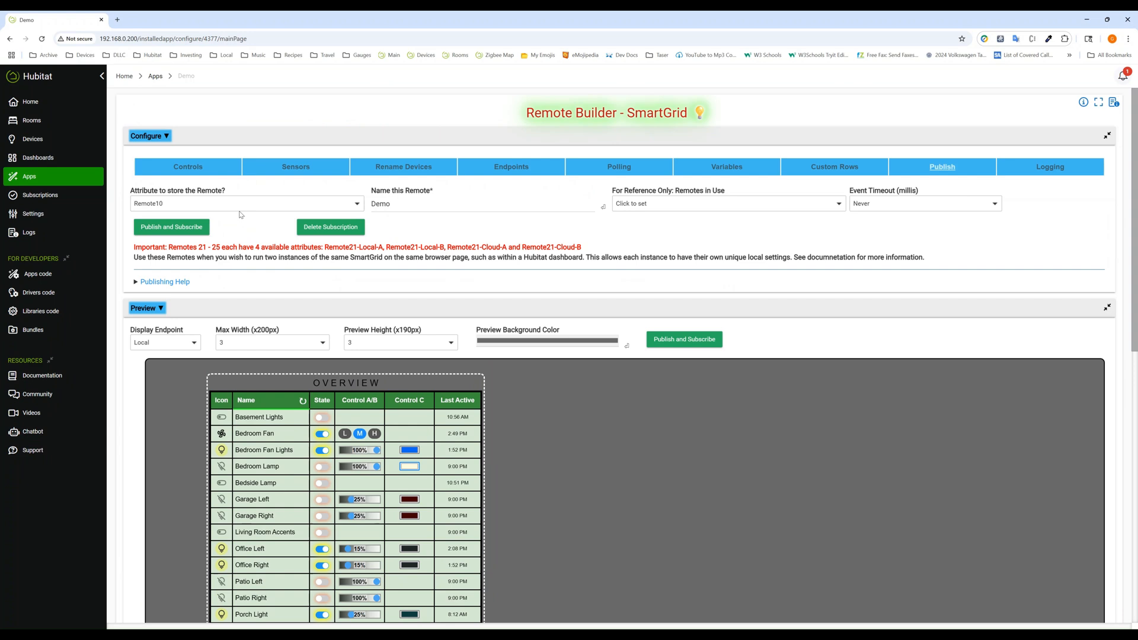
click(297, 171)
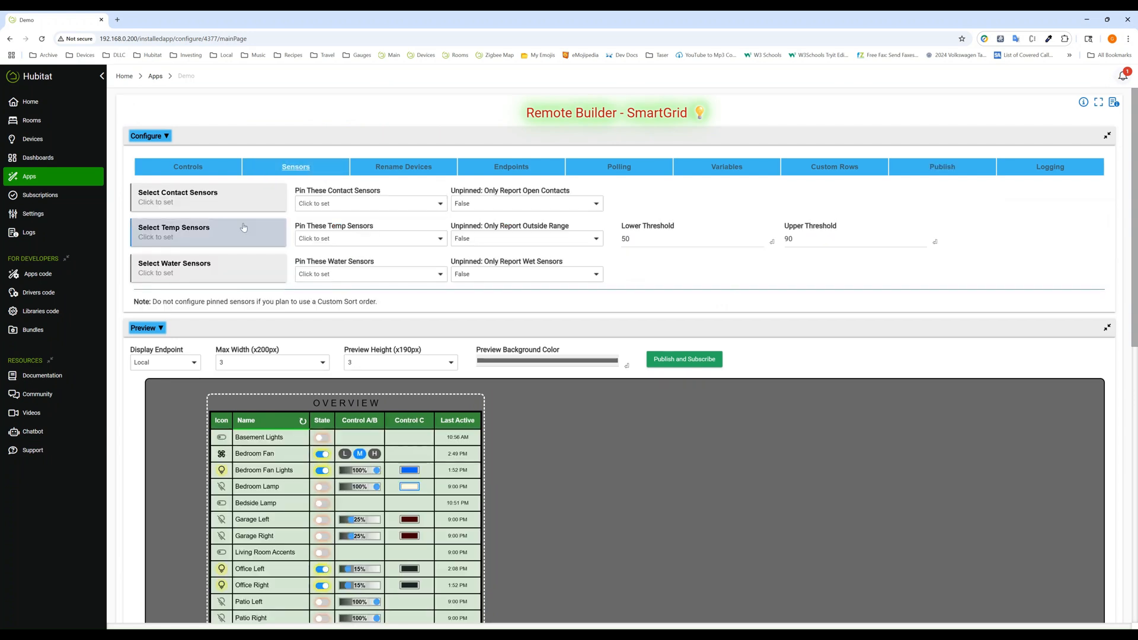
click(200, 205)
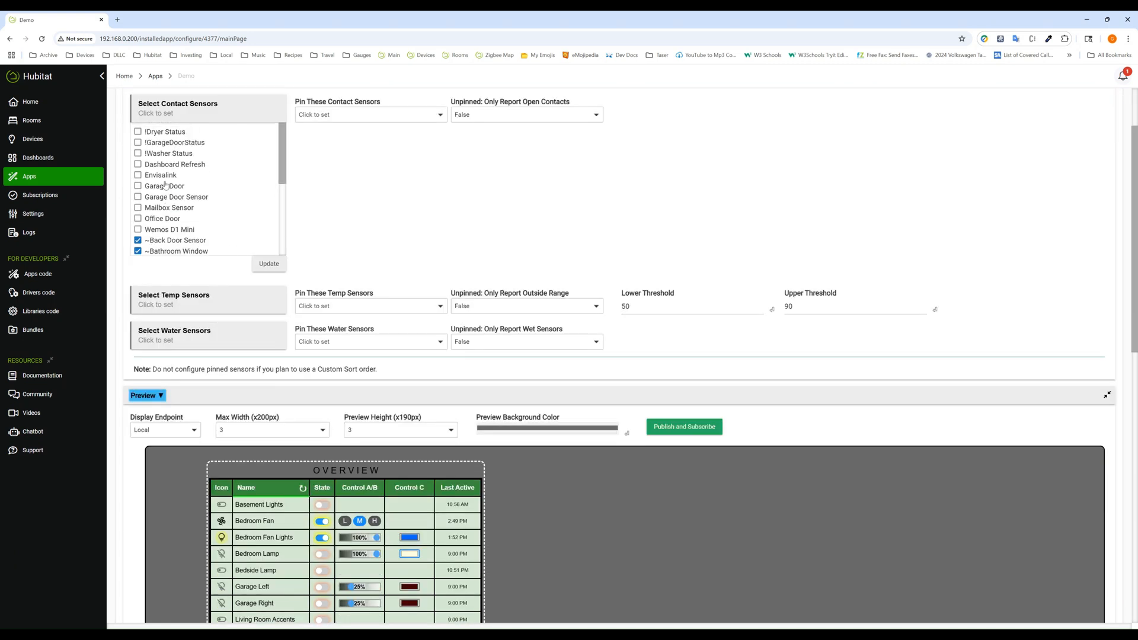
click(138, 219)
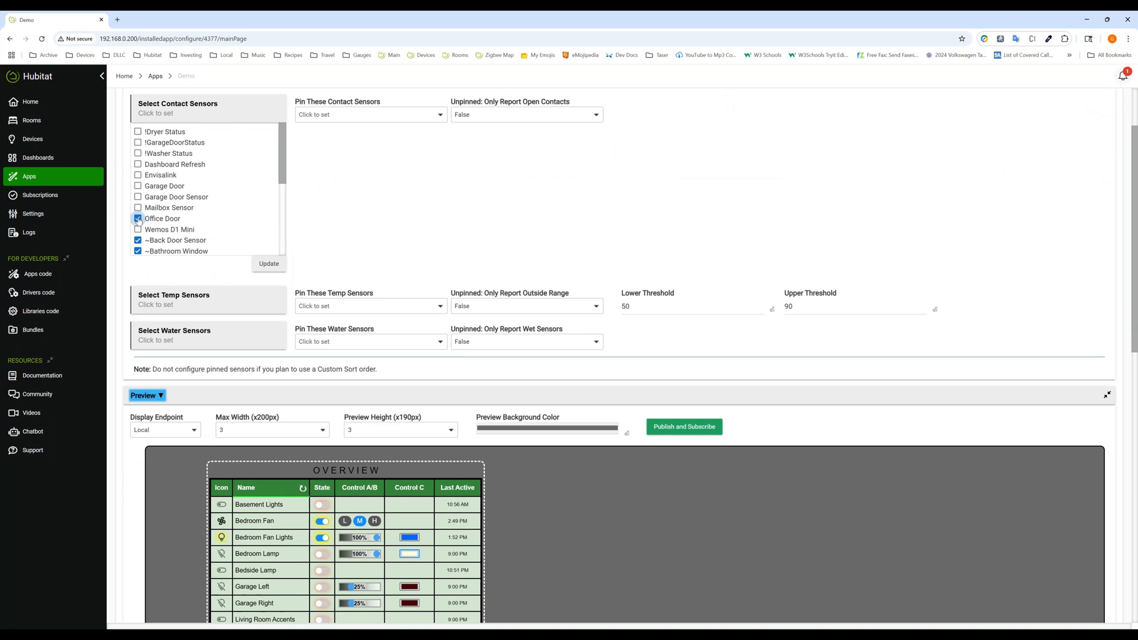
click(275, 265)
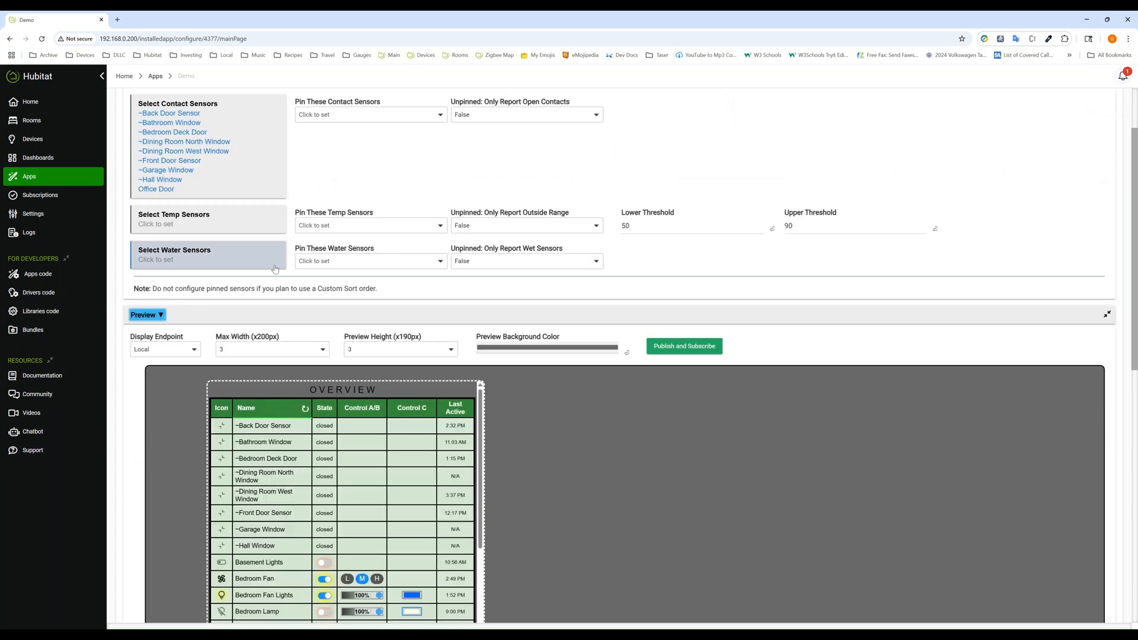
scroll(316, 359, down, 3)
scroll(316, 359, down, 1)
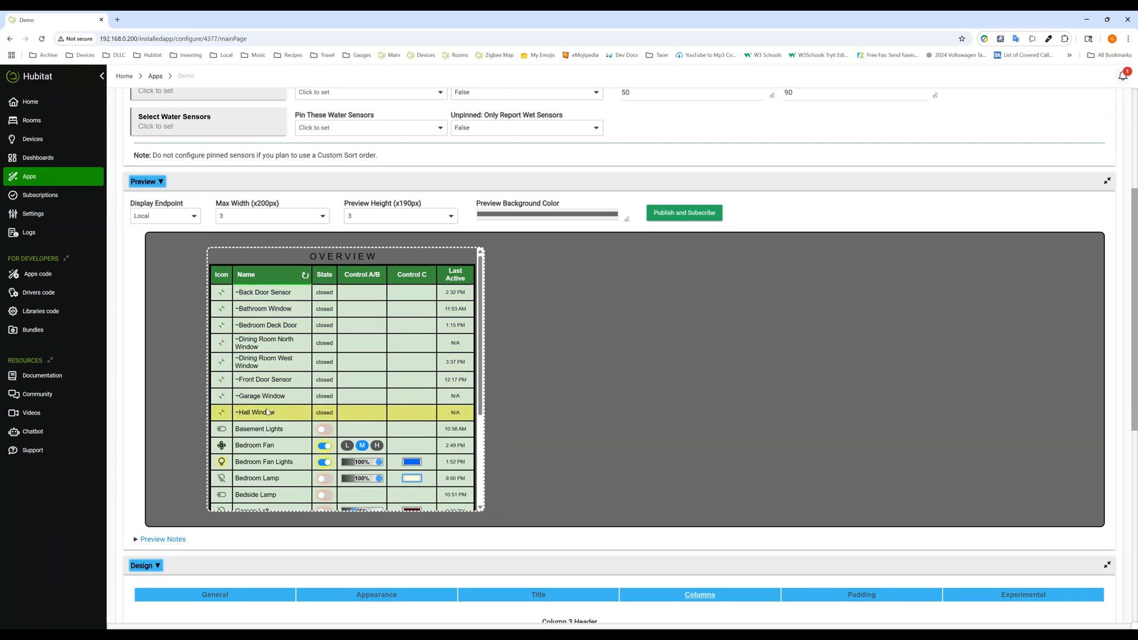
Set the device rename count to 2 and apply a rename rule that replaces ~ in device names with blank text
scroll(270, 426, up, 3)
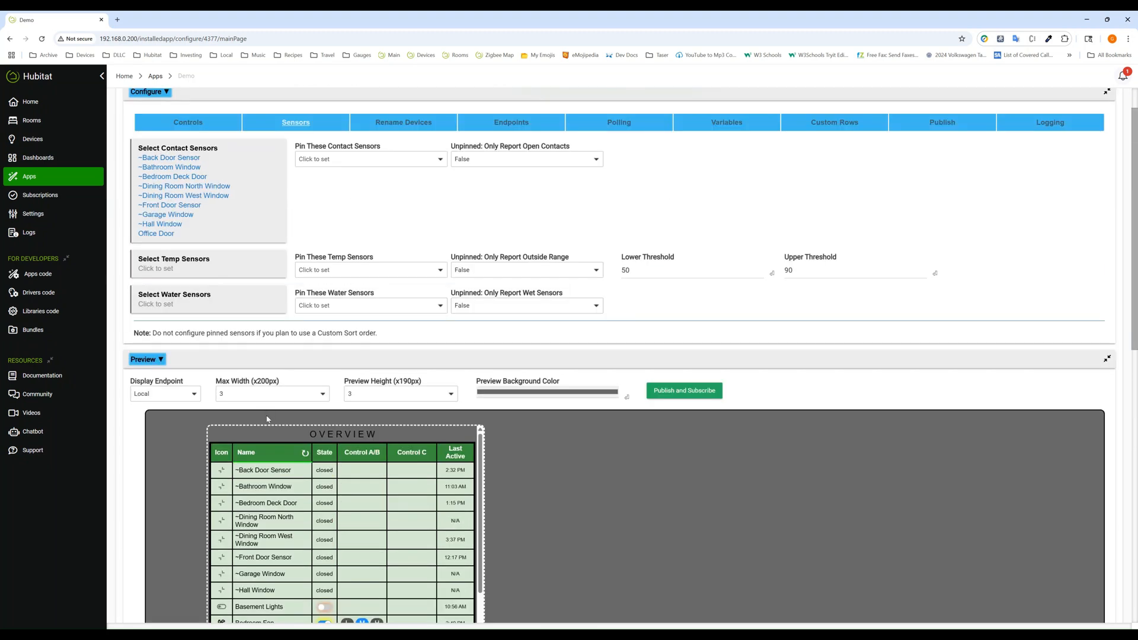
click(400, 125)
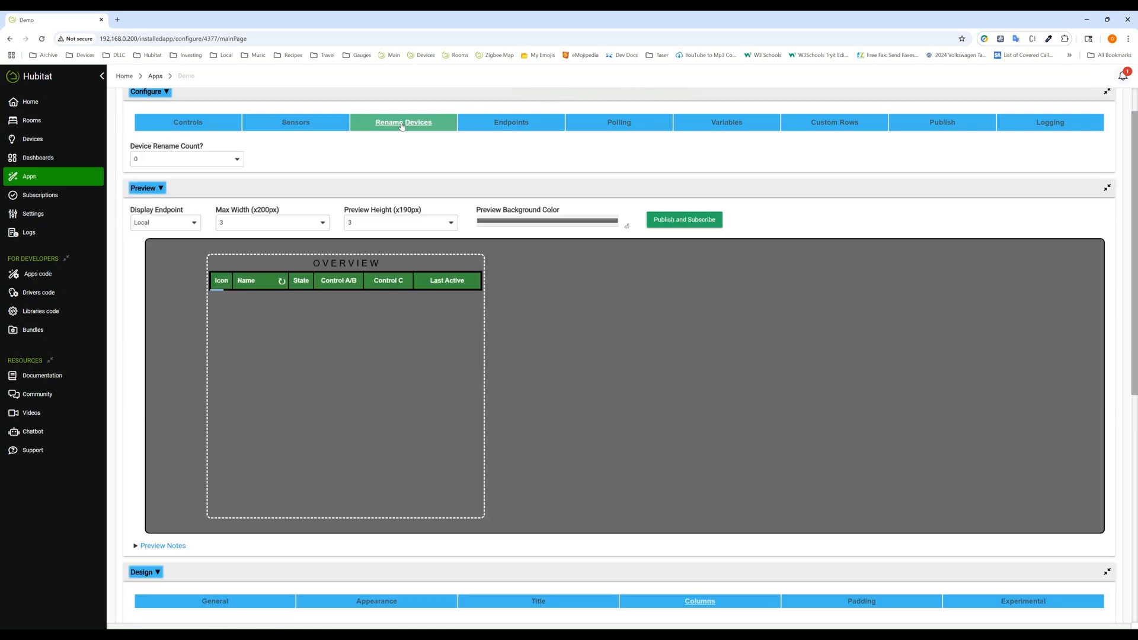
click(236, 161)
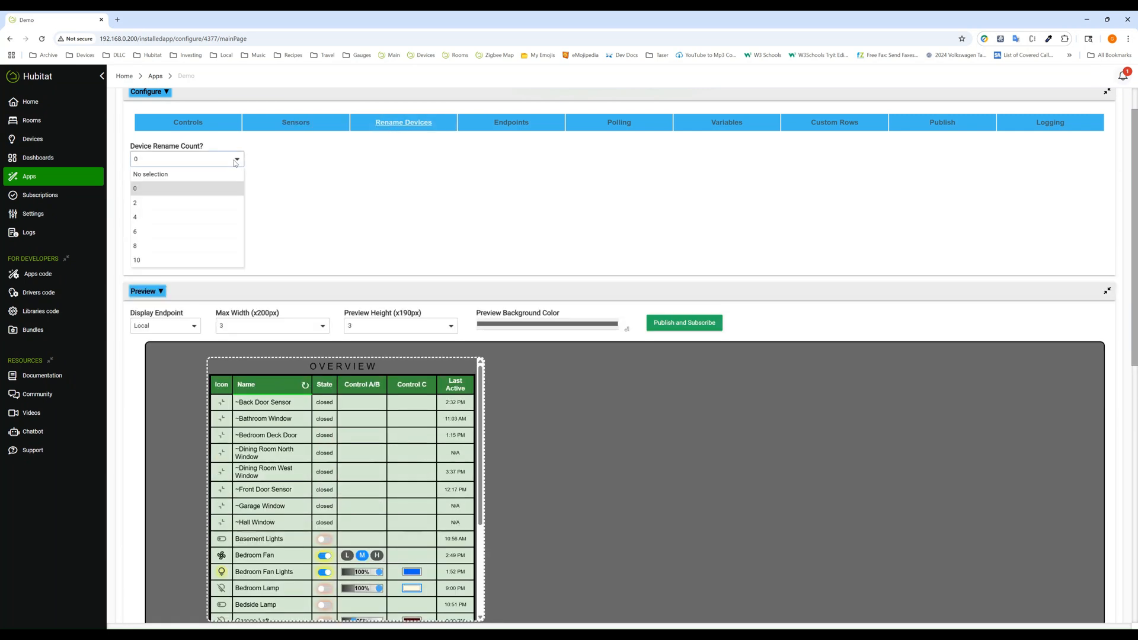
click(161, 204)
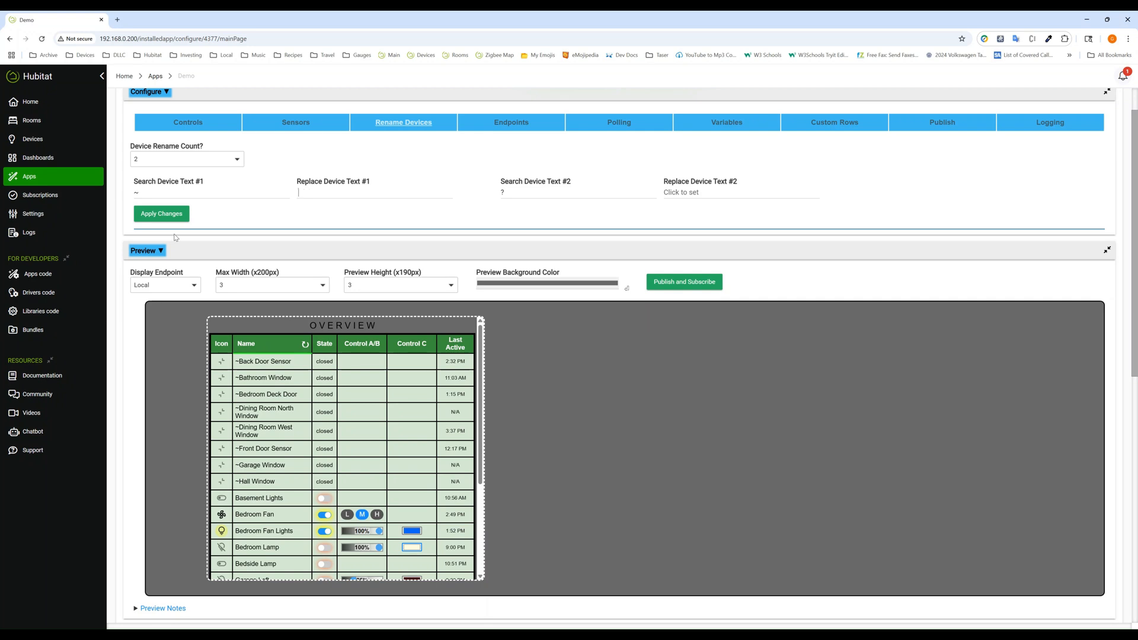
click(168, 216)
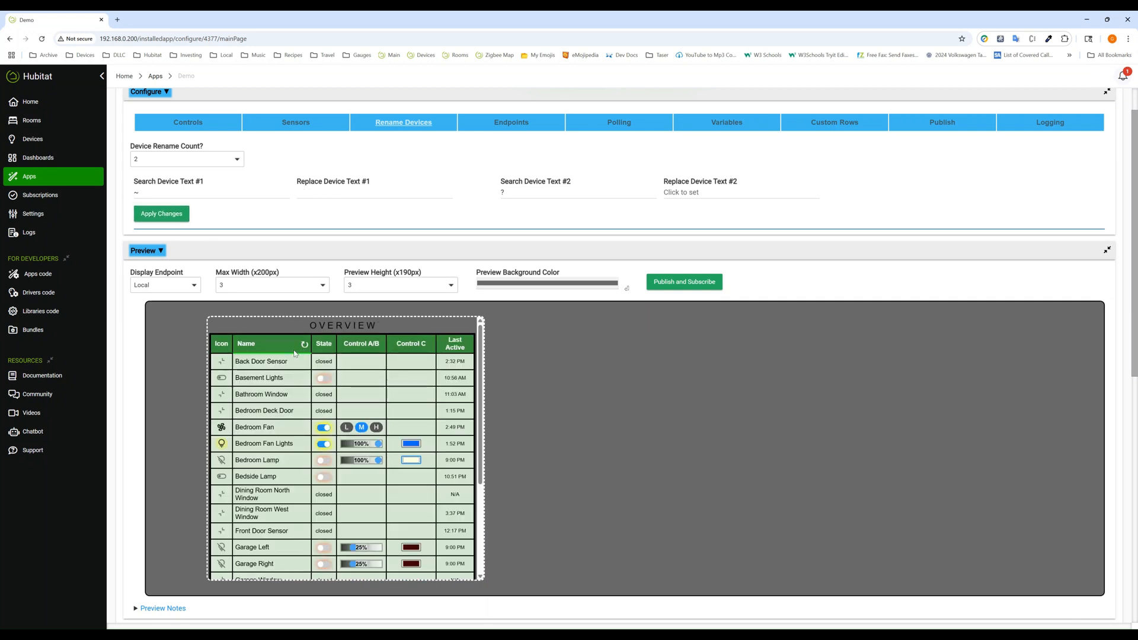
Publish and subscribe the grid with the renamed devices, and review the full device list in the preview
scroll(269, 403, down, 3)
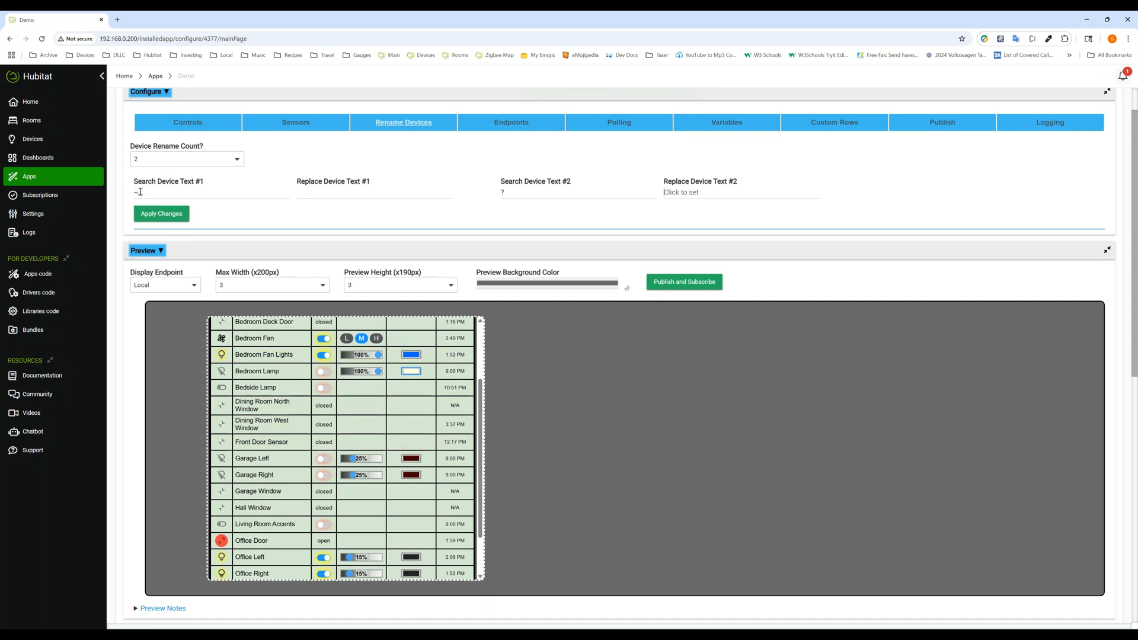
scroll(424, 399, down, 2)
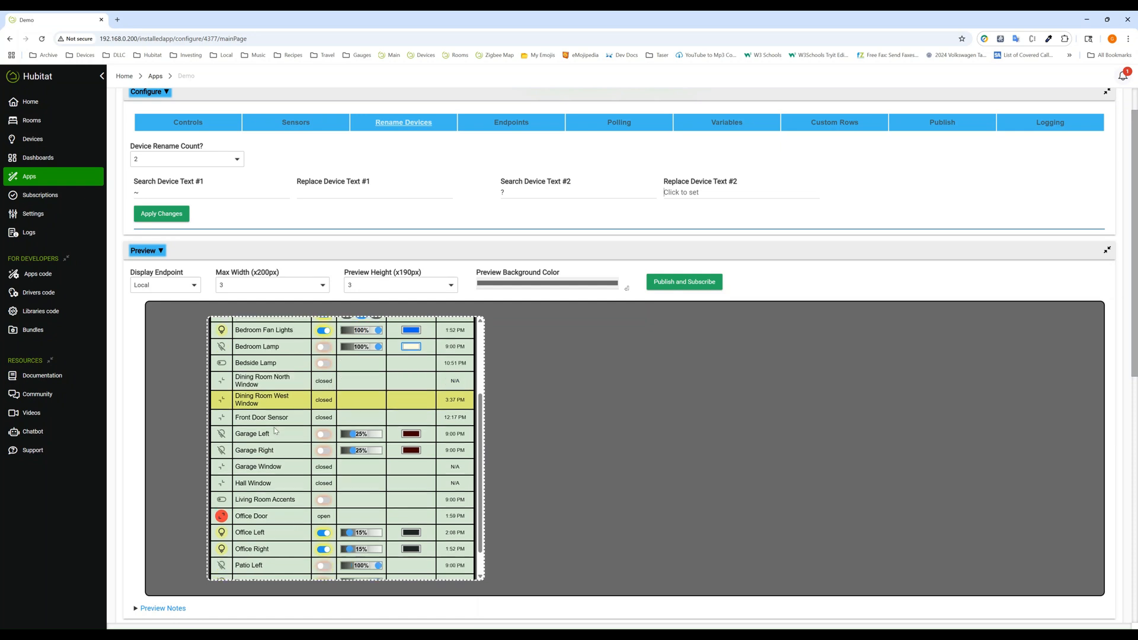
click(680, 286)
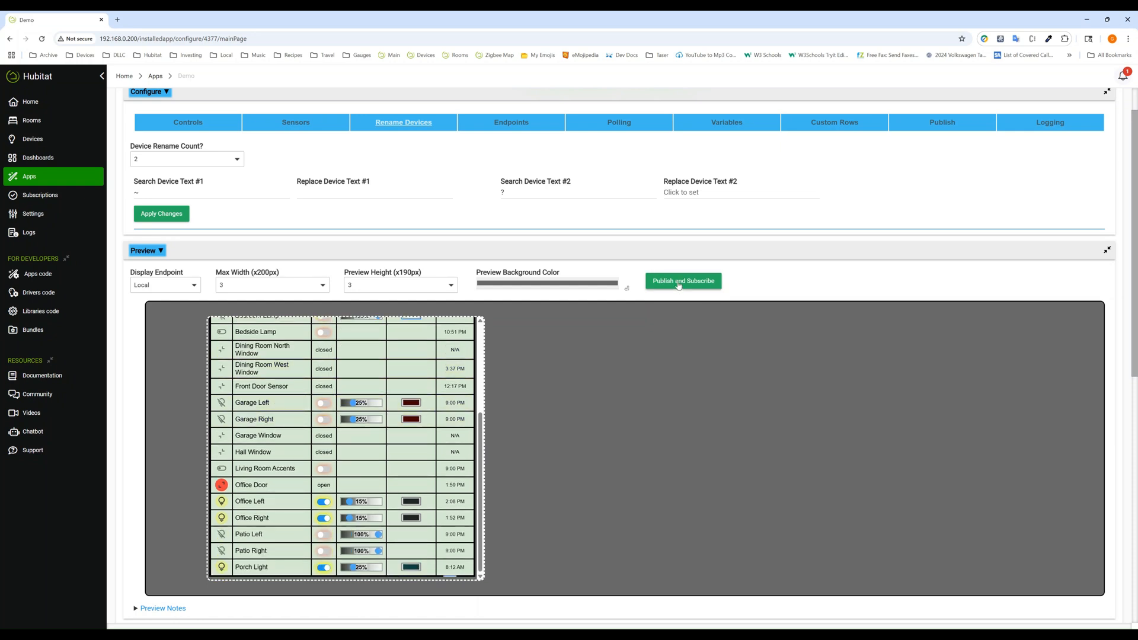
scroll(404, 287, down, 5)
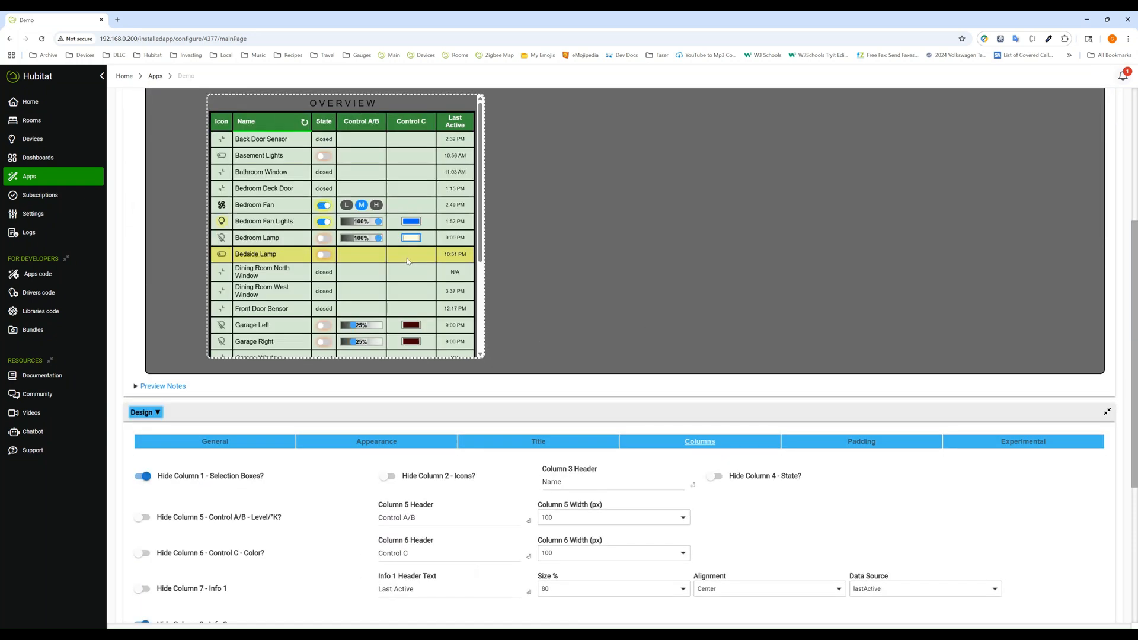
scroll(281, 244, down, 3)
scroll(280, 244, up, 3)
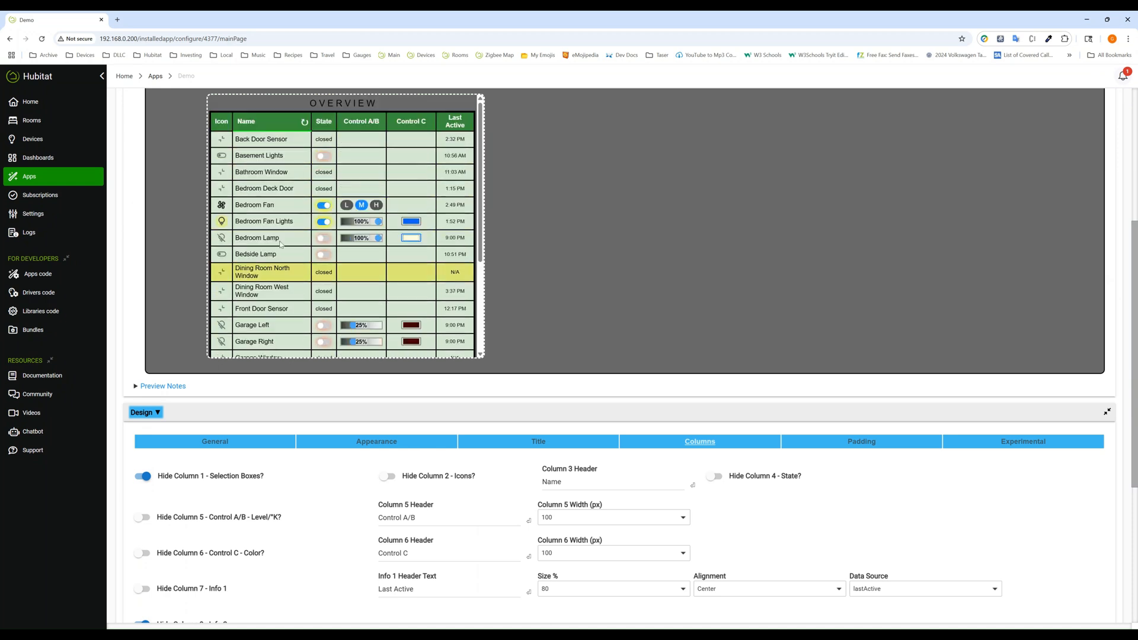
scroll(280, 244, down, 3)
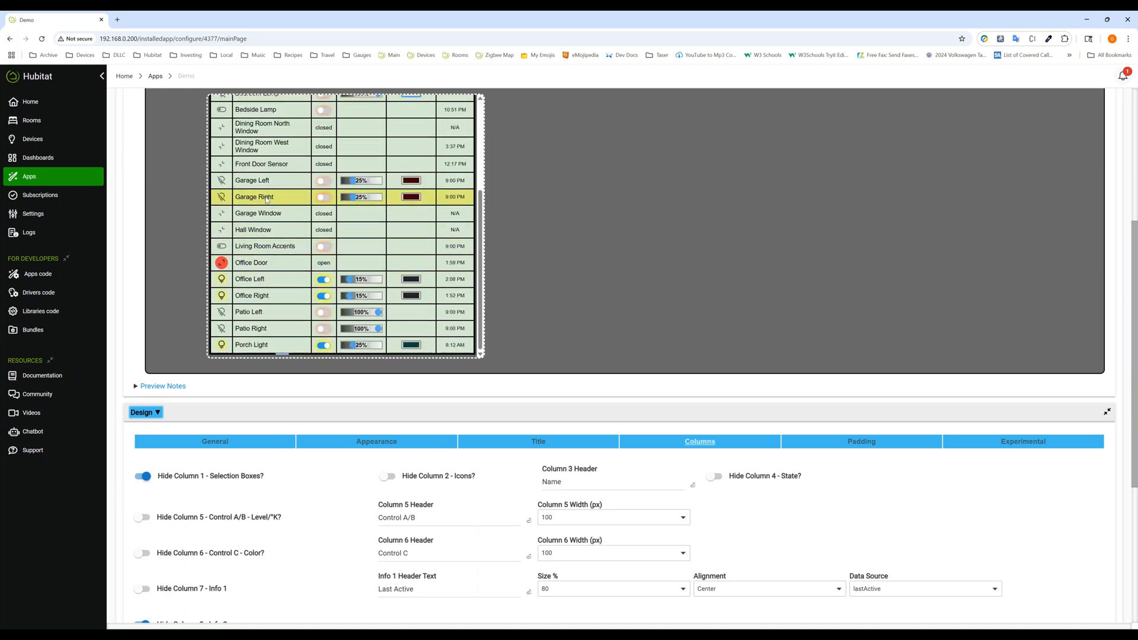
scroll(268, 198, up, 3)
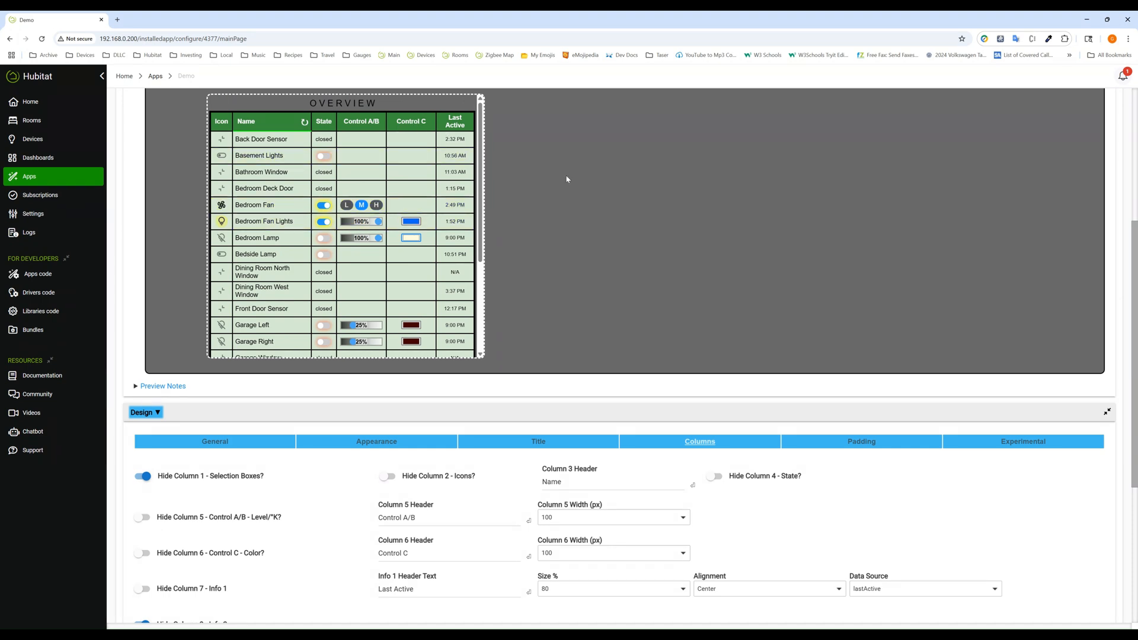
Open the custom row settings and set the number of custom rows to 3
scroll(385, 323, up, 3)
scroll(385, 317, up, 2)
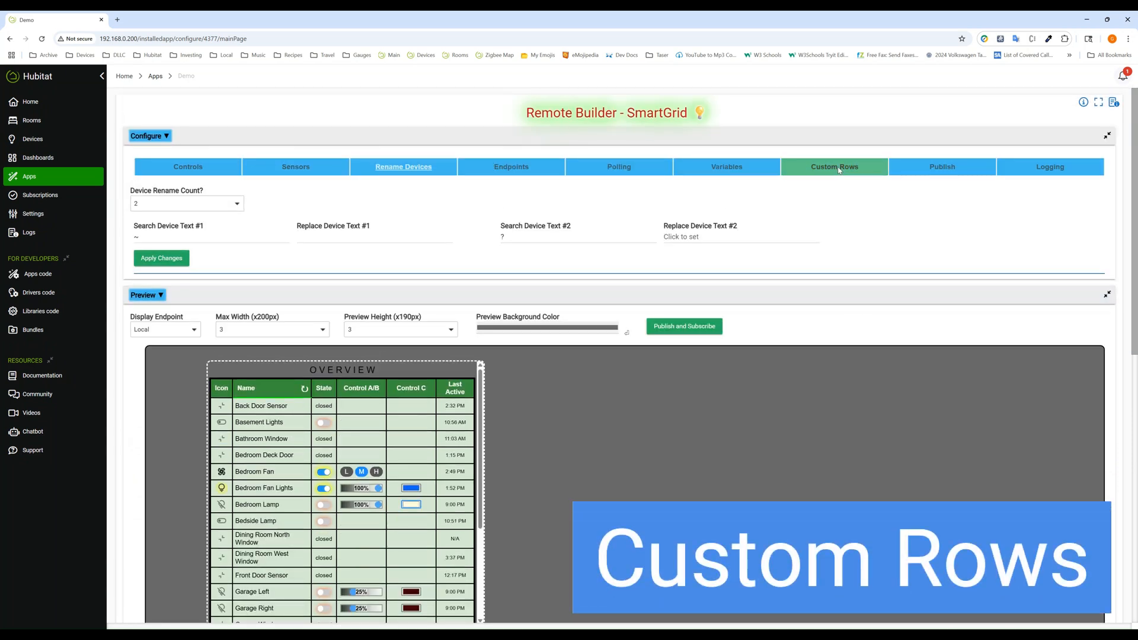
click(839, 169)
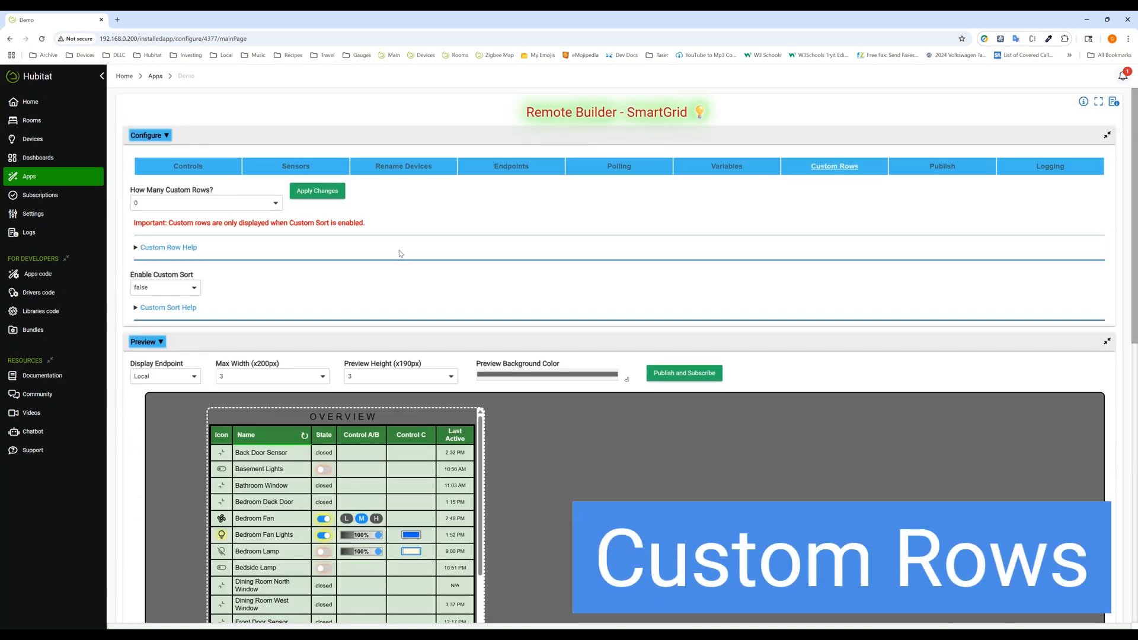
scroll(226, 153, down, 2)
click(276, 115)
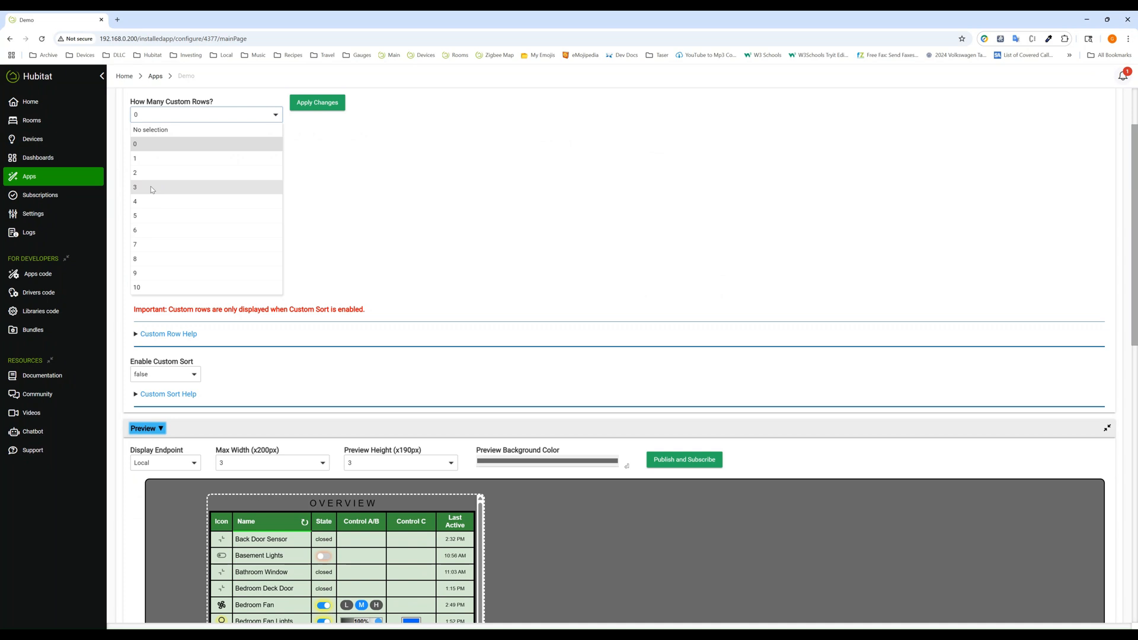
click(151, 186)
Name the three separator rows [b]Outside Lights[/b], [b]Indoor Lights and Fans[/b] and [b]Contacts[/b]
key(BackSpace)
key(BackSpace)
key(BackSpace)
key(BackSpace)
key(BackSpace)
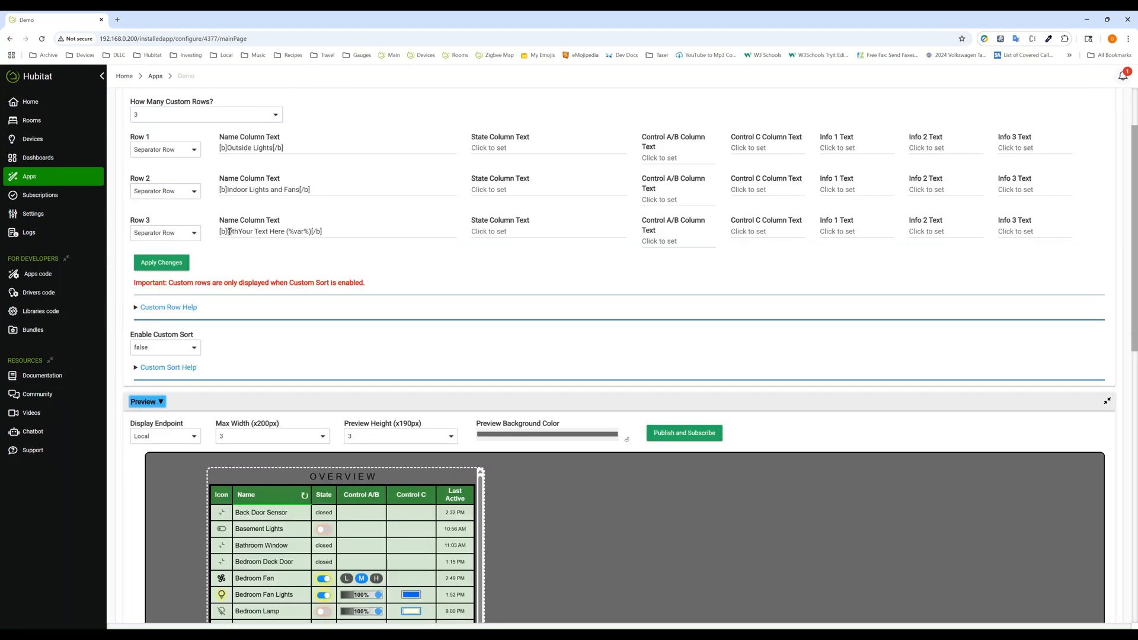
text(Contacts)
key(Delete)
key(Delete)
key(Delete)
key(Delete)
key(Delete)
key(Delete)
key(Delete)
key(Delete)
key(Delete)
key(Delete)
key(Delete)
key(Delete)
key(Delete)
key(Delete)
key(Delete)
key(Delete)
key(Delete)
key(Delete)
key(Delete)
key(Delete)
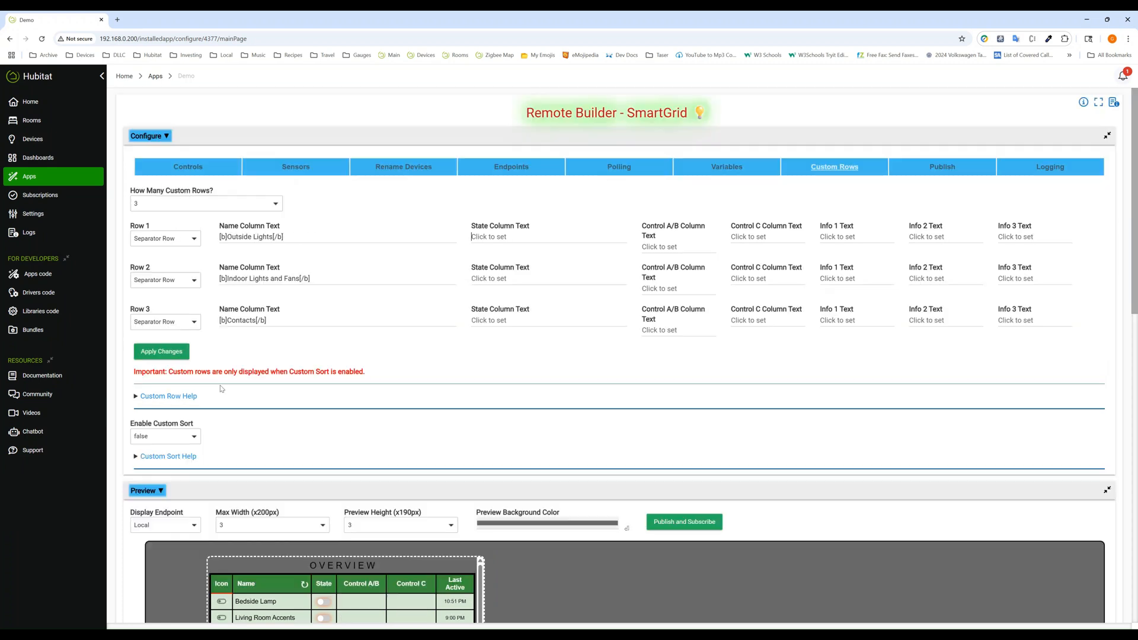
Check the preview for the custom rows and set Enable Custom Sort to true
scroll(221, 388, down, 6)
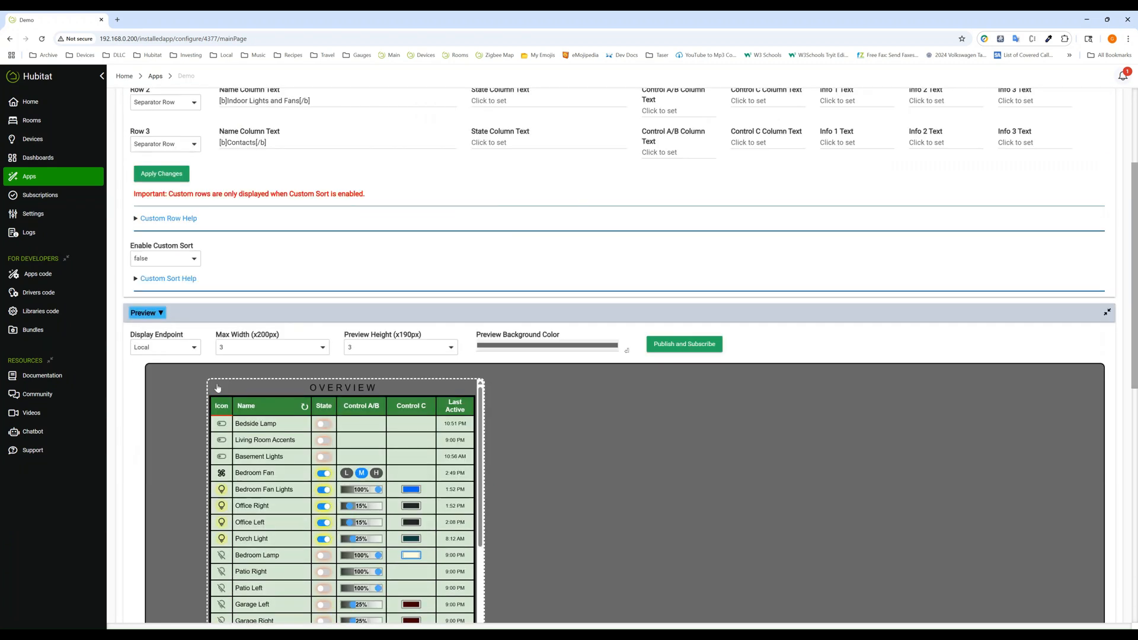
scroll(281, 437, down, 3)
scroll(260, 409, up, 6)
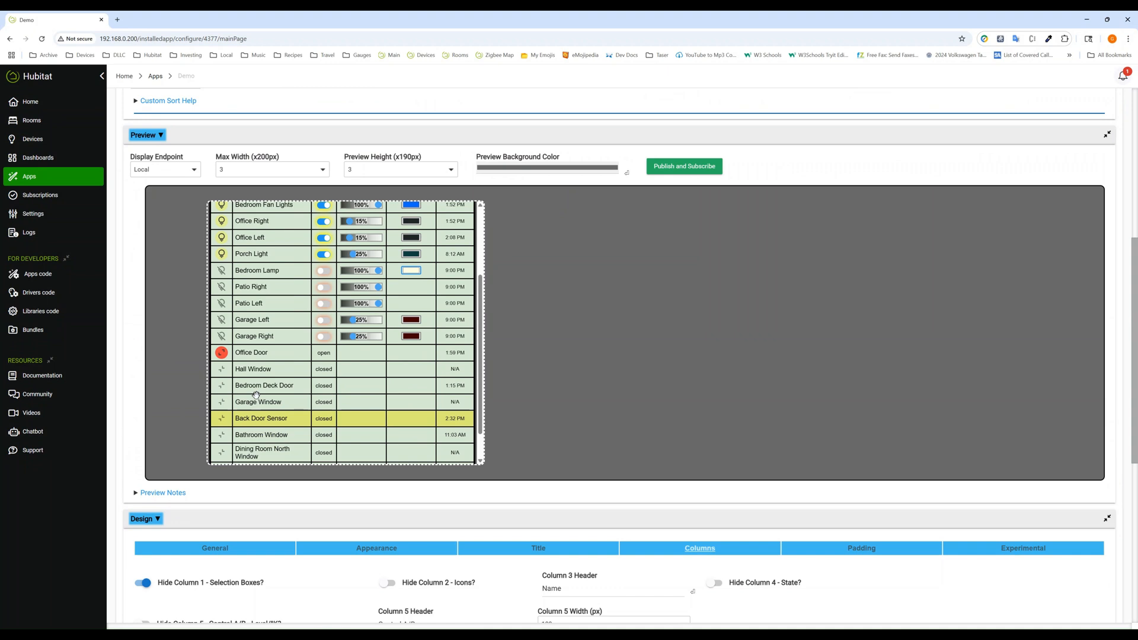
scroll(260, 406, down, 3)
scroll(257, 403, up, 3)
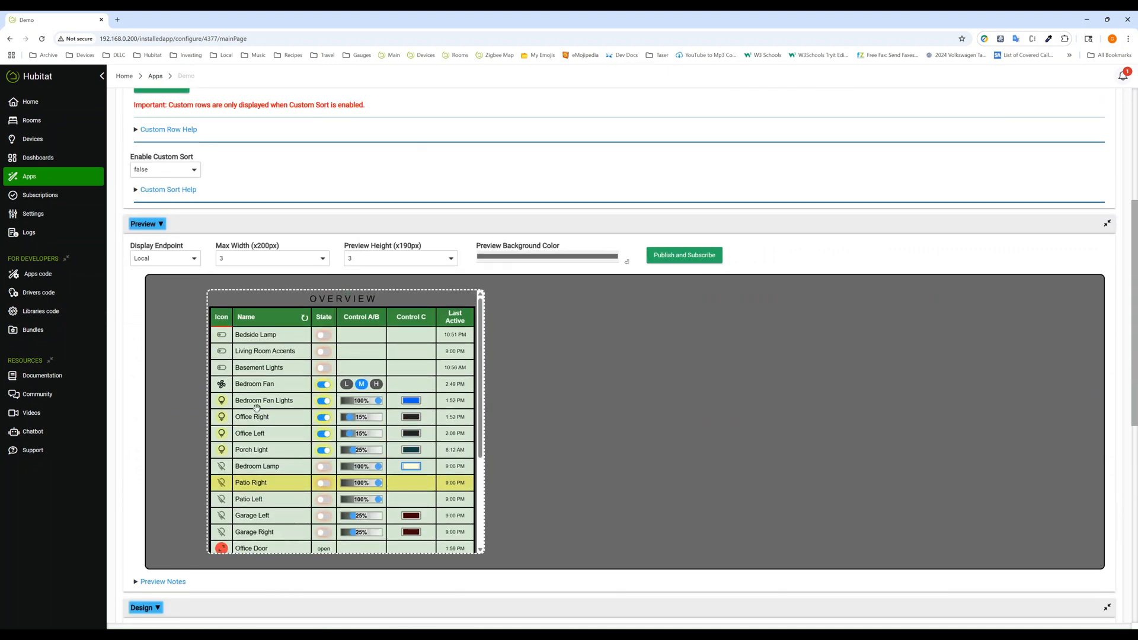
scroll(150, 273, up, 2)
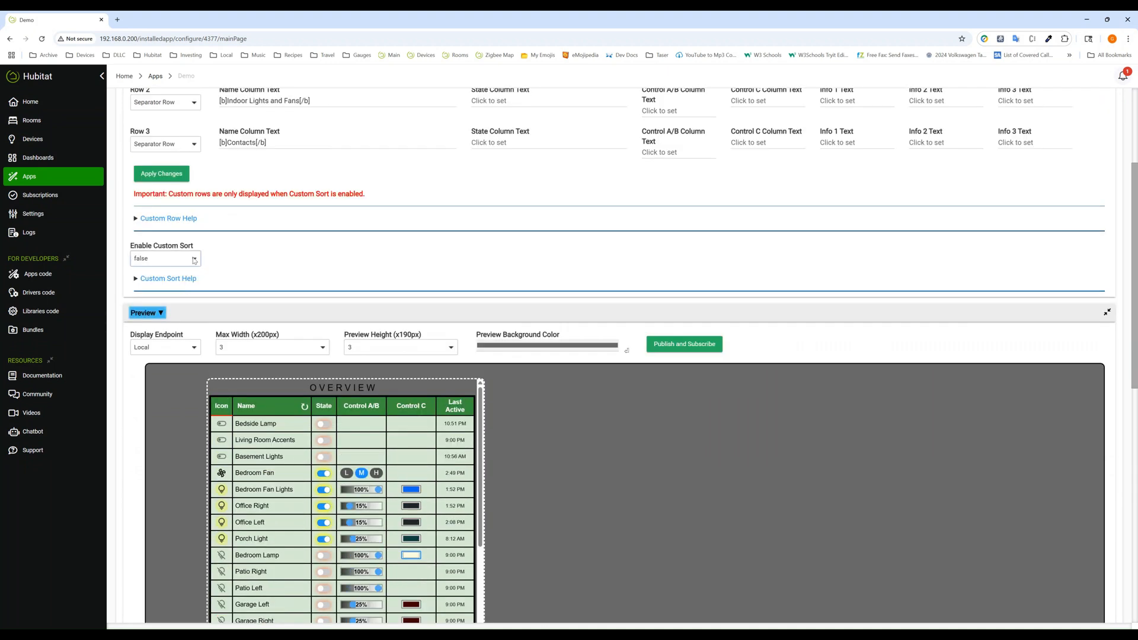
click(188, 262)
click(147, 289)
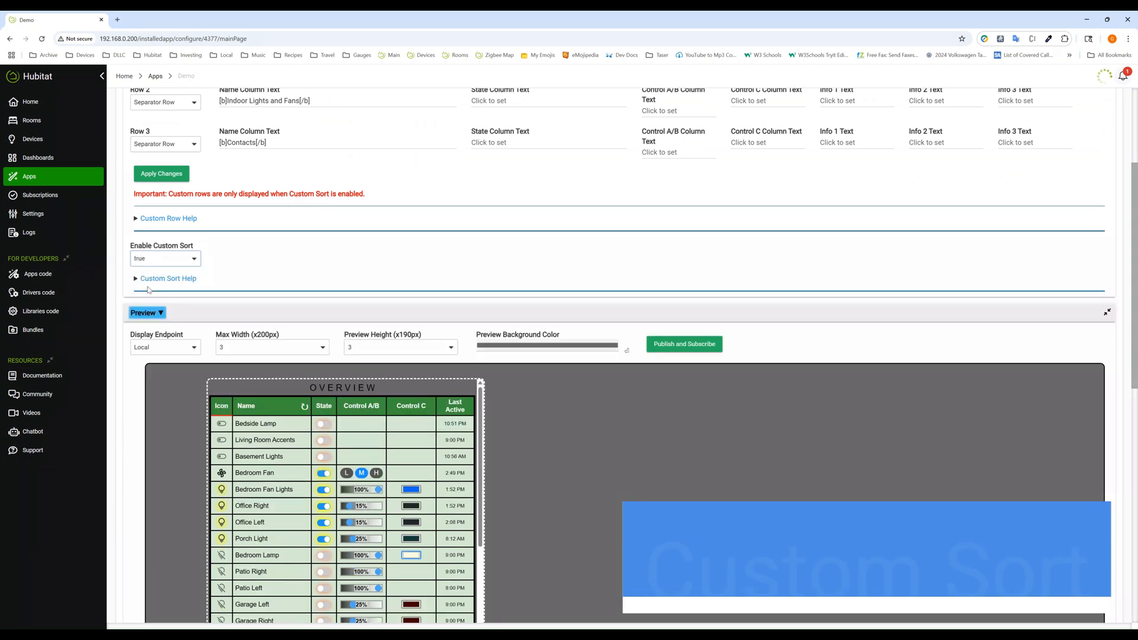
Look for the separator rows in the preview and enable drag-and-drop reordering for the custom sort
scroll(233, 291, down, 4)
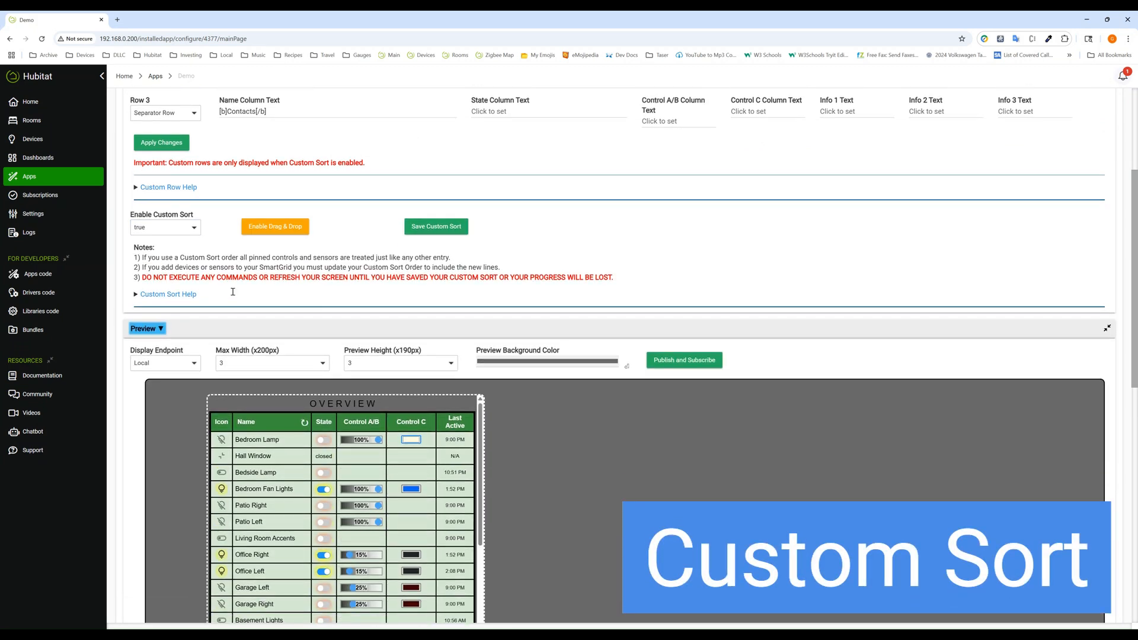
scroll(314, 407, down, 3)
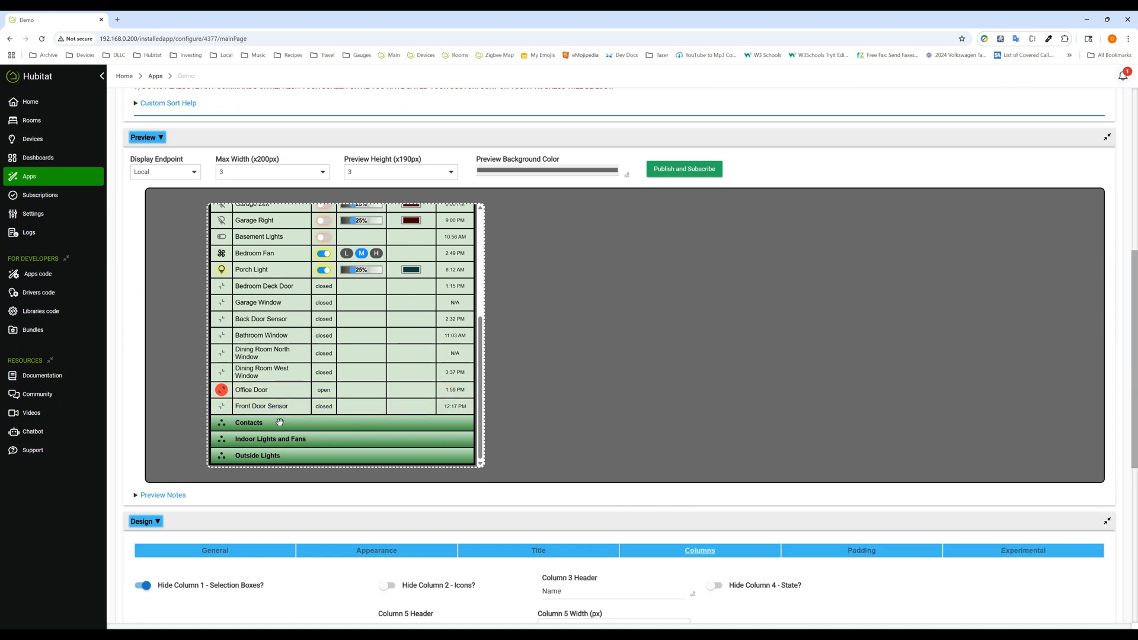
scroll(280, 422, up, 5)
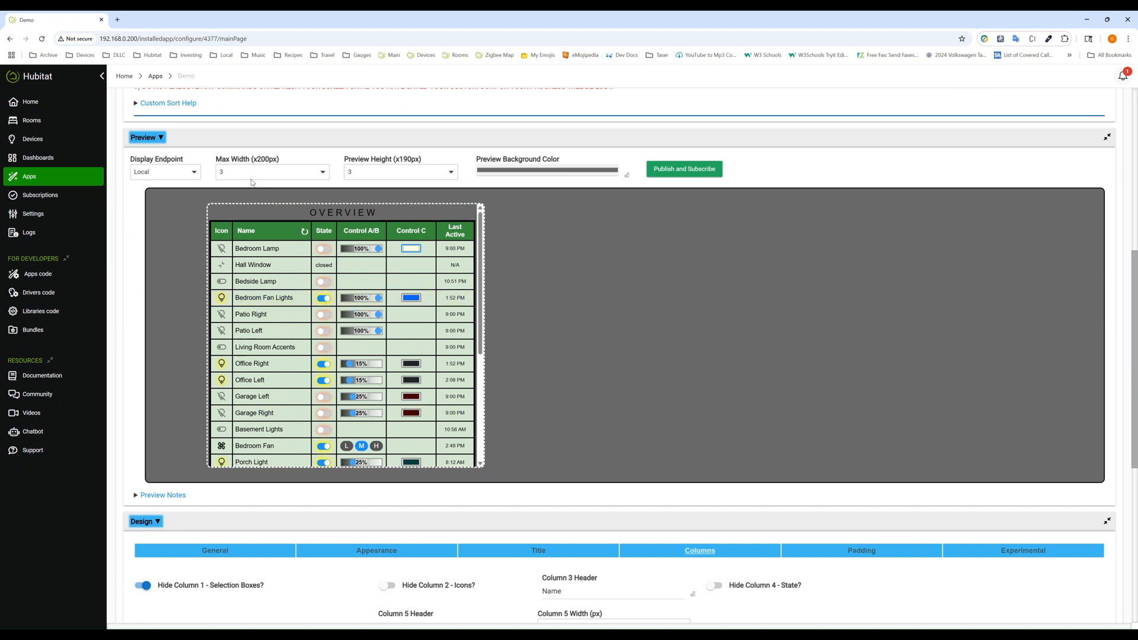
scroll(231, 201, up, 3)
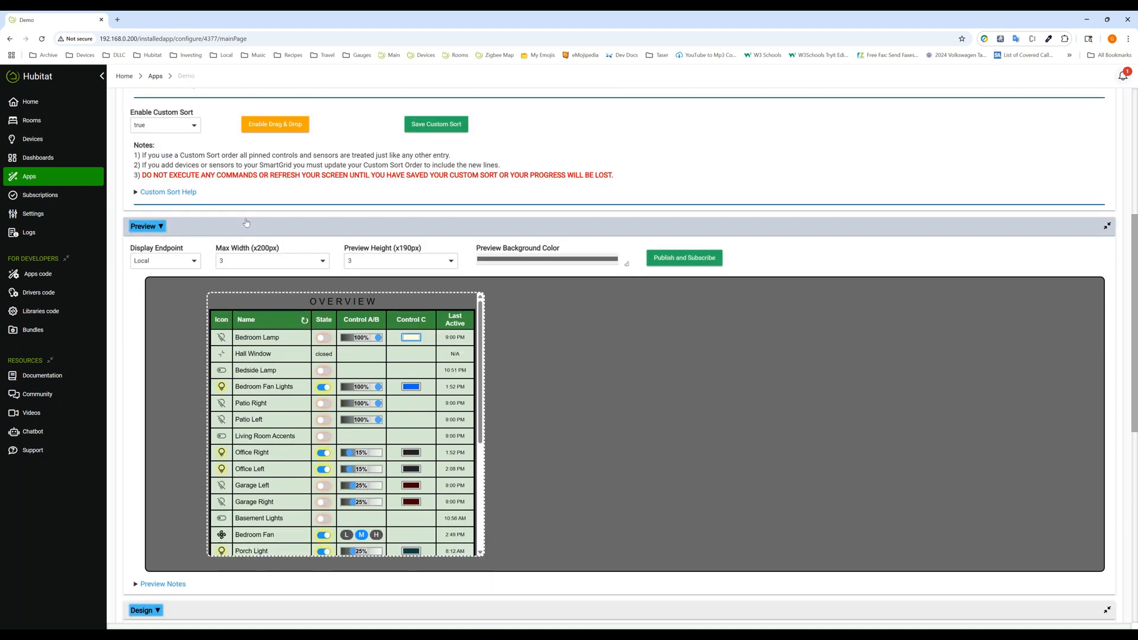
click(277, 126)
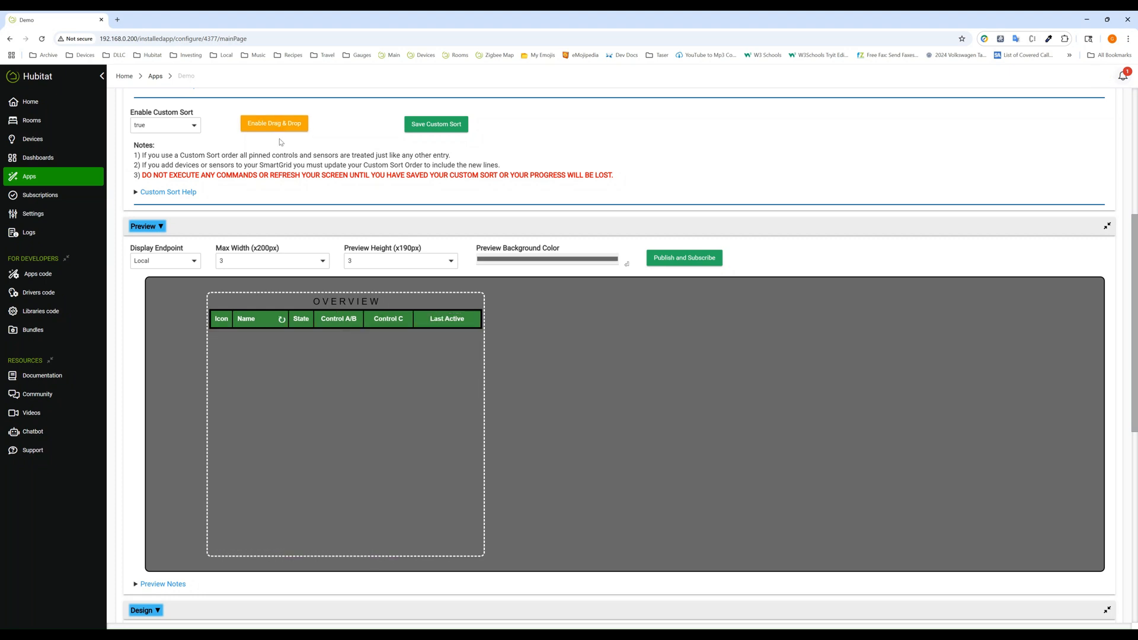
Set the preview height to 5 so the whole grid can be sorted
click(354, 266)
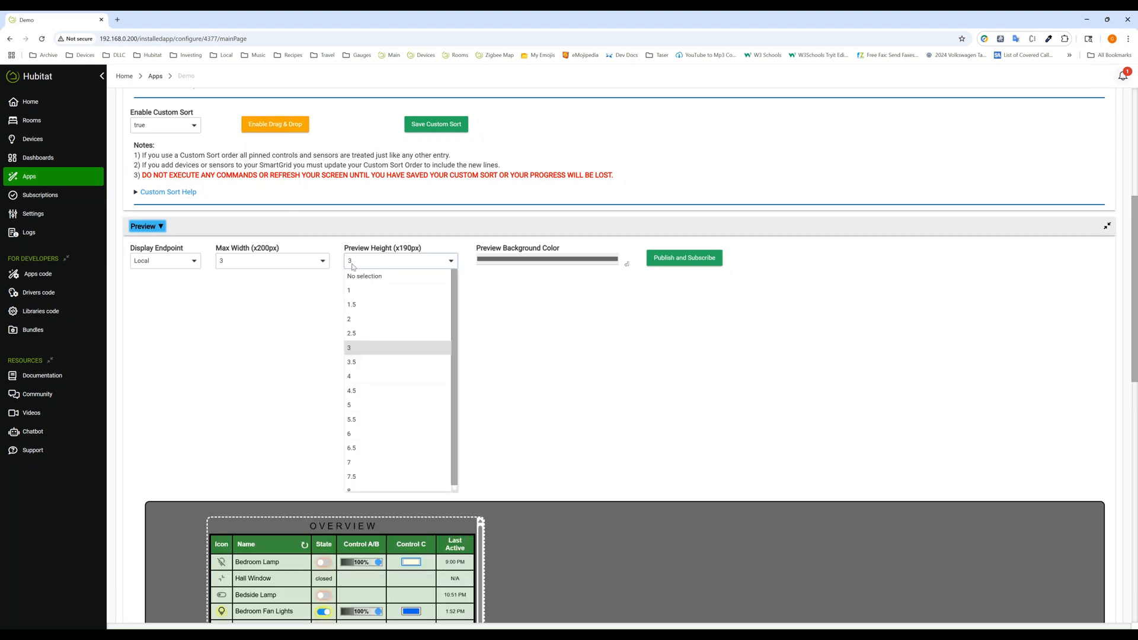
click(355, 406)
scroll(355, 391, down, 2)
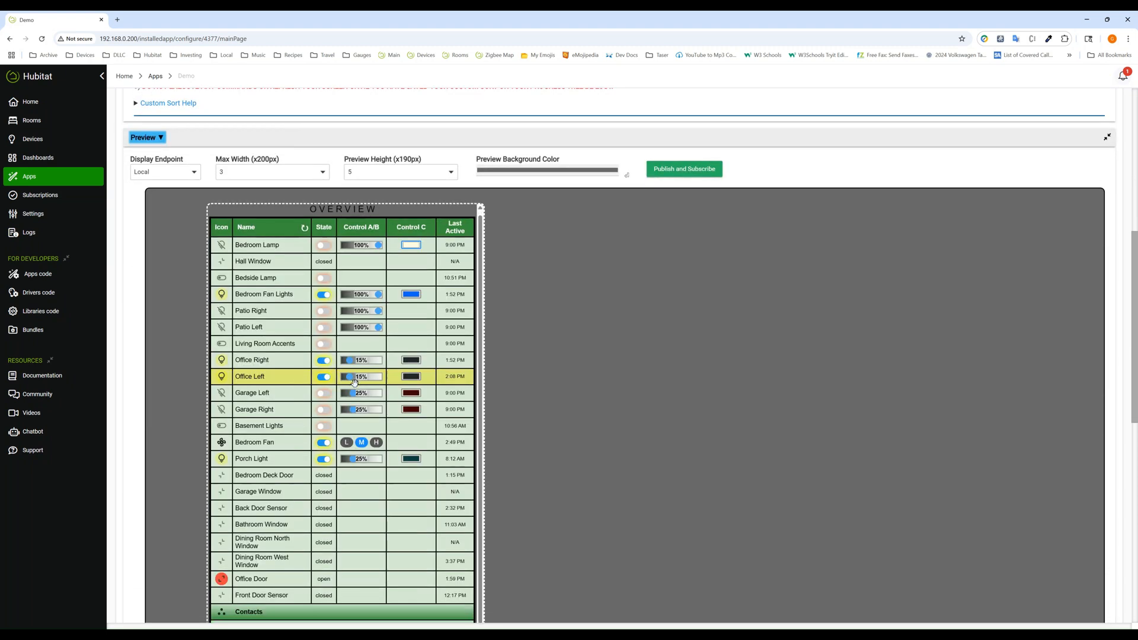
scroll(616, 309, down, 2)
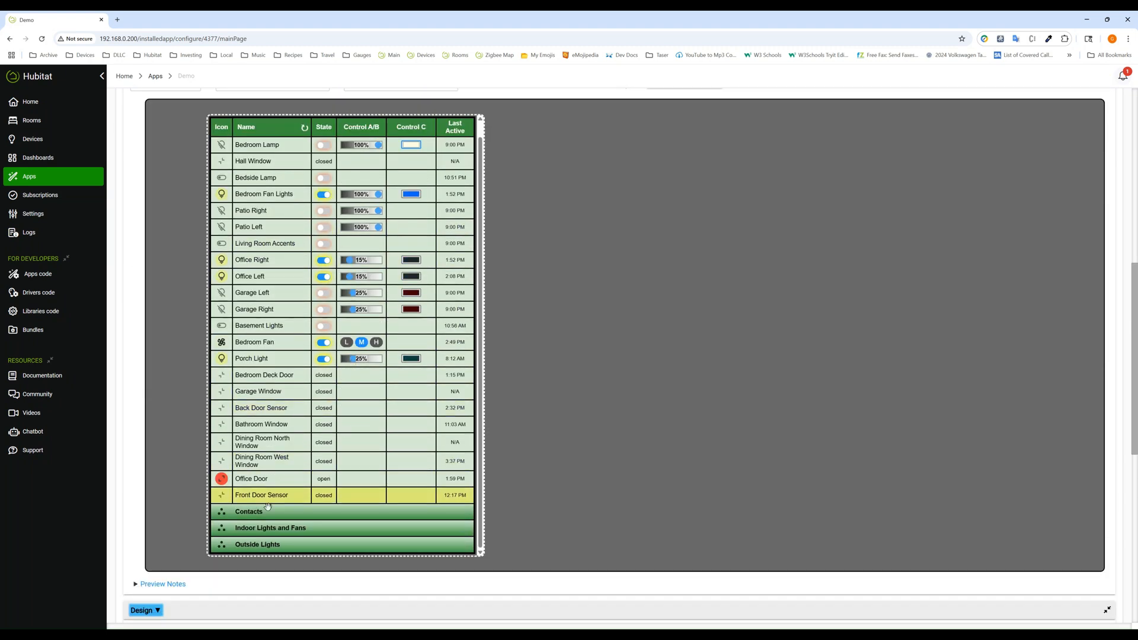
Move the Contacts separator and its sensors first, group the lights and fans under Outside Lights and Indoor Lights and Fans, and review the order
drag(267, 506, 247, 144)
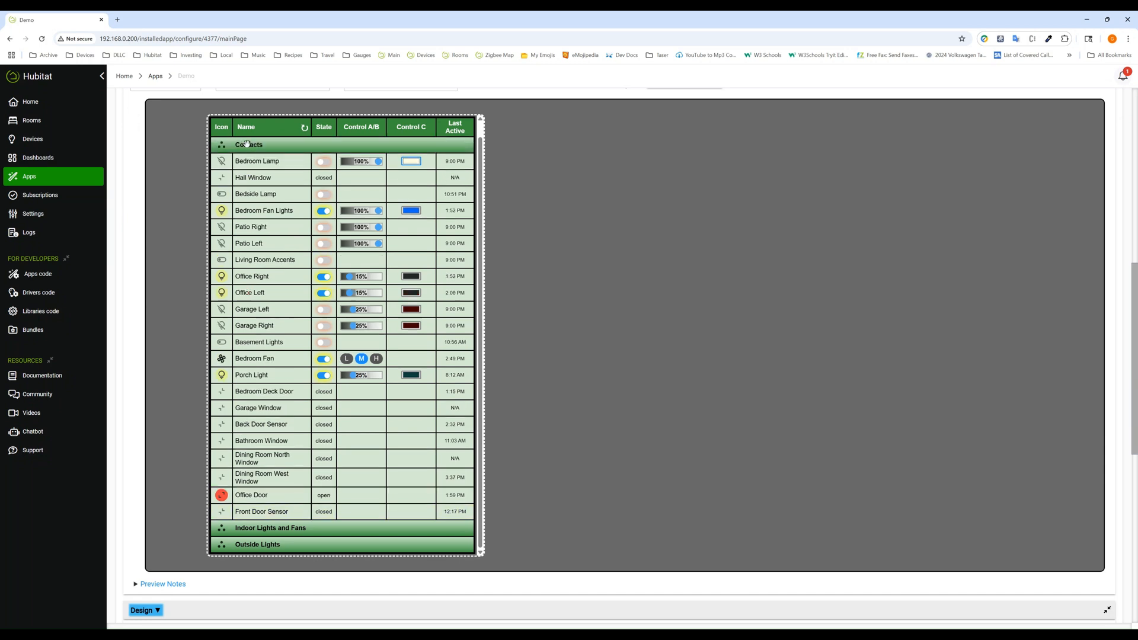
drag(246, 391, 261, 161)
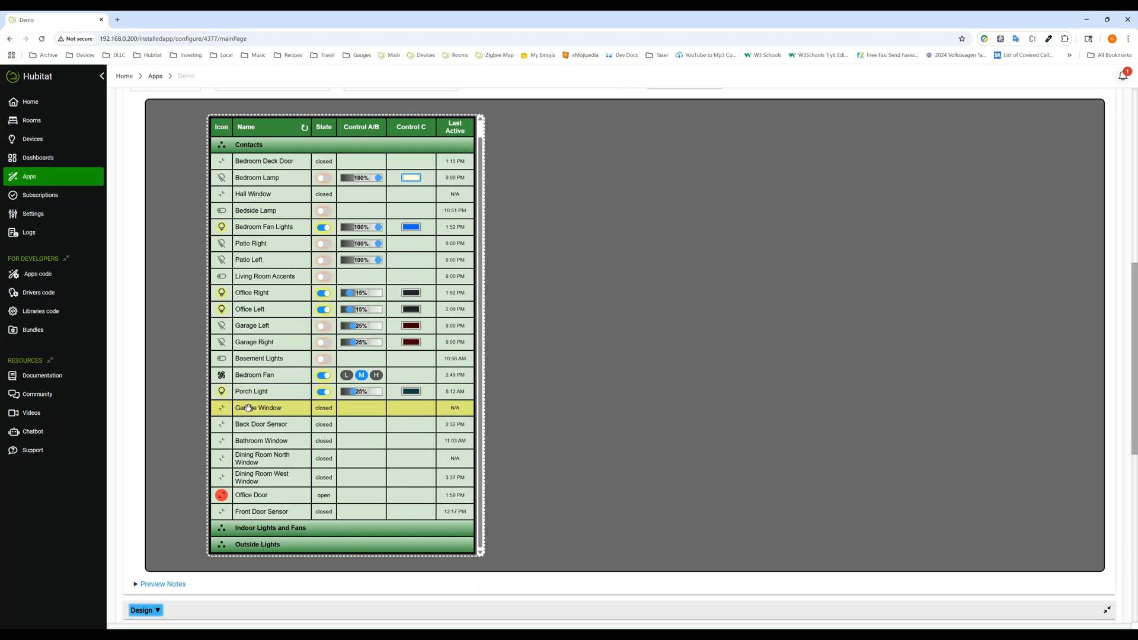
drag(249, 424, 258, 171)
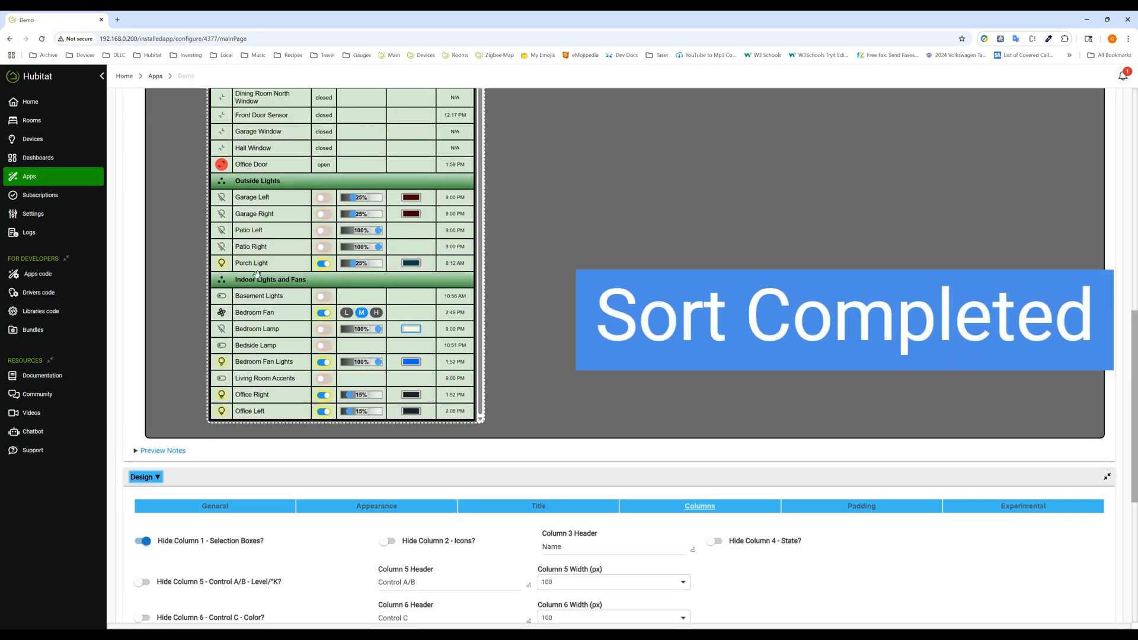
scroll(264, 309, down, 2)
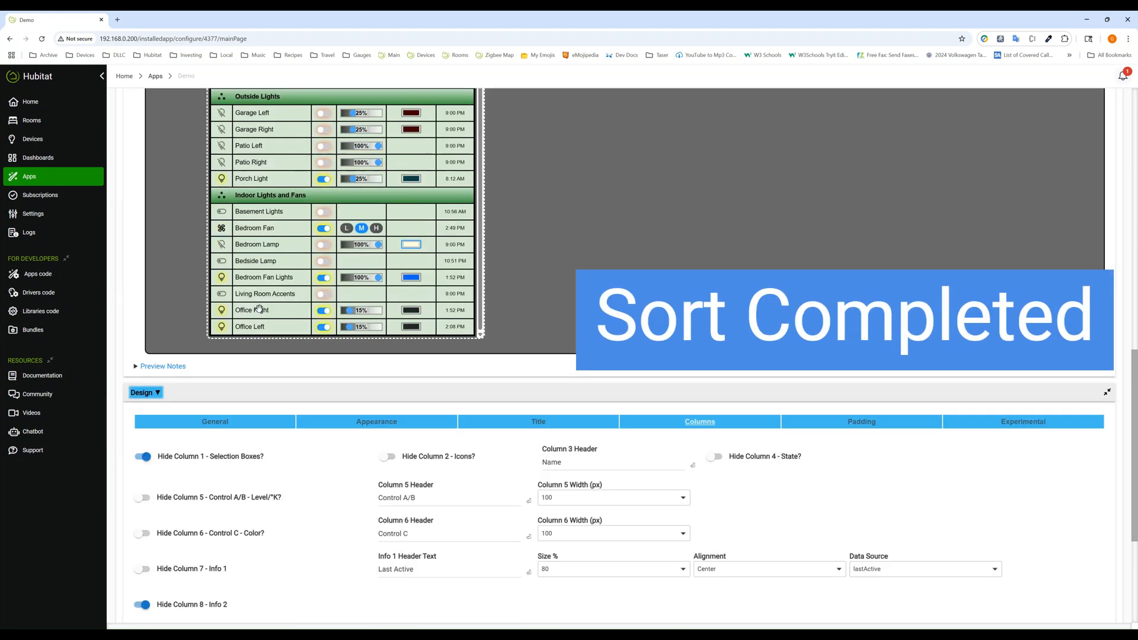
scroll(259, 309, up, 3)
scroll(273, 234, up, 1)
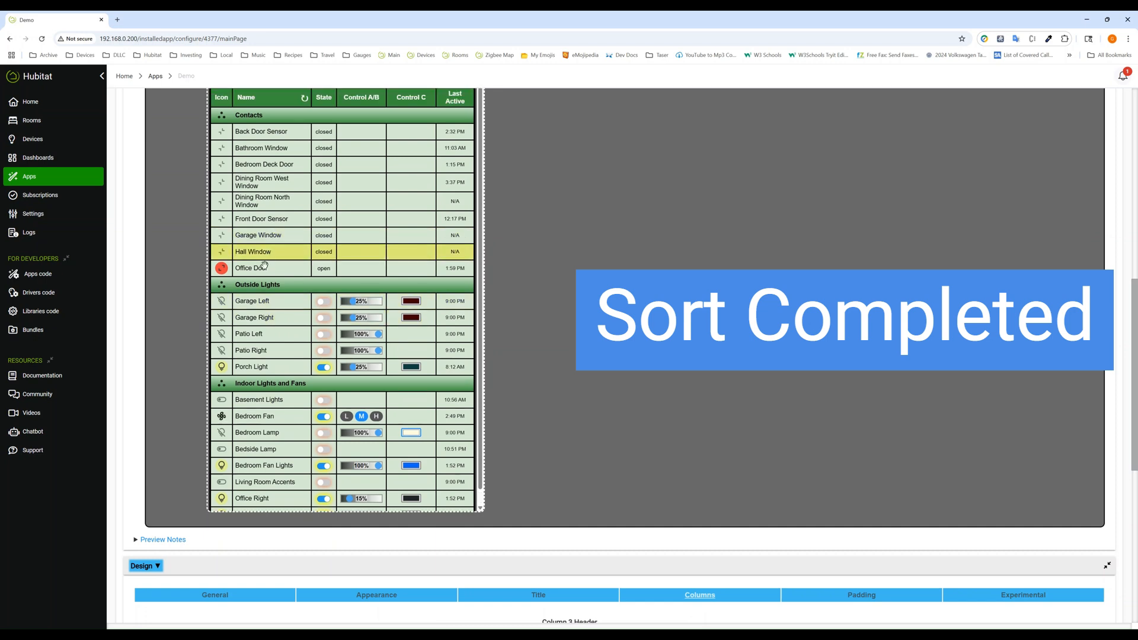
Save the custom sort order and review the grouped rows in the preview
scroll(413, 253, up, 4)
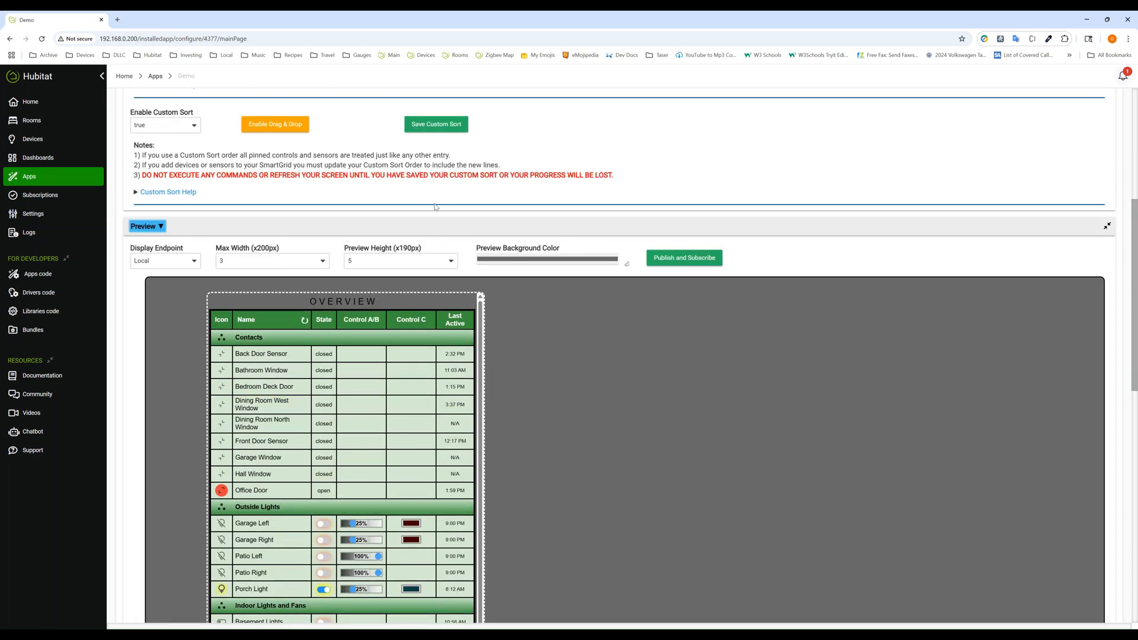
click(436, 125)
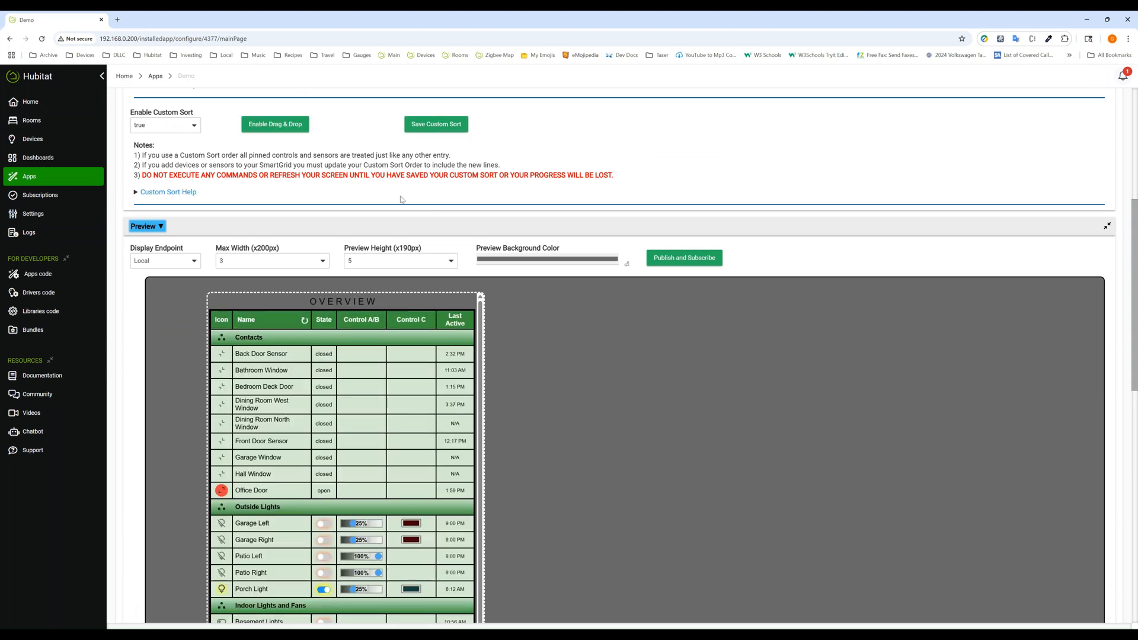
scroll(474, 326, down, 2)
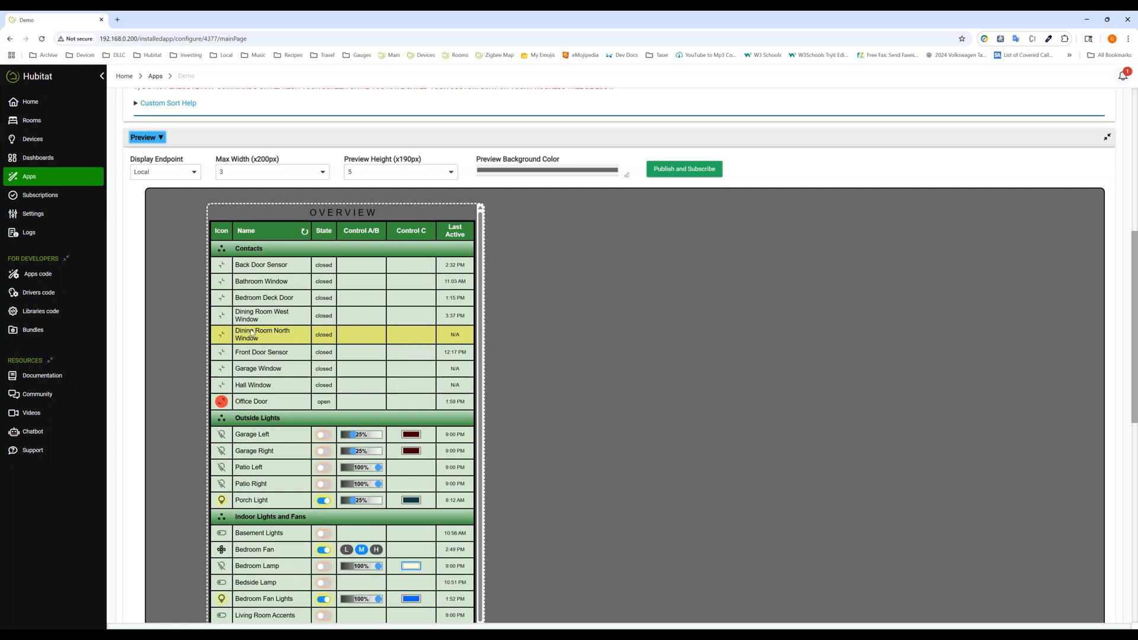
scroll(259, 348, down, 1)
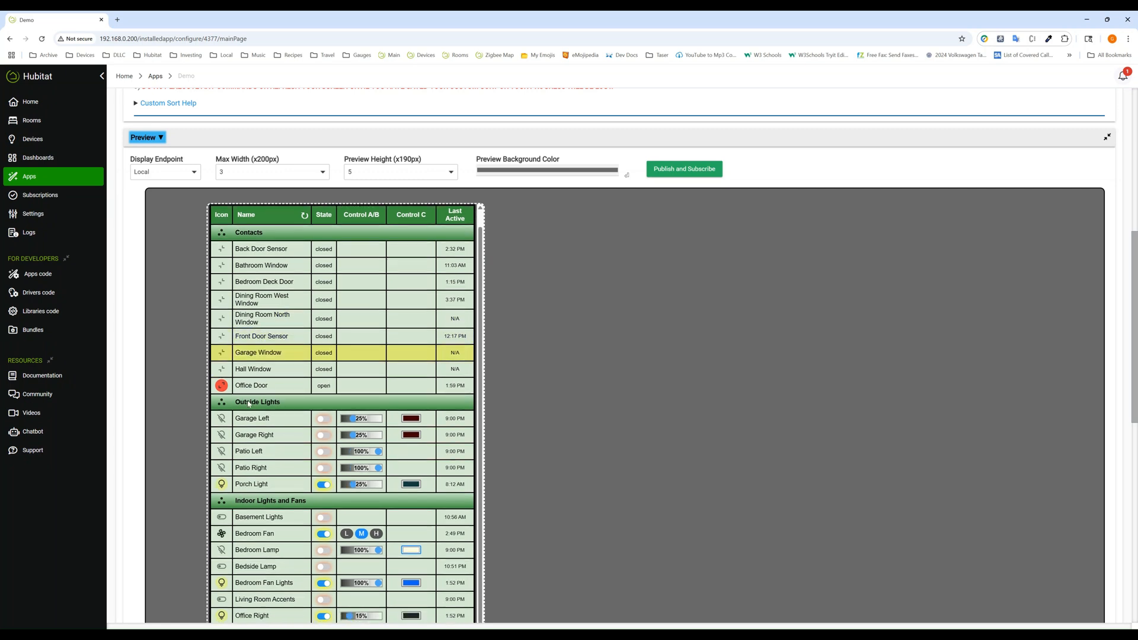
scroll(571, 272, down, 2)
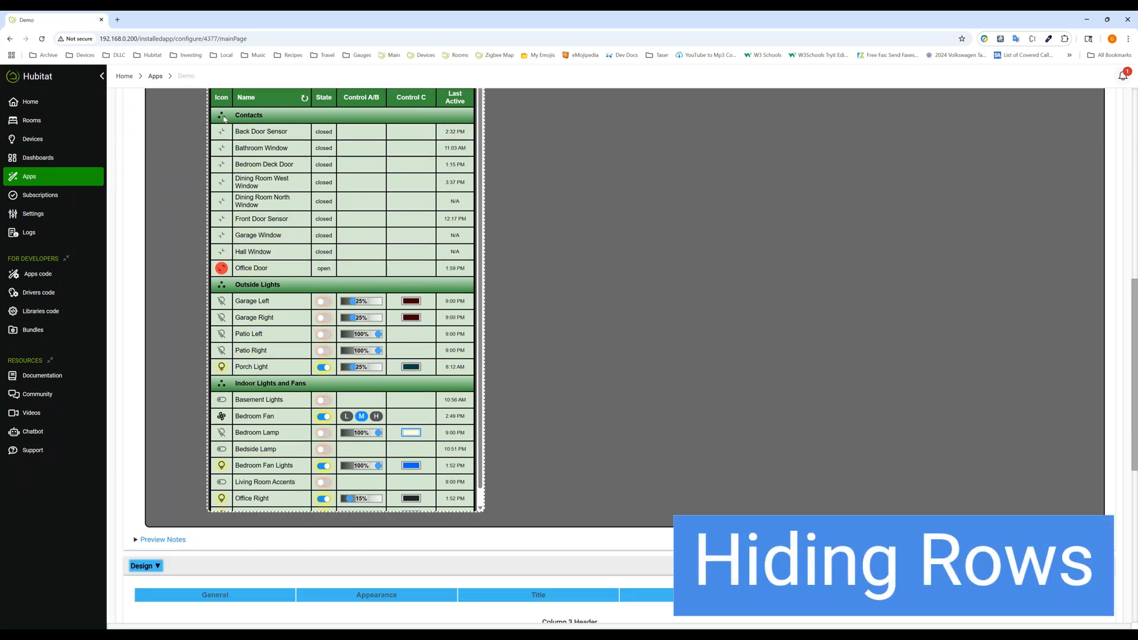
Hide the rows under the Contacts separator in the preview, and show them again
click(223, 117)
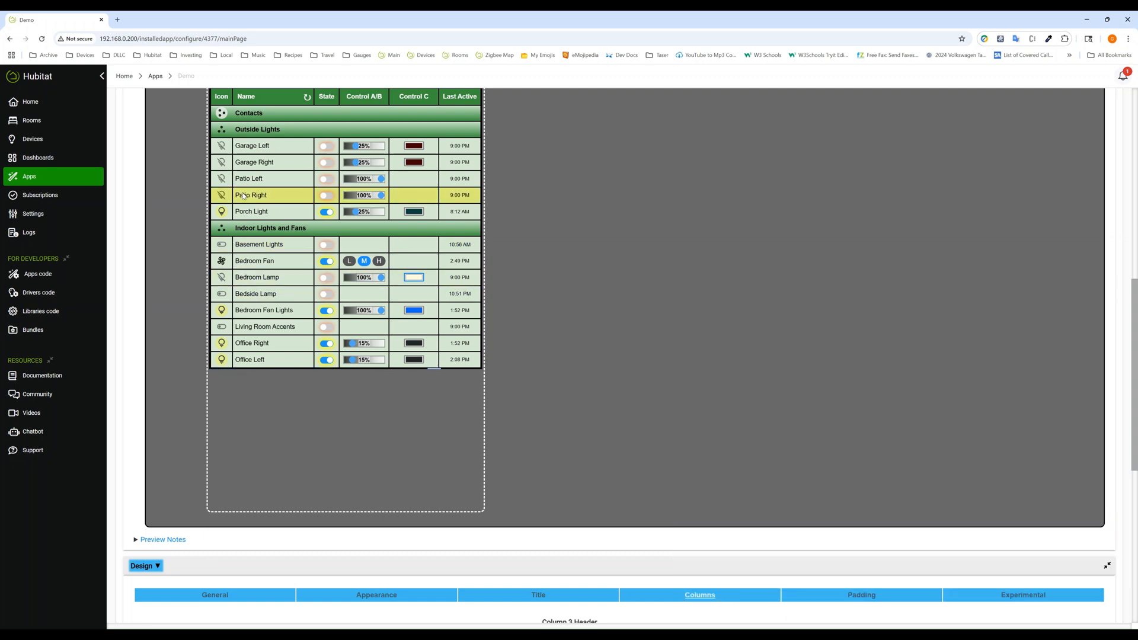
click(222, 114)
Limit the displayed contacts to open ones in the grid's settings, and publish and subscribe the grid
scroll(171, 202, up, 1)
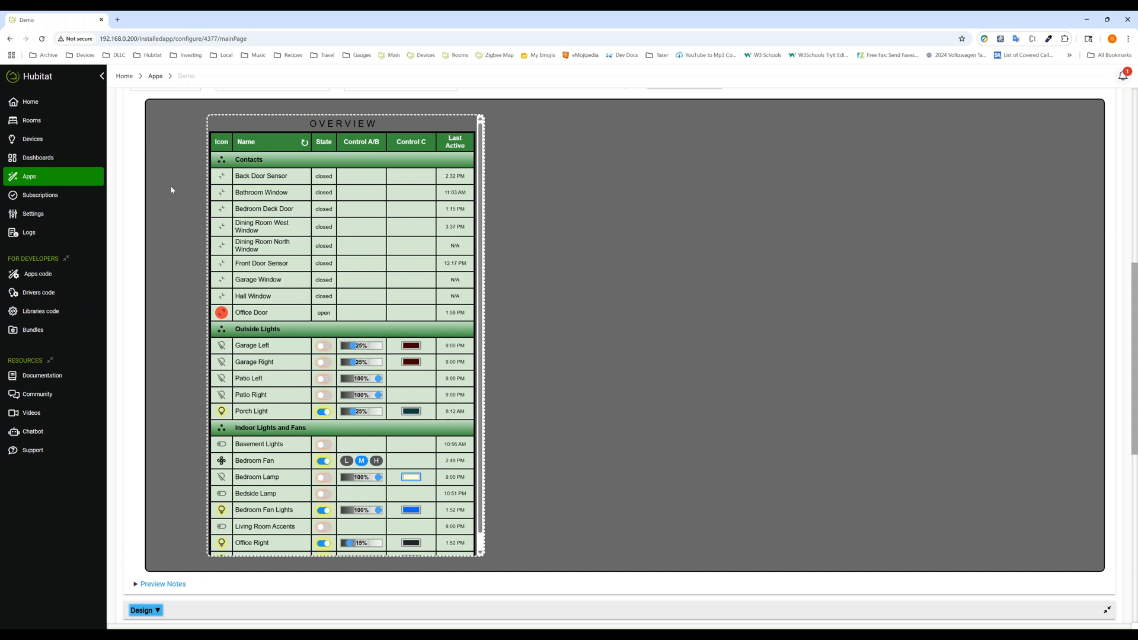
click(246, 144)
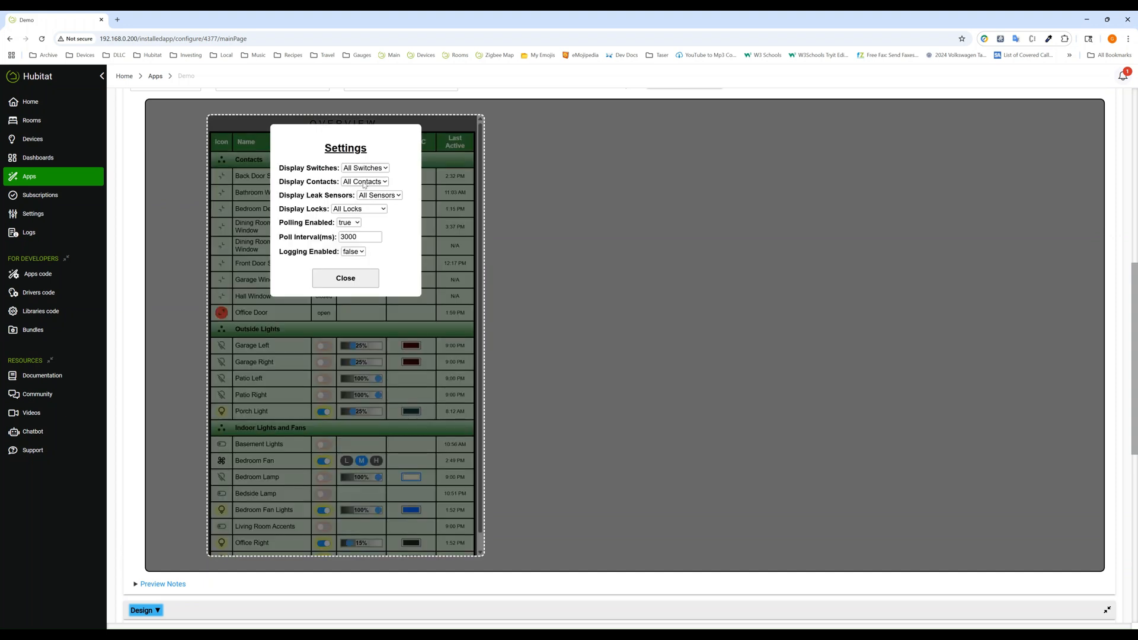
click(341, 278)
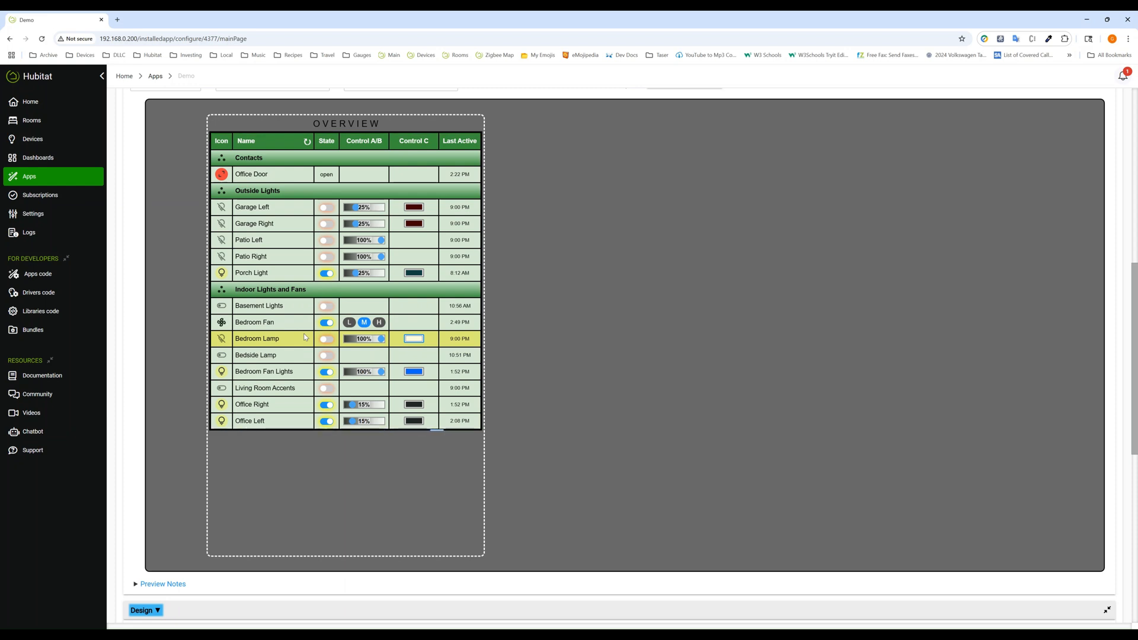
scroll(566, 307, up, 2)
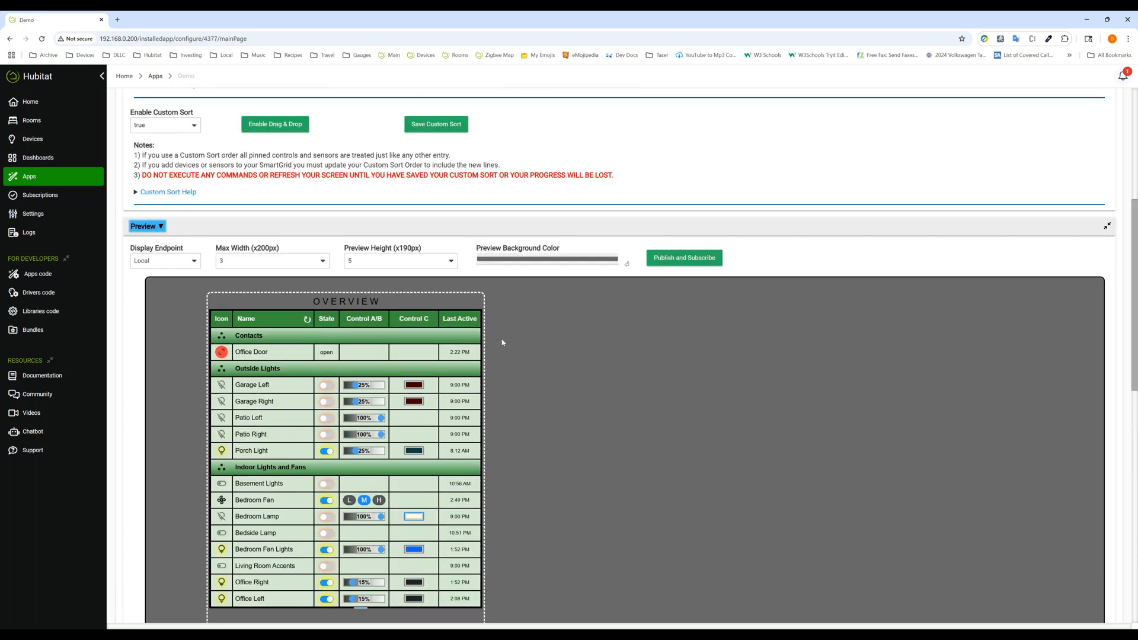
scroll(502, 353, down, 1)
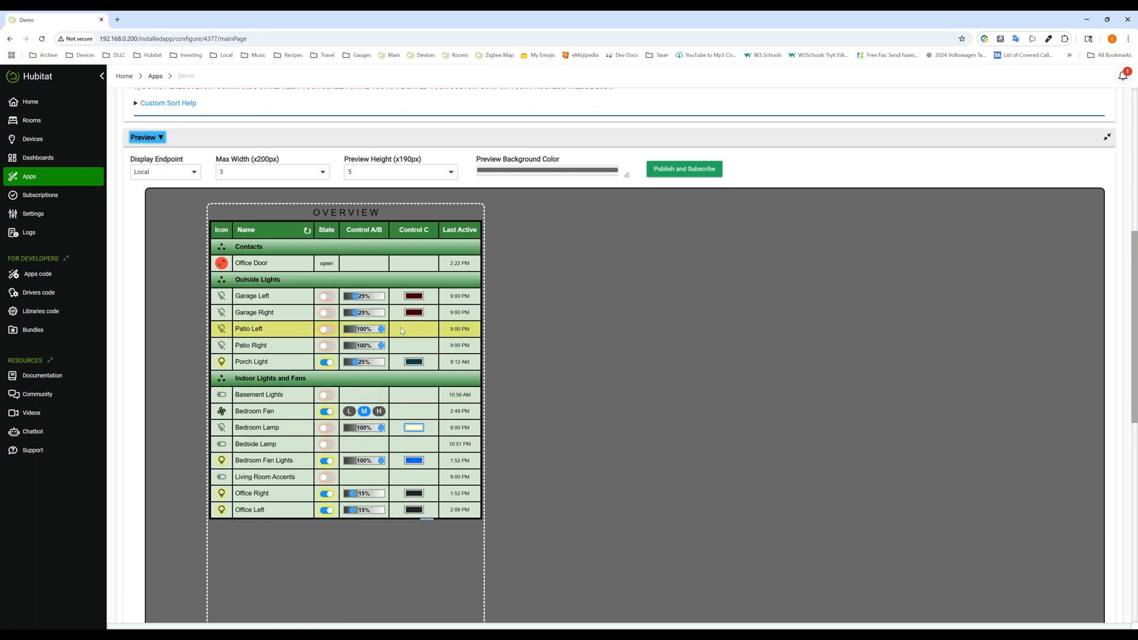
click(685, 170)
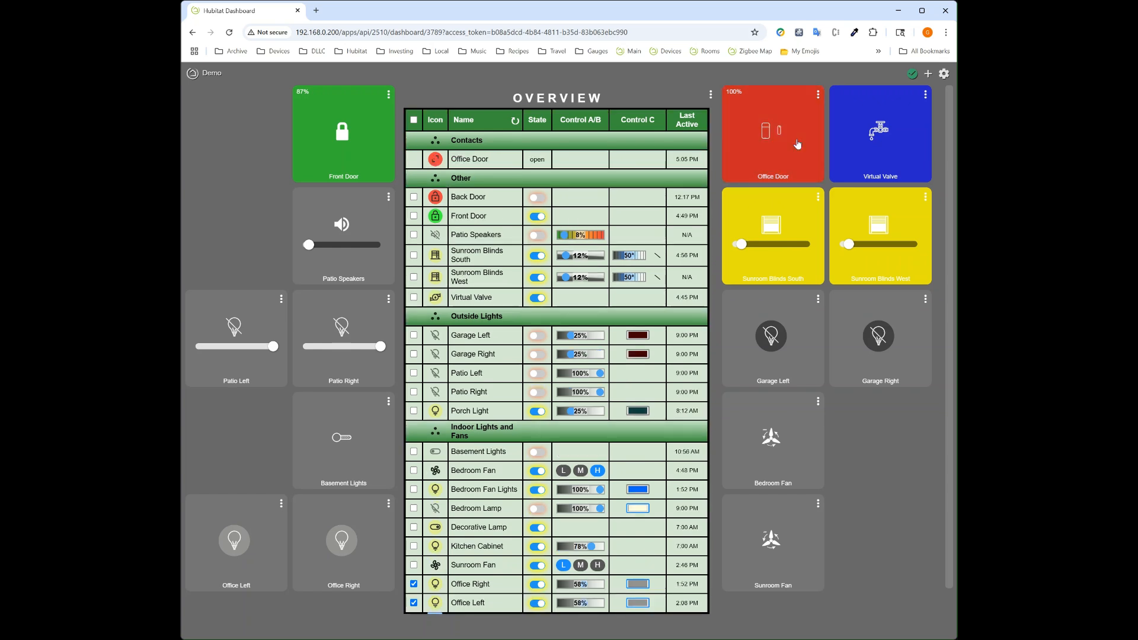
Unlock the Front Door from its dashboard tile, and lock it again from the SmartGrid
click(360, 131)
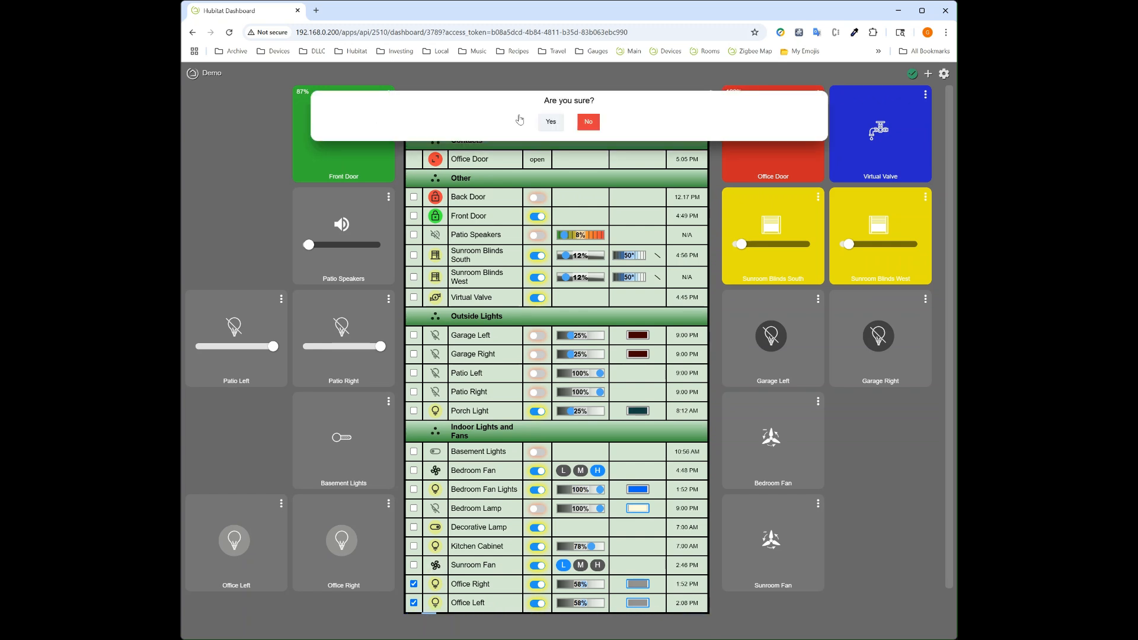
click(551, 123)
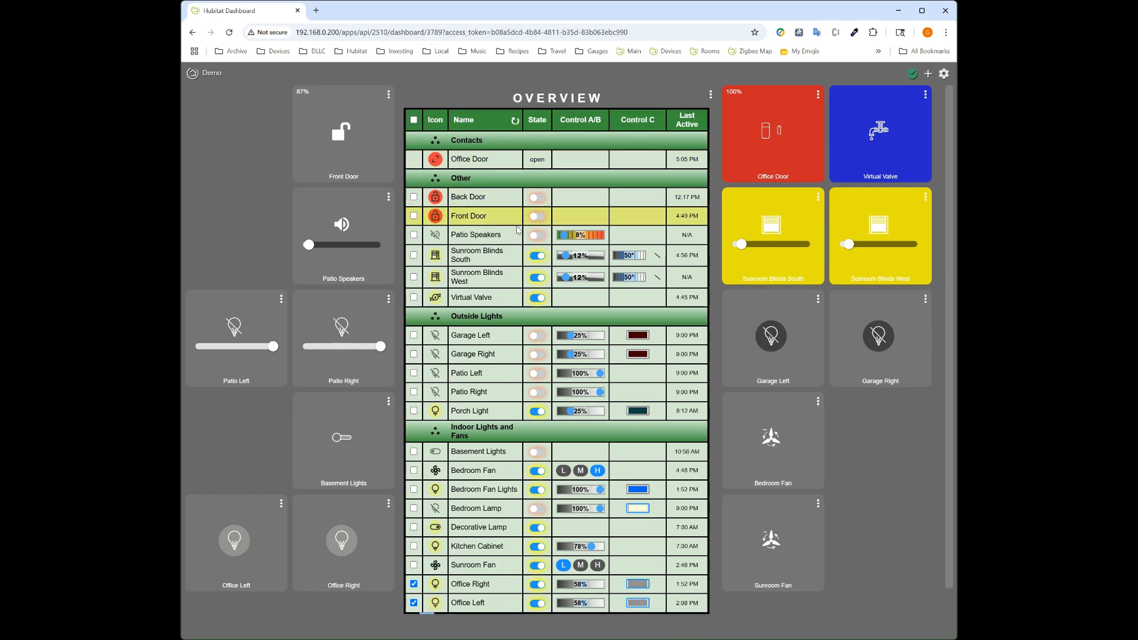
click(538, 216)
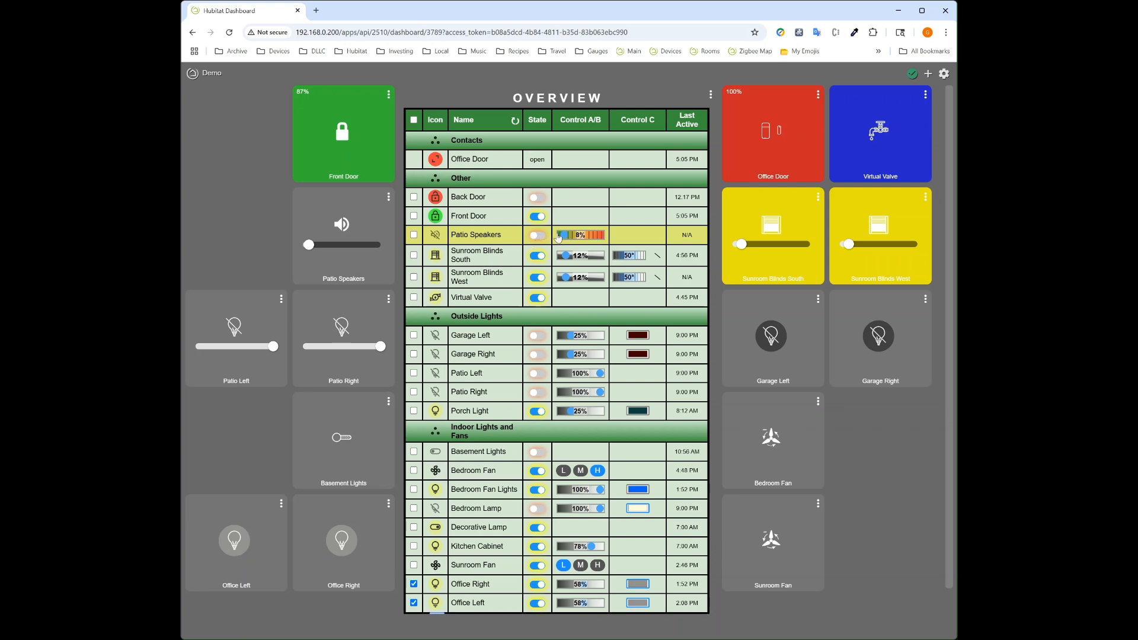
Set the Patio Speakers volume to 90% in the grid and switch the speakers on
click(579, 240)
click(595, 240)
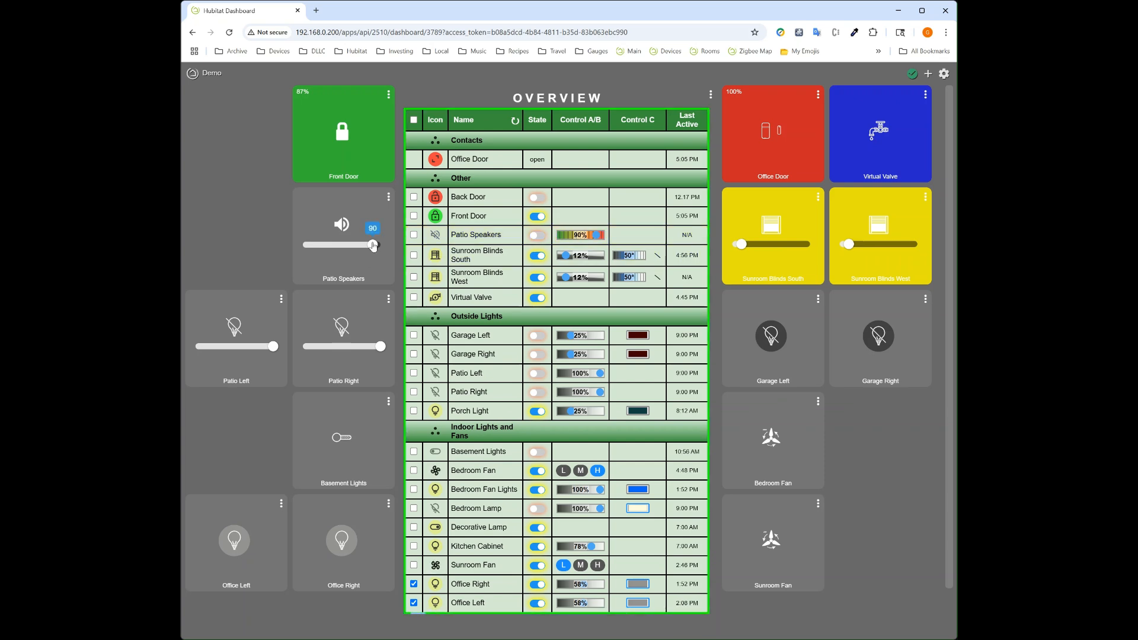
click(537, 236)
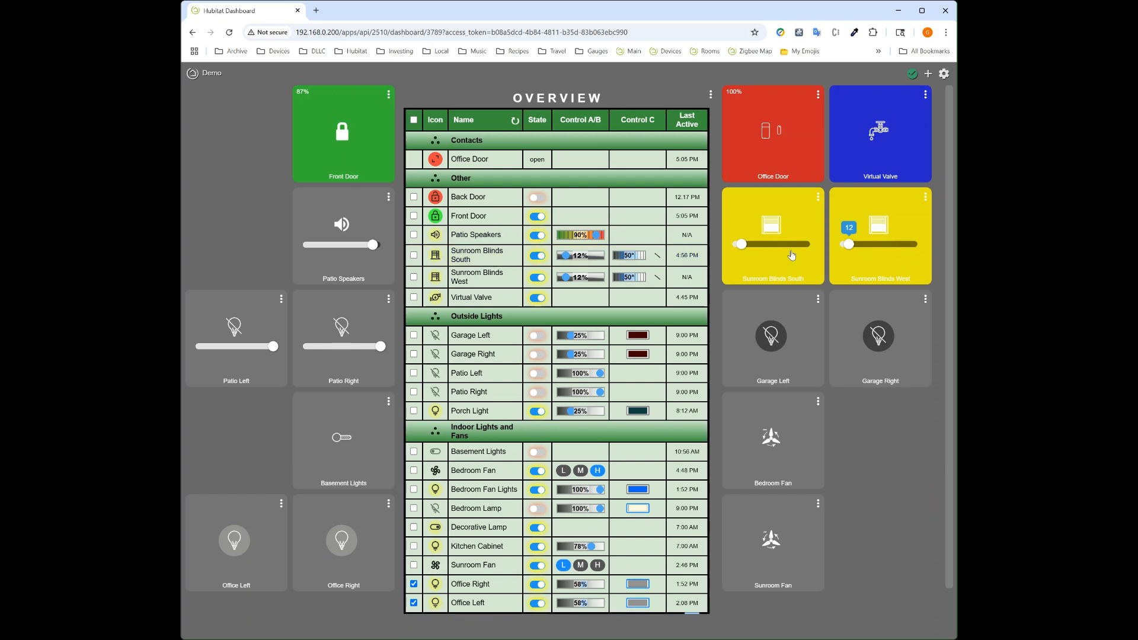
Select Sunroom Blinds South and West together, and set their position to 100% and tilt to 0°
mouse_move(740, 246)
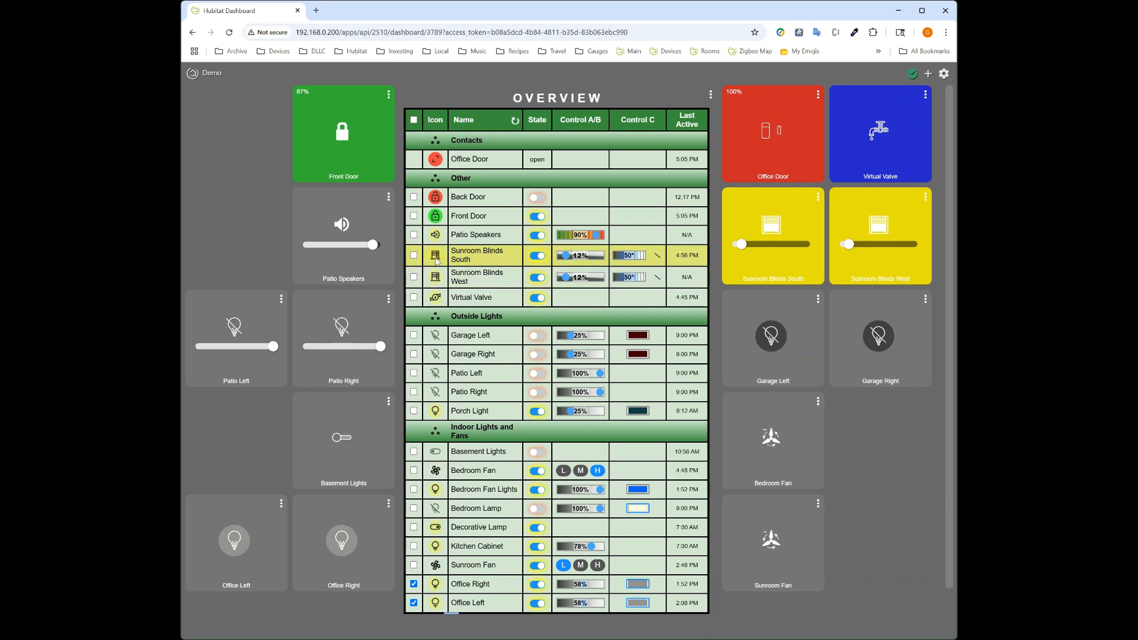
click(413, 256)
click(413, 277)
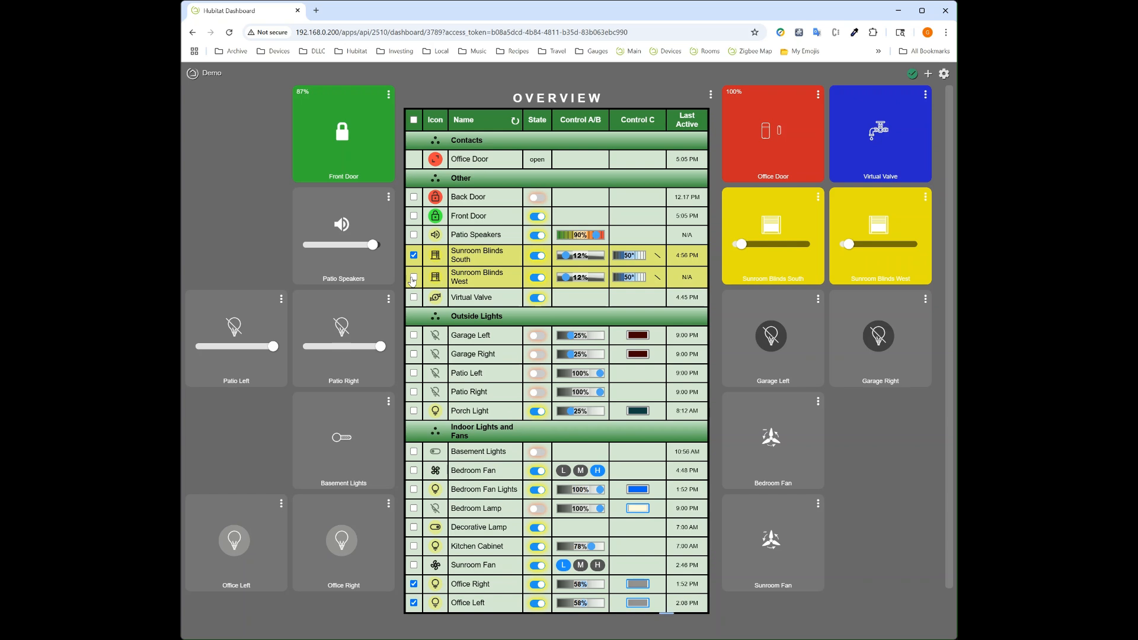
drag(566, 277, 615, 280)
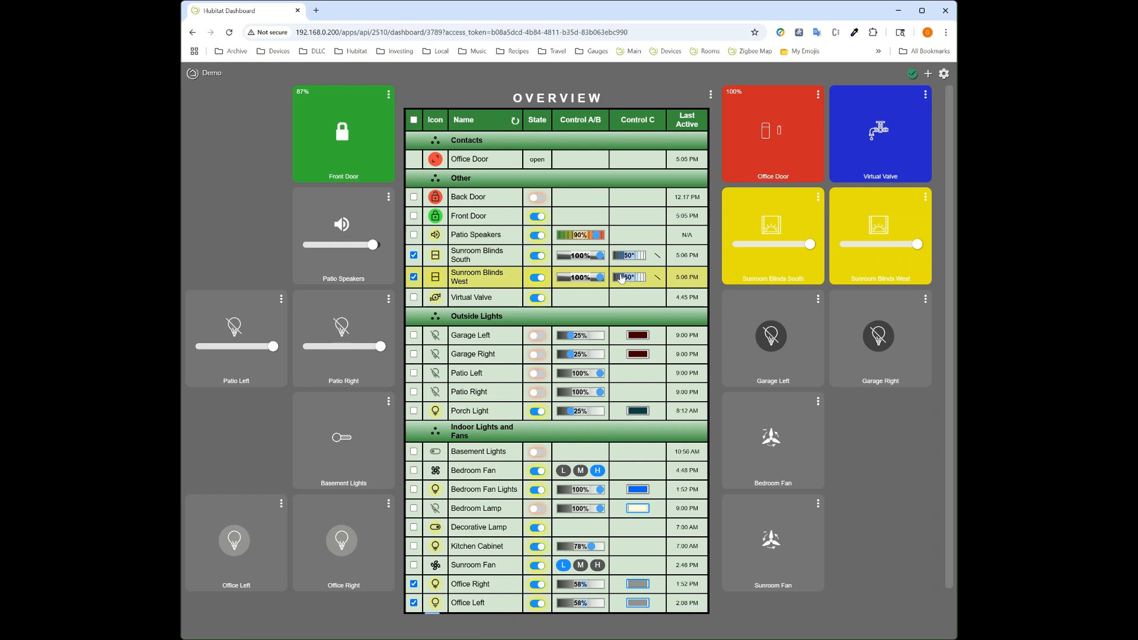
drag(628, 282, 599, 286)
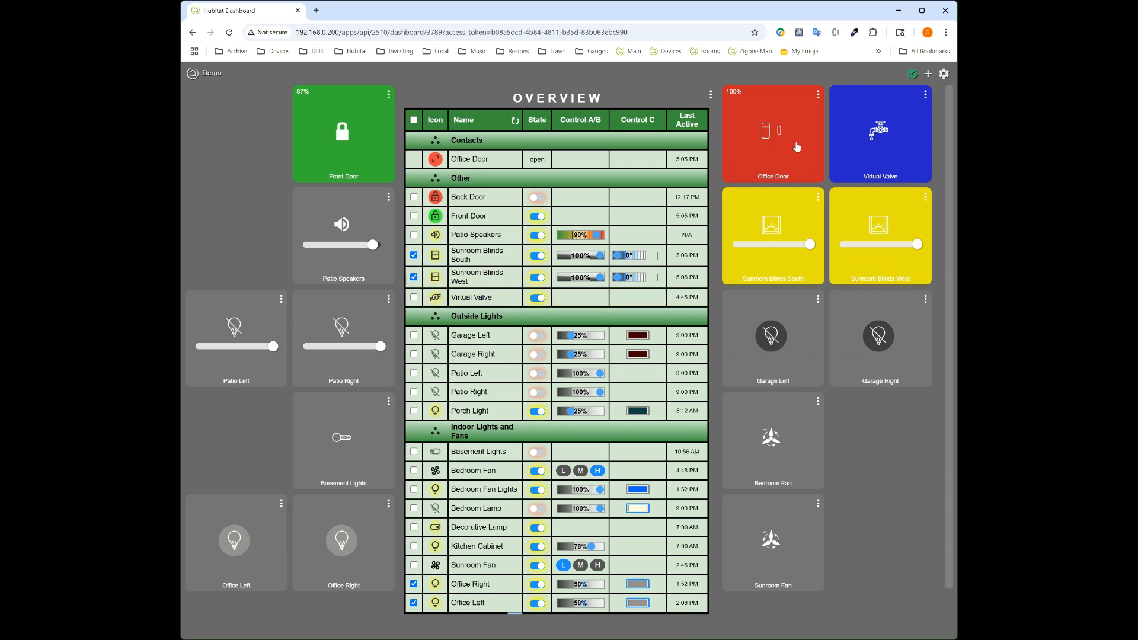
Close the Virtual Valve from its dashboard tile and deselect both sunroom blinds in the grid
click(879, 135)
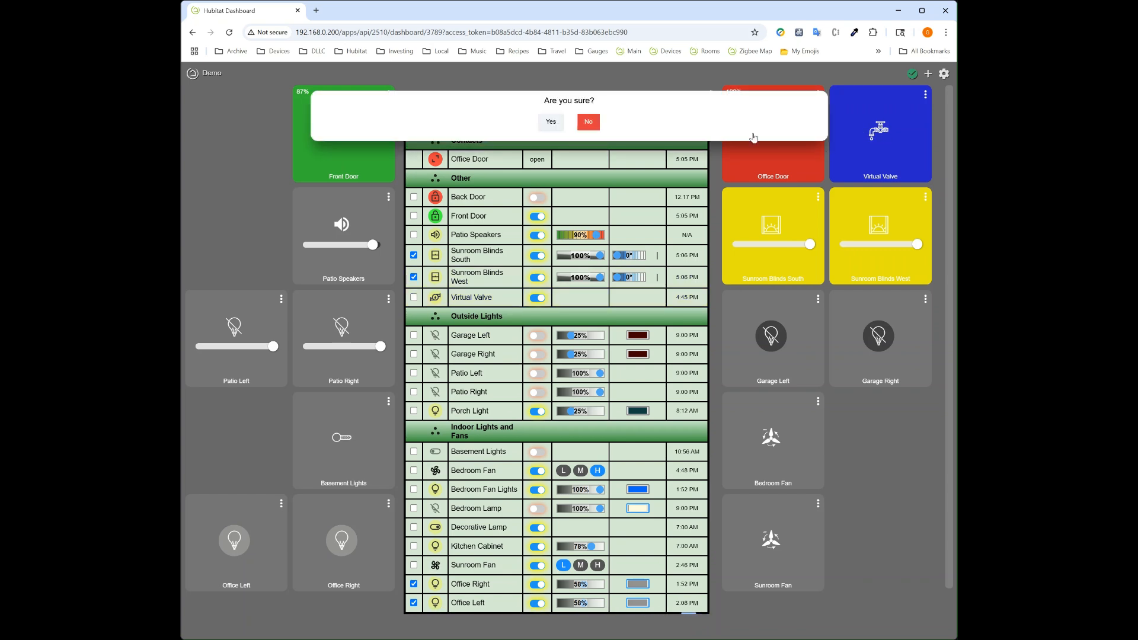
click(554, 122)
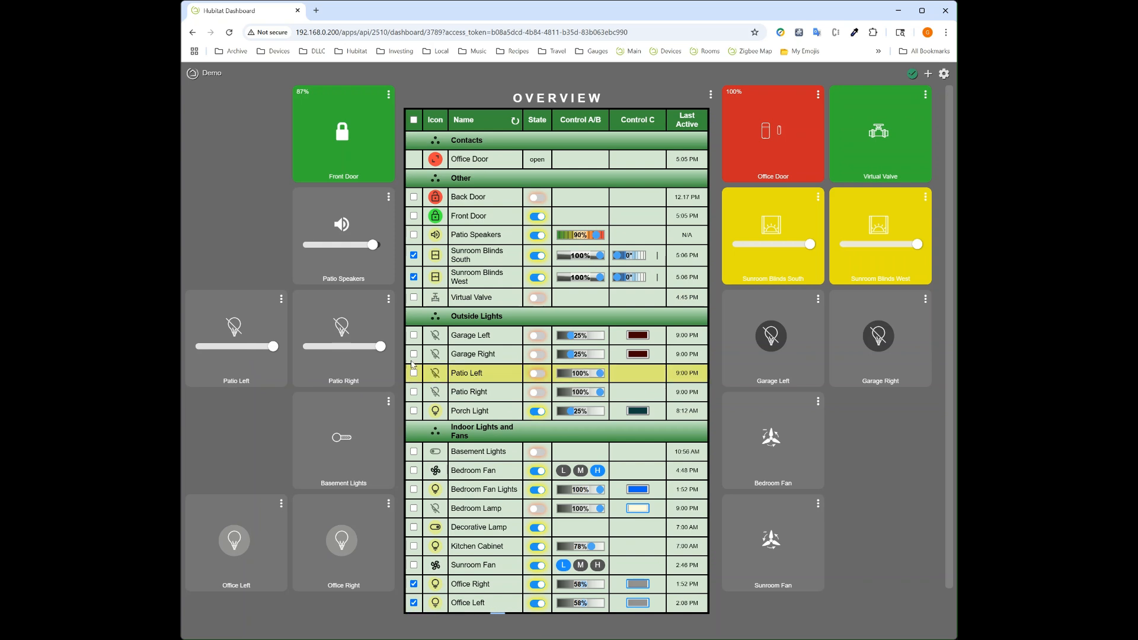
click(413, 255)
click(413, 276)
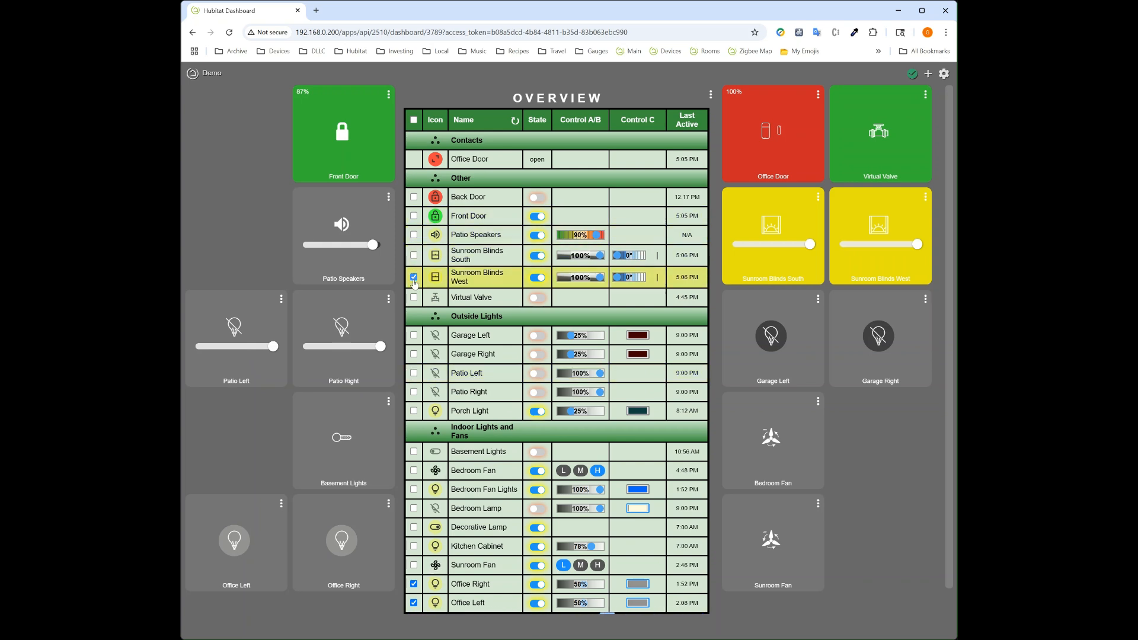
Select Patio Left and Patio Right together, turn them on and dim them to 30%
click(413, 374)
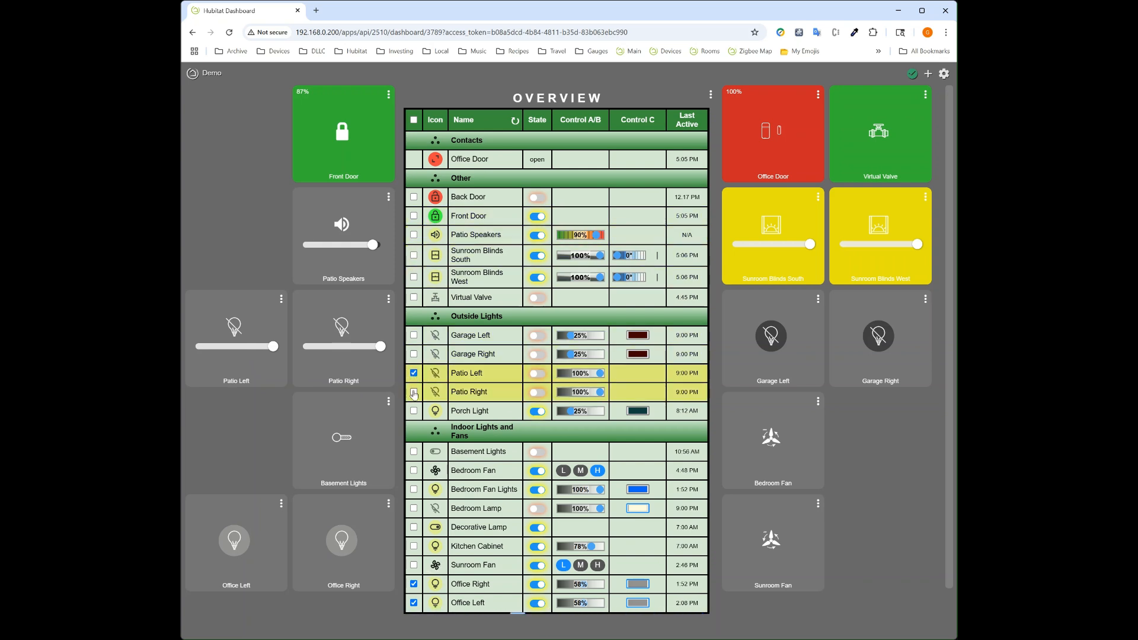
click(413, 392)
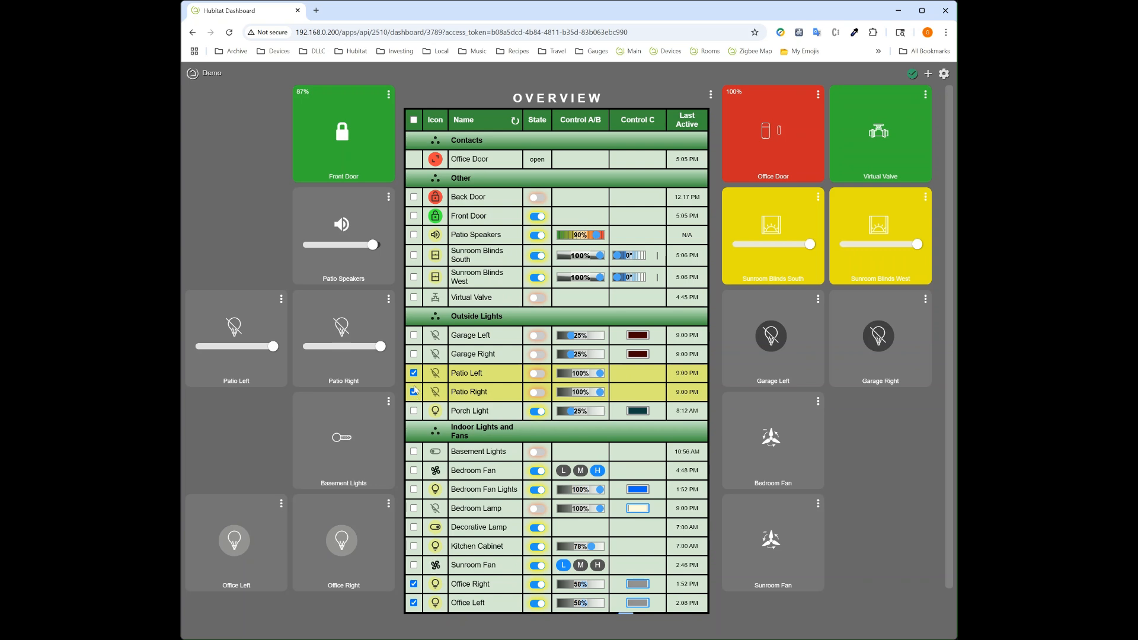
click(538, 374)
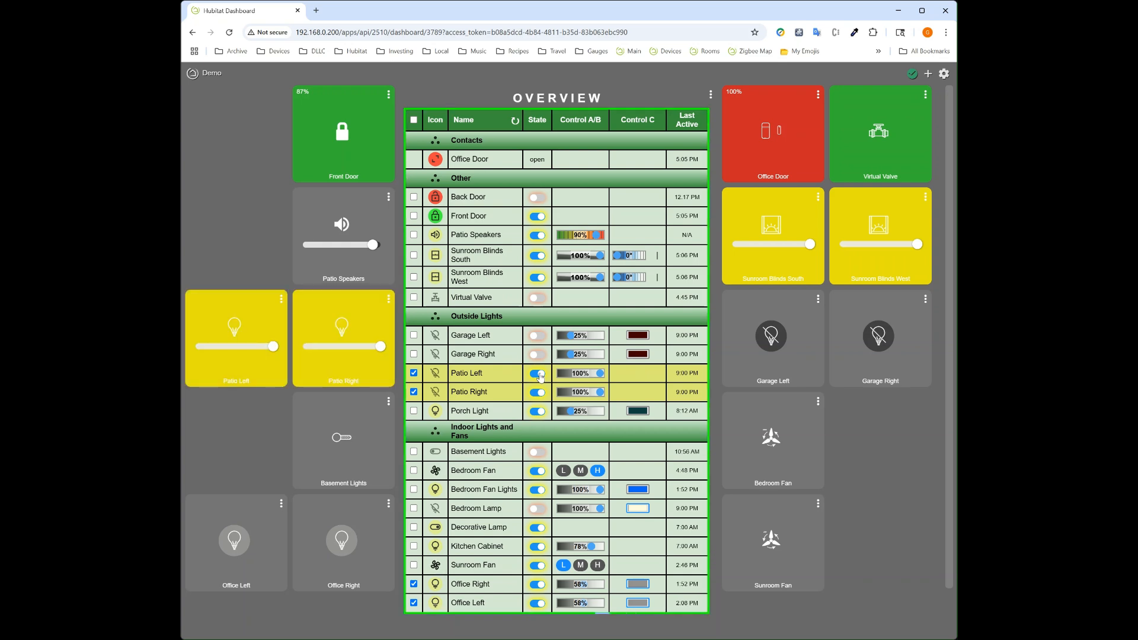
drag(600, 375, 573, 377)
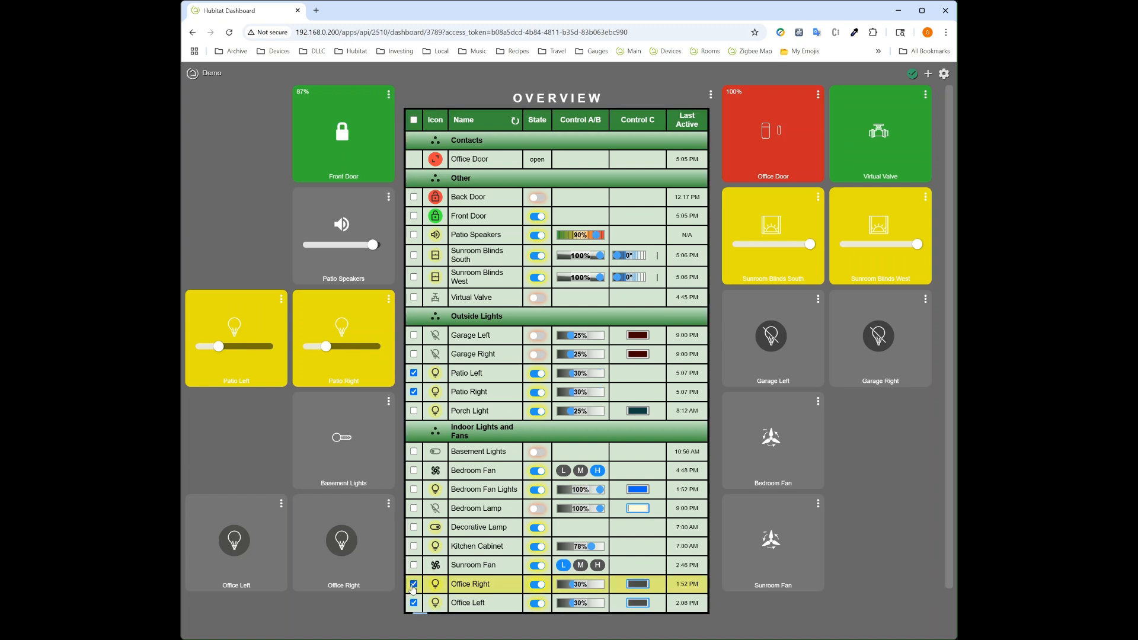
Deselect Office Right and Office Left, and set the two selected patio lights to 87%
click(413, 584)
click(413, 603)
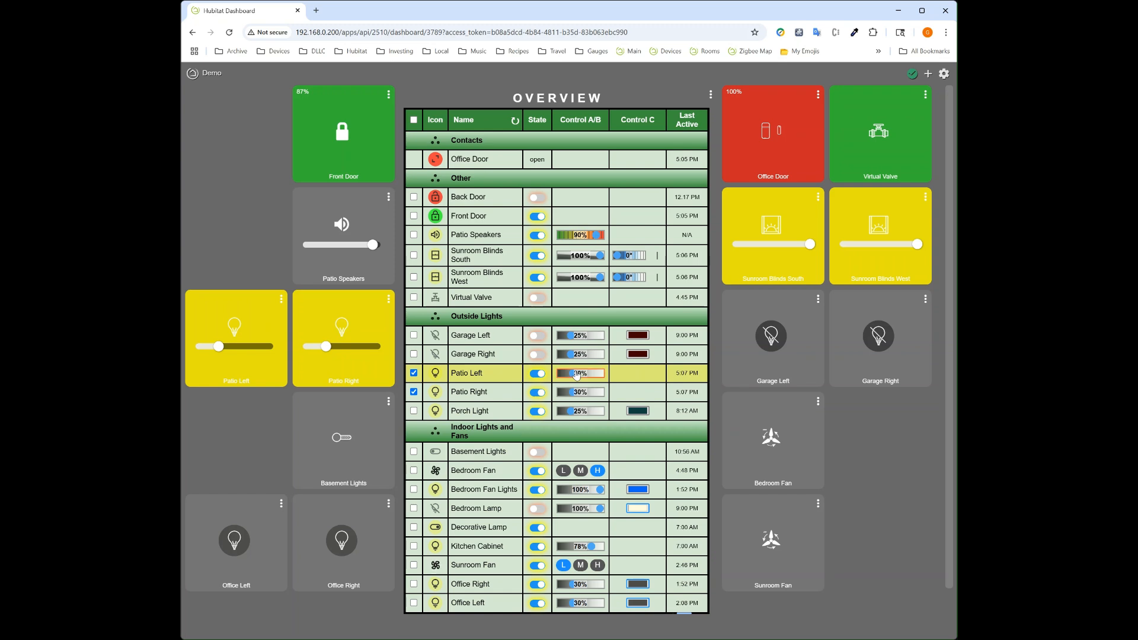
drag(575, 374, 595, 380)
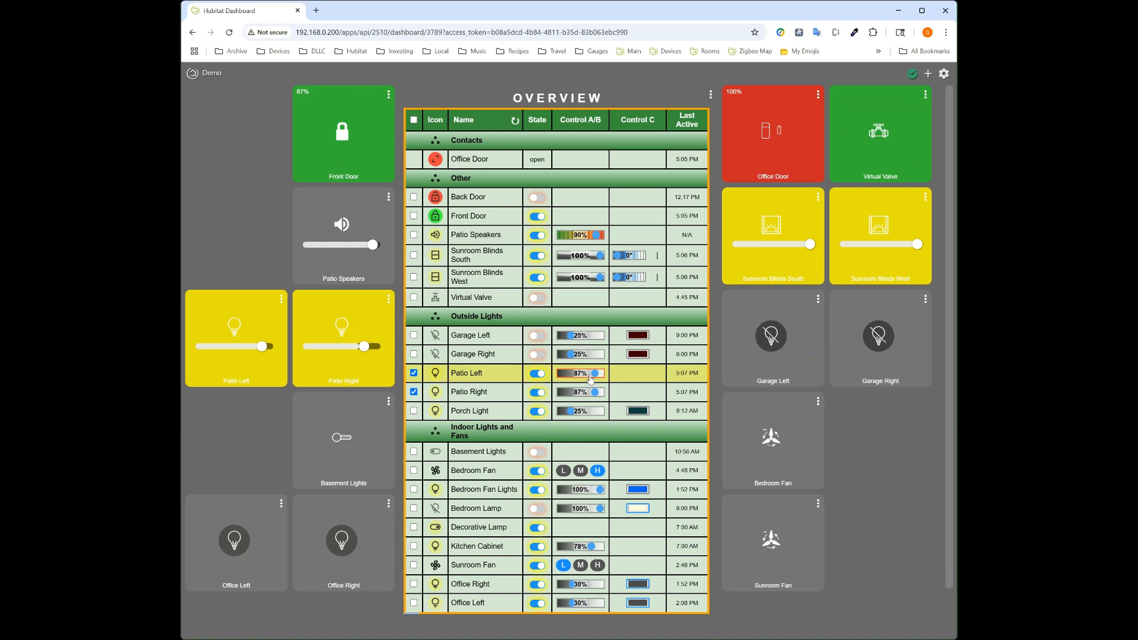
mouse_move(370, 352)
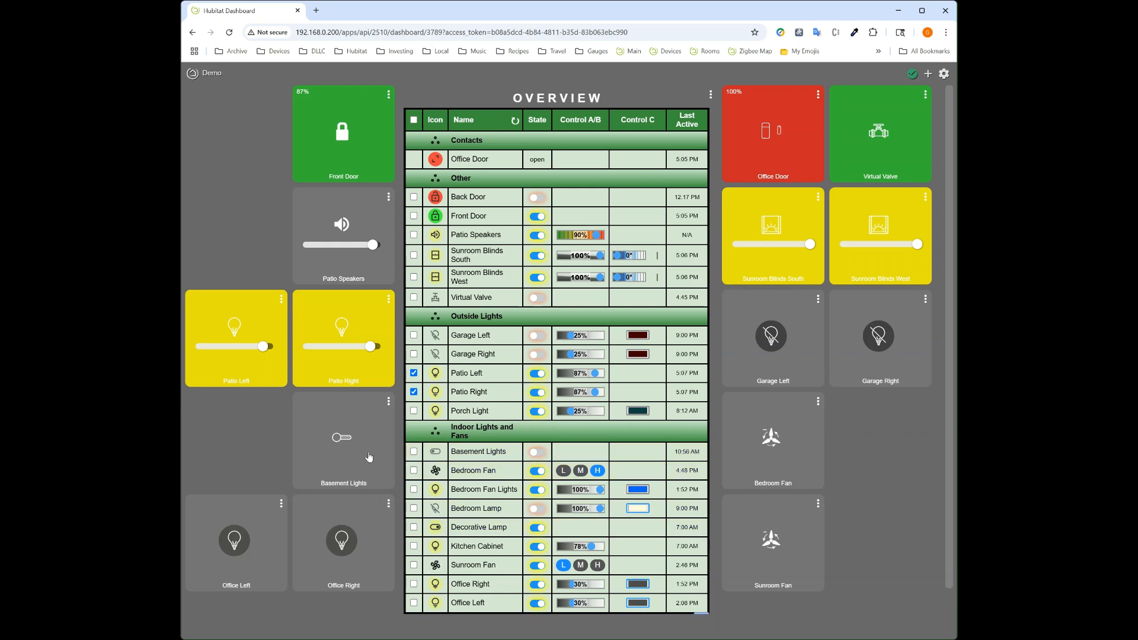
Turn the Basement Lights on from the grid and back off
click(538, 452)
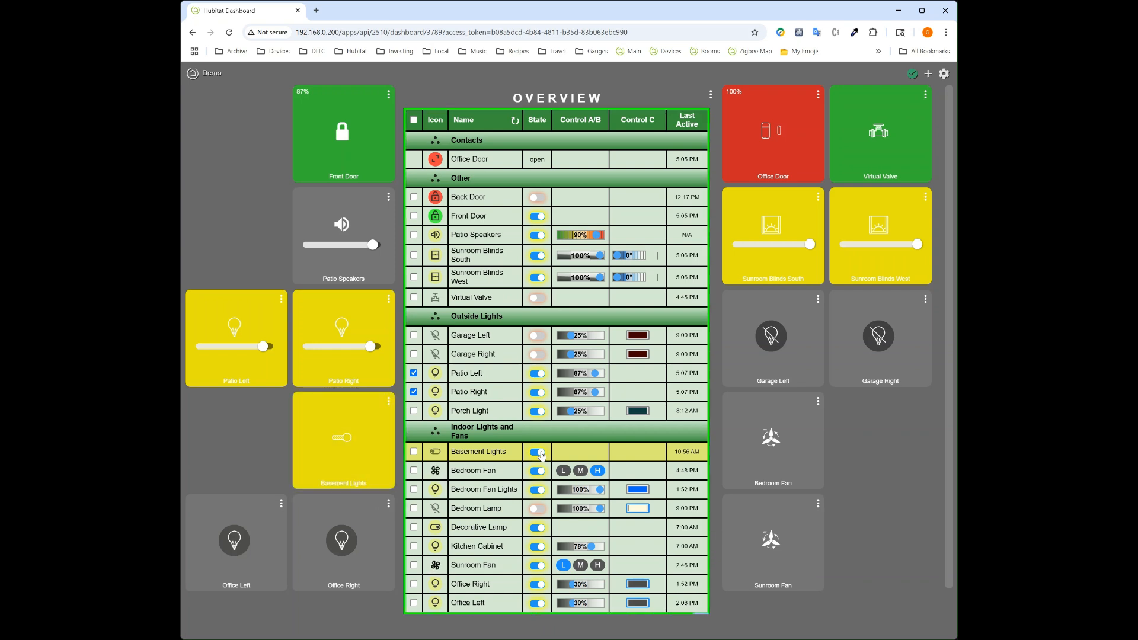
click(534, 454)
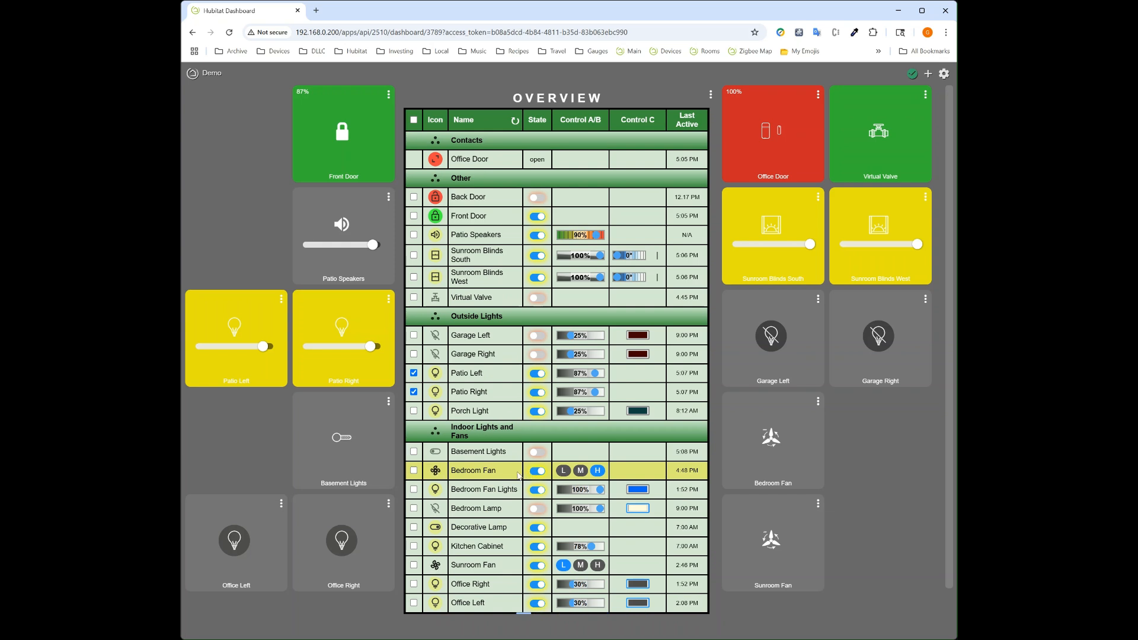
Turn the Bedroom Fan off in the grid and set it to Medium speed from its dashboard tile
click(536, 471)
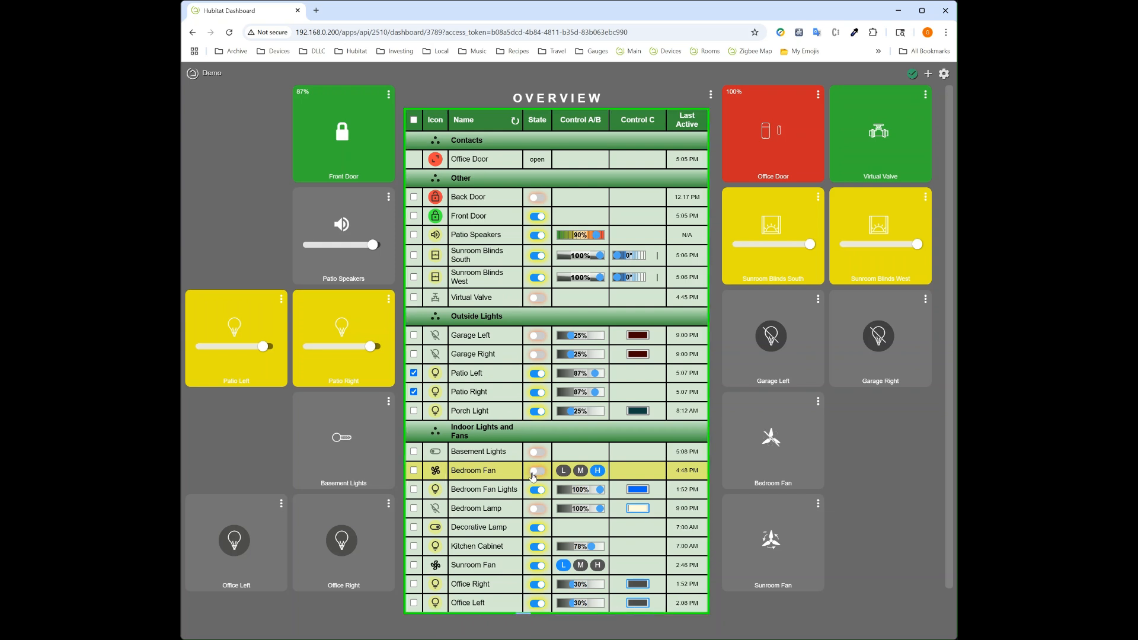
click(769, 442)
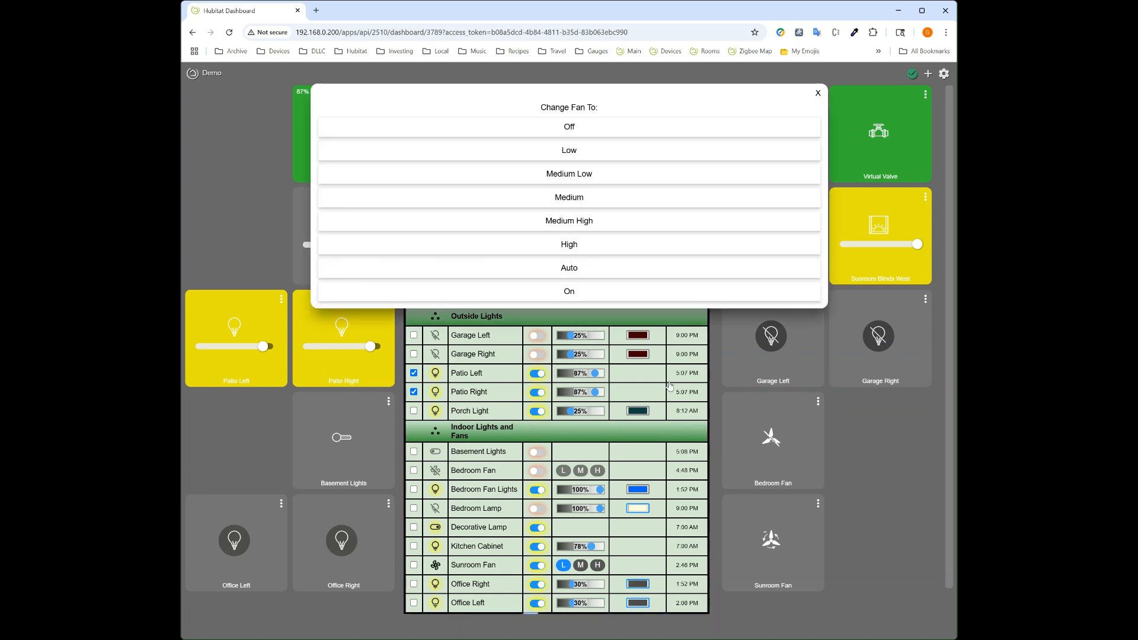
click(565, 201)
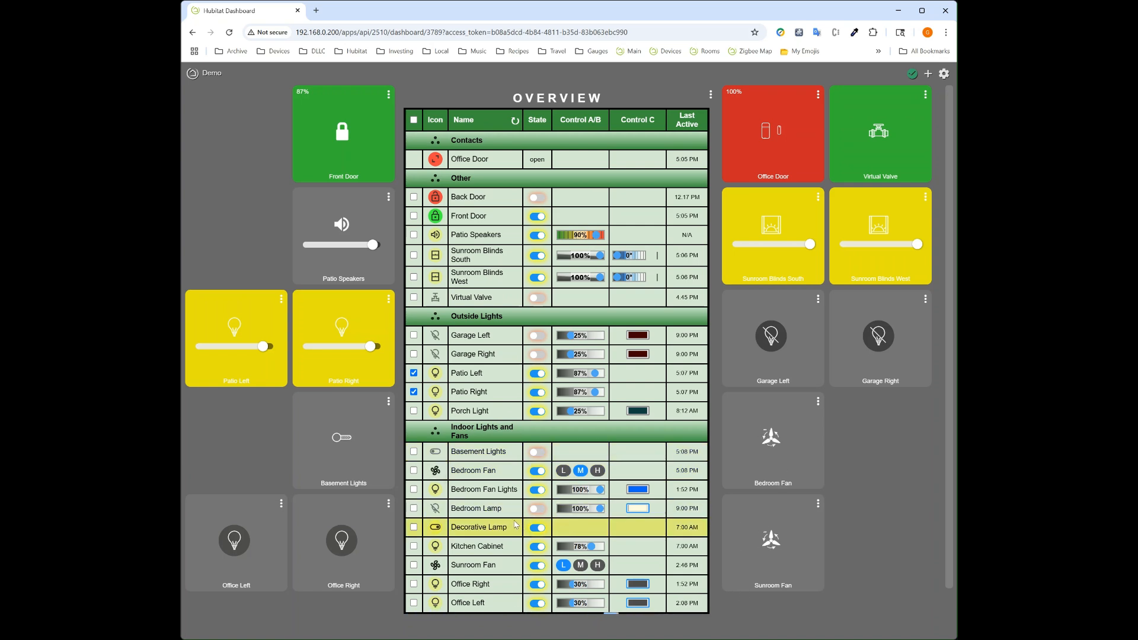
Select Office Right and Office Left together in the grid and raise their level to 100%
scroll(277, 431, down, 1)
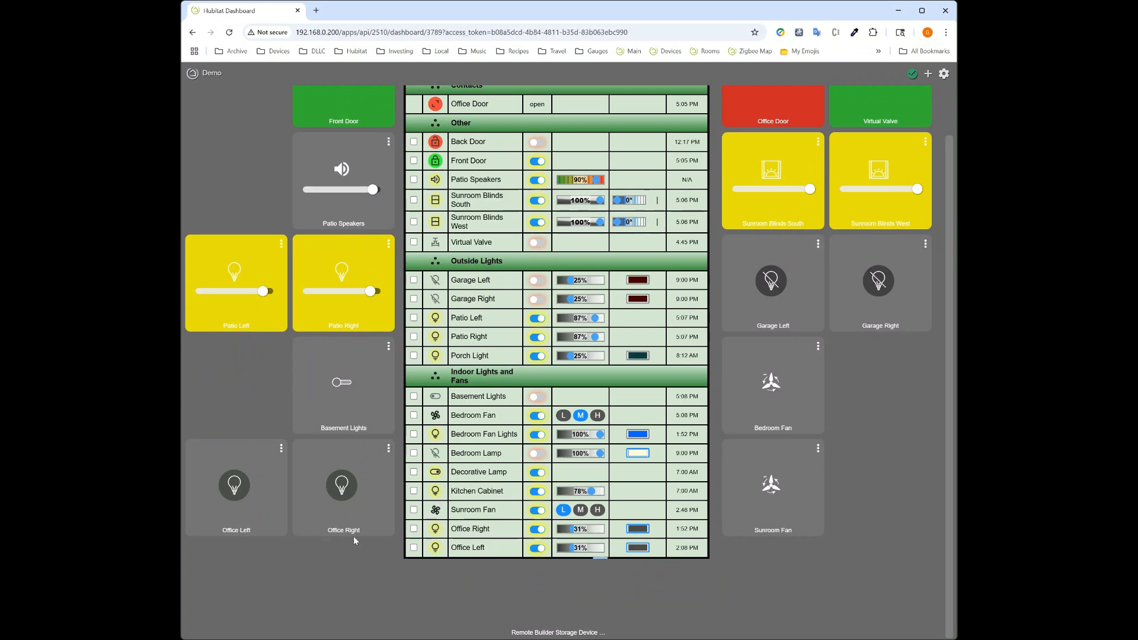
click(414, 528)
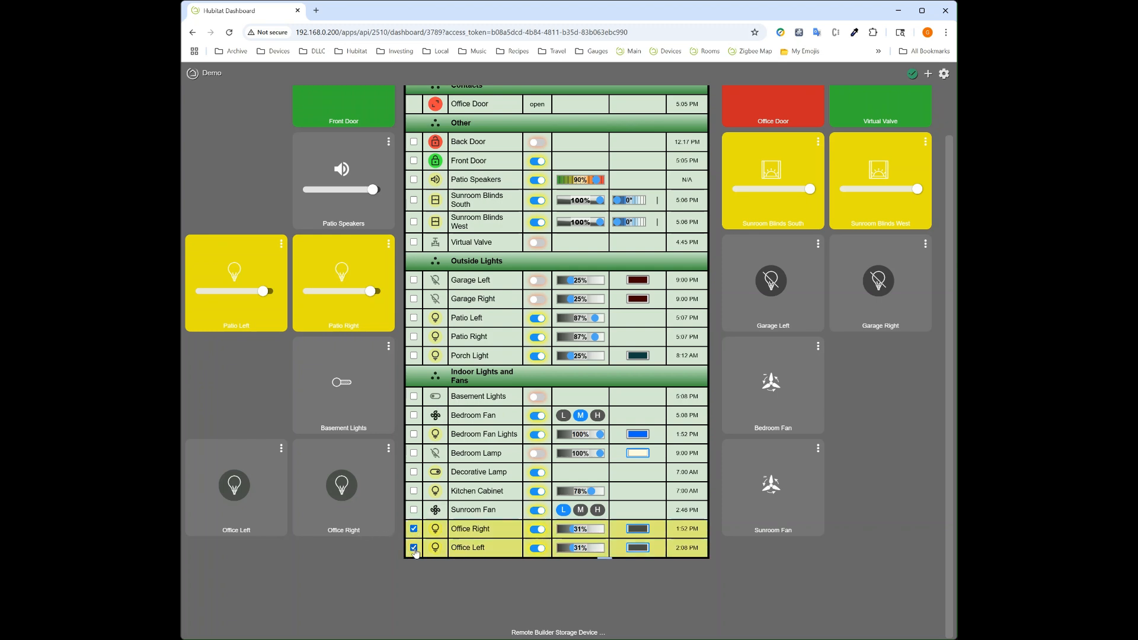
drag(570, 529, 603, 531)
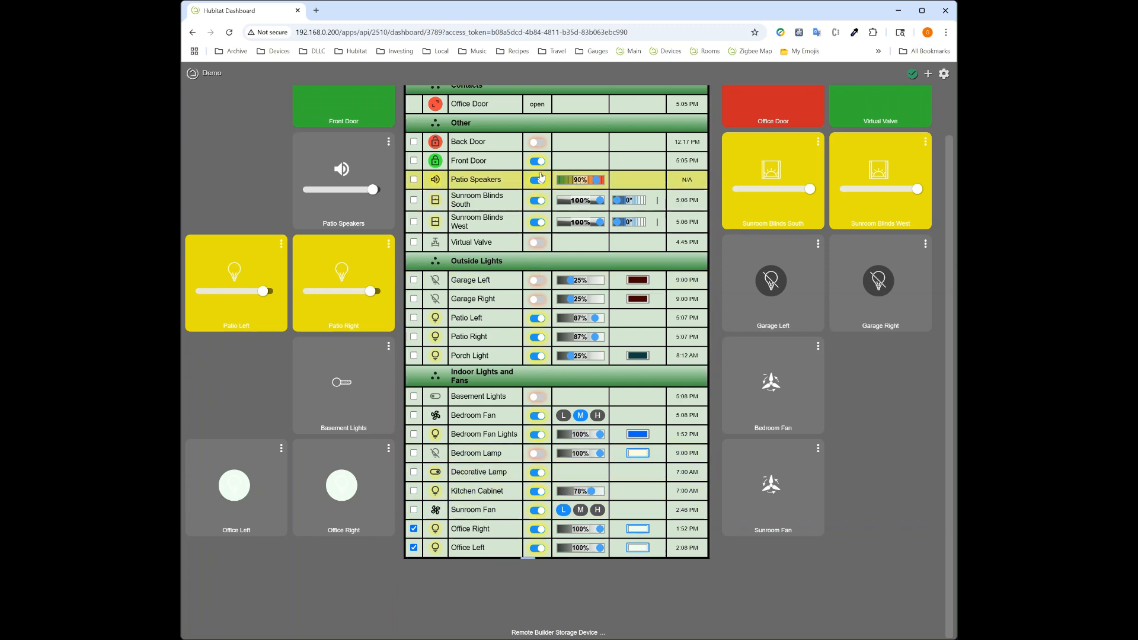
Set both selected office lights to a color temperature of 3676°K in the grid and check the value in Office Right's dashboard tile options
scroll(595, 115, up, 1)
click(588, 122)
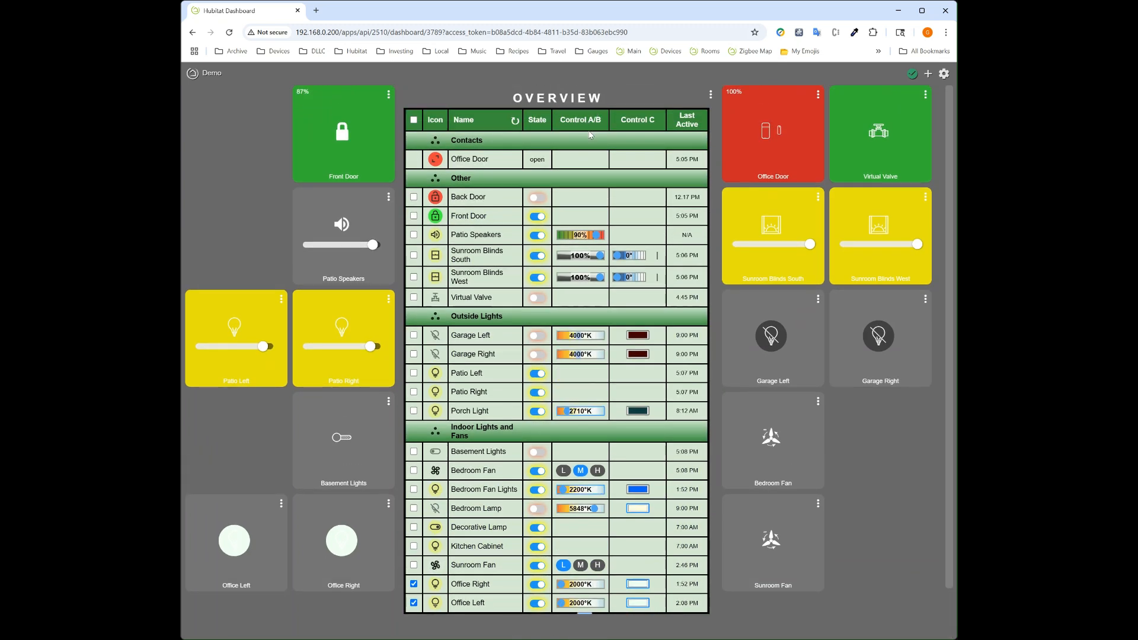
scroll(648, 425, down, 1)
scroll(648, 424, down, 1)
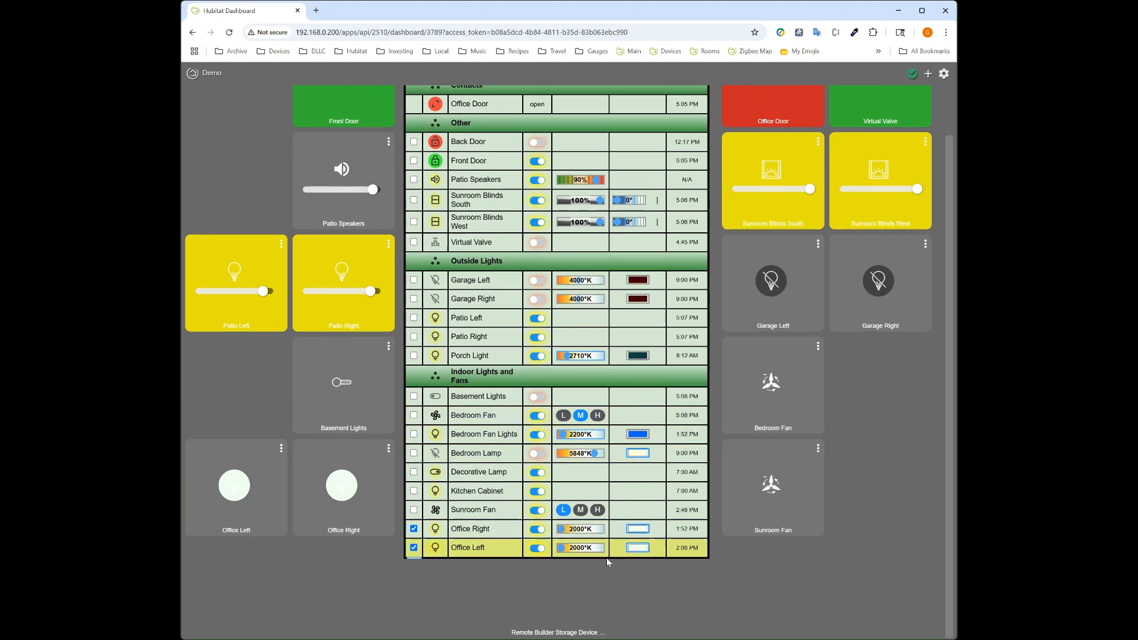
click(576, 534)
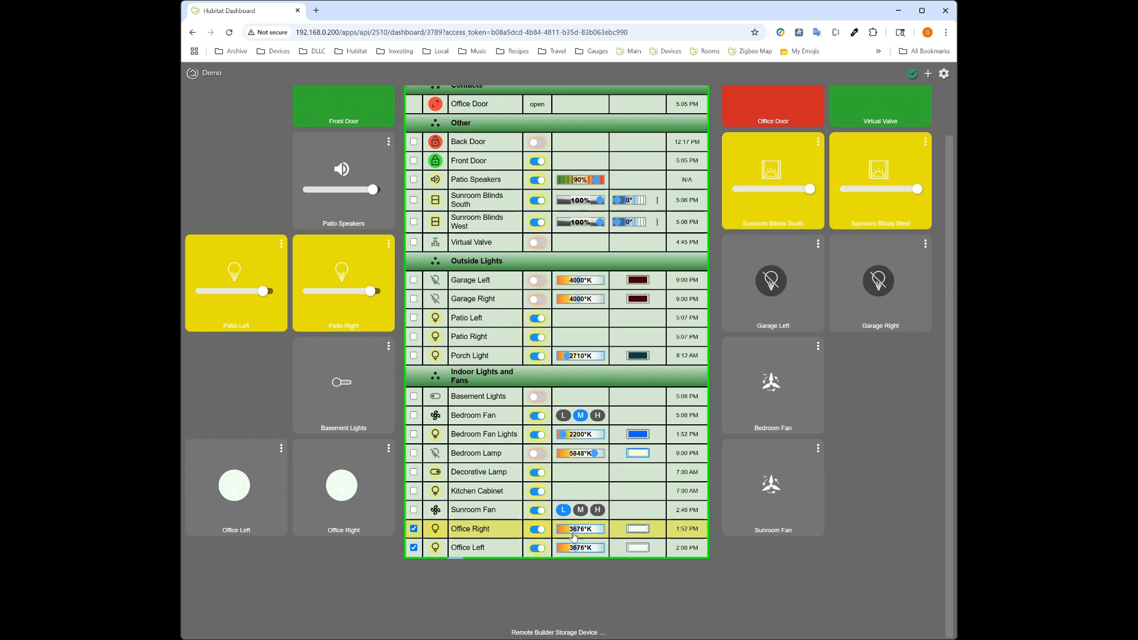
click(347, 516)
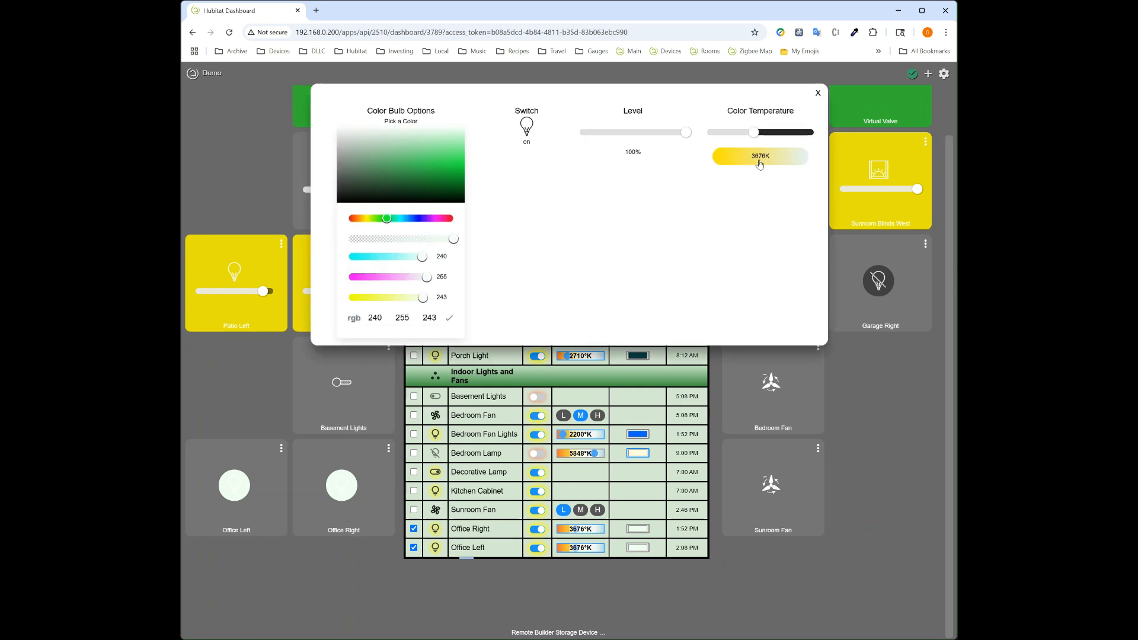
click(818, 93)
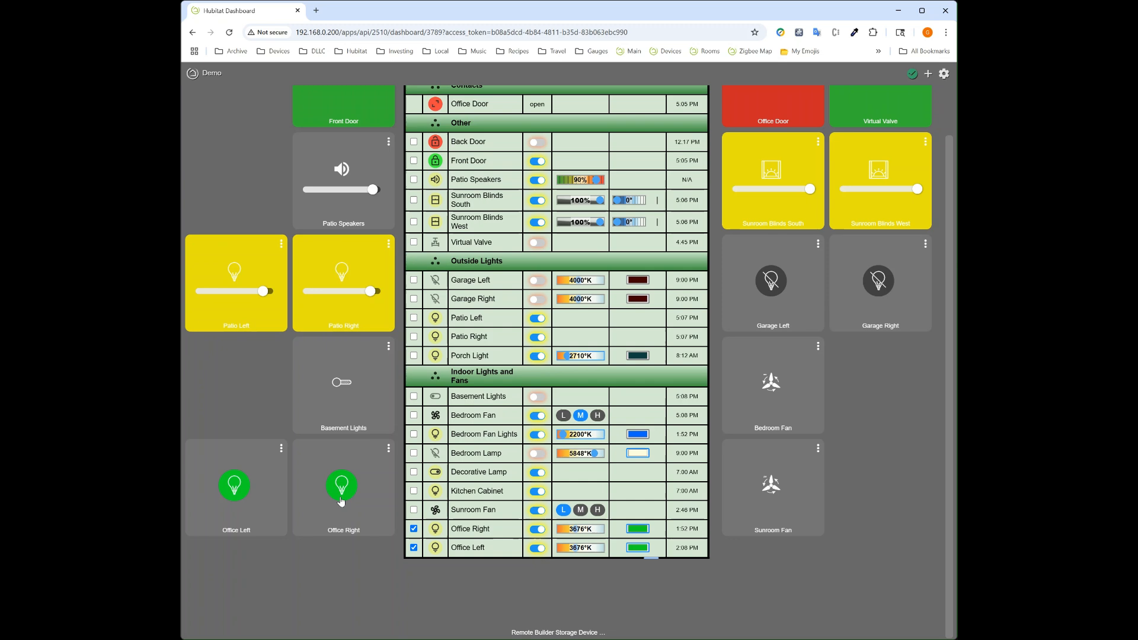
Change only Office Left's color to purple through its dashboard tile's color bulb options
click(239, 486)
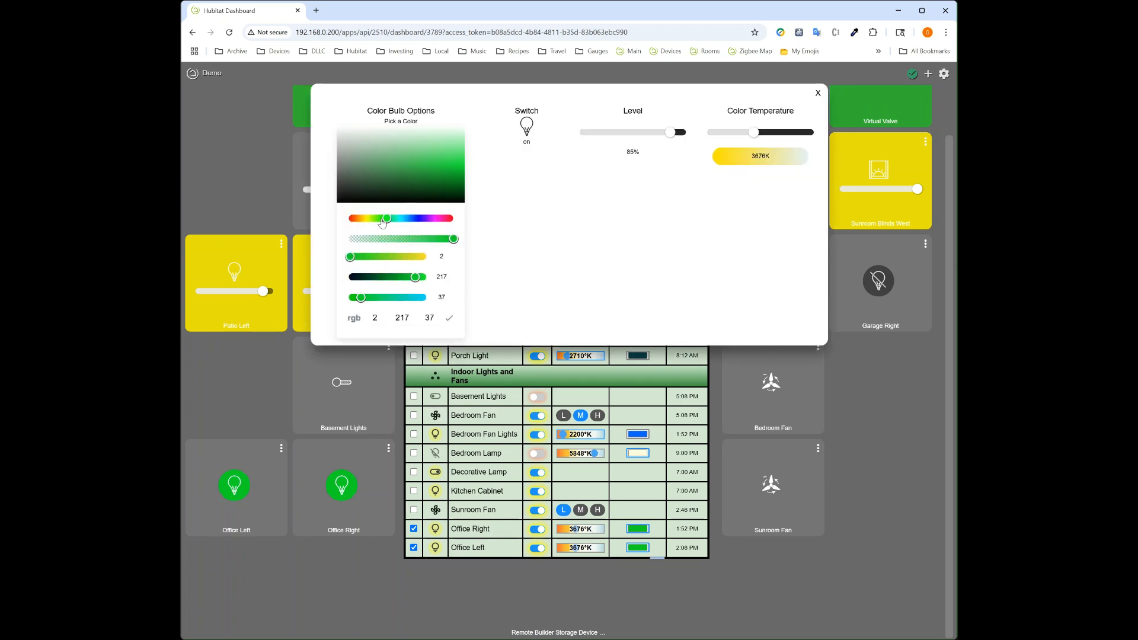
drag(387, 221, 453, 225)
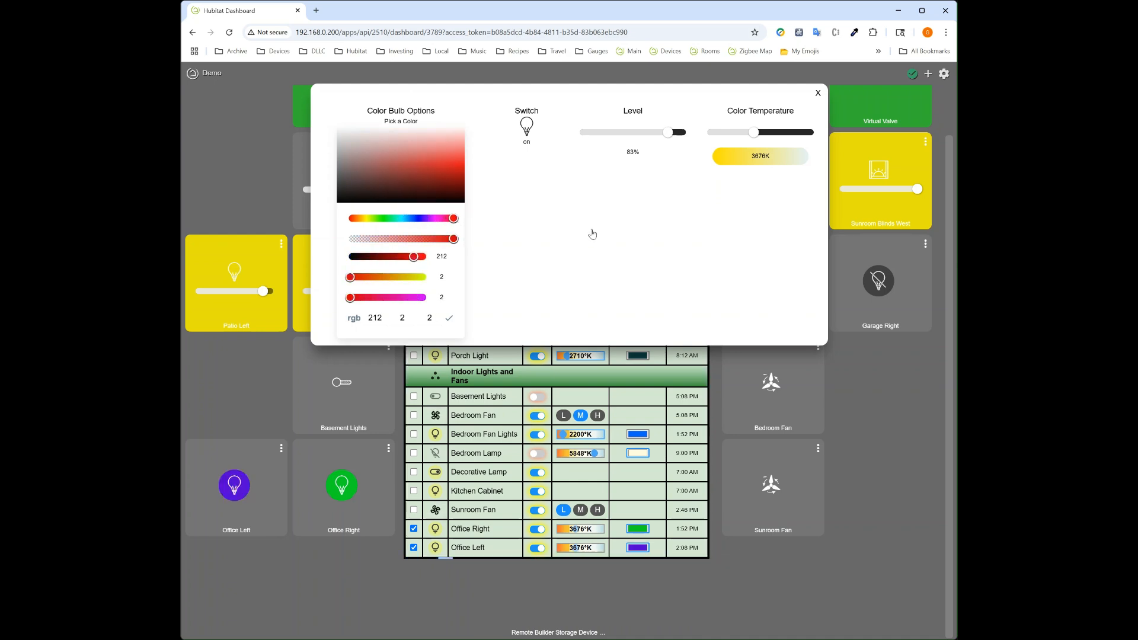
click(818, 93)
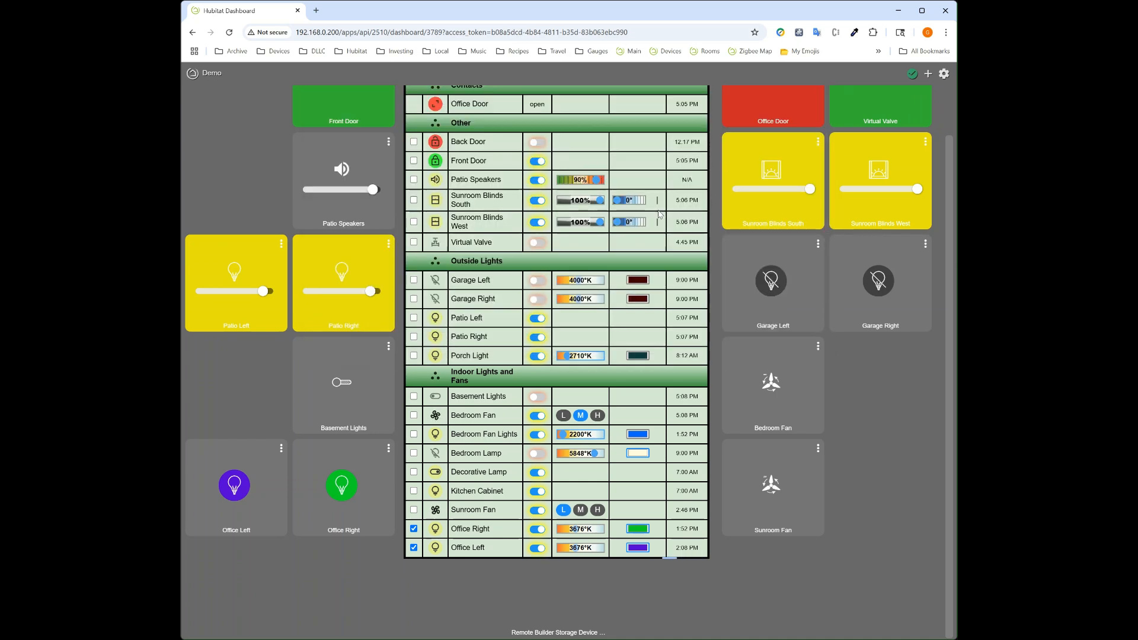